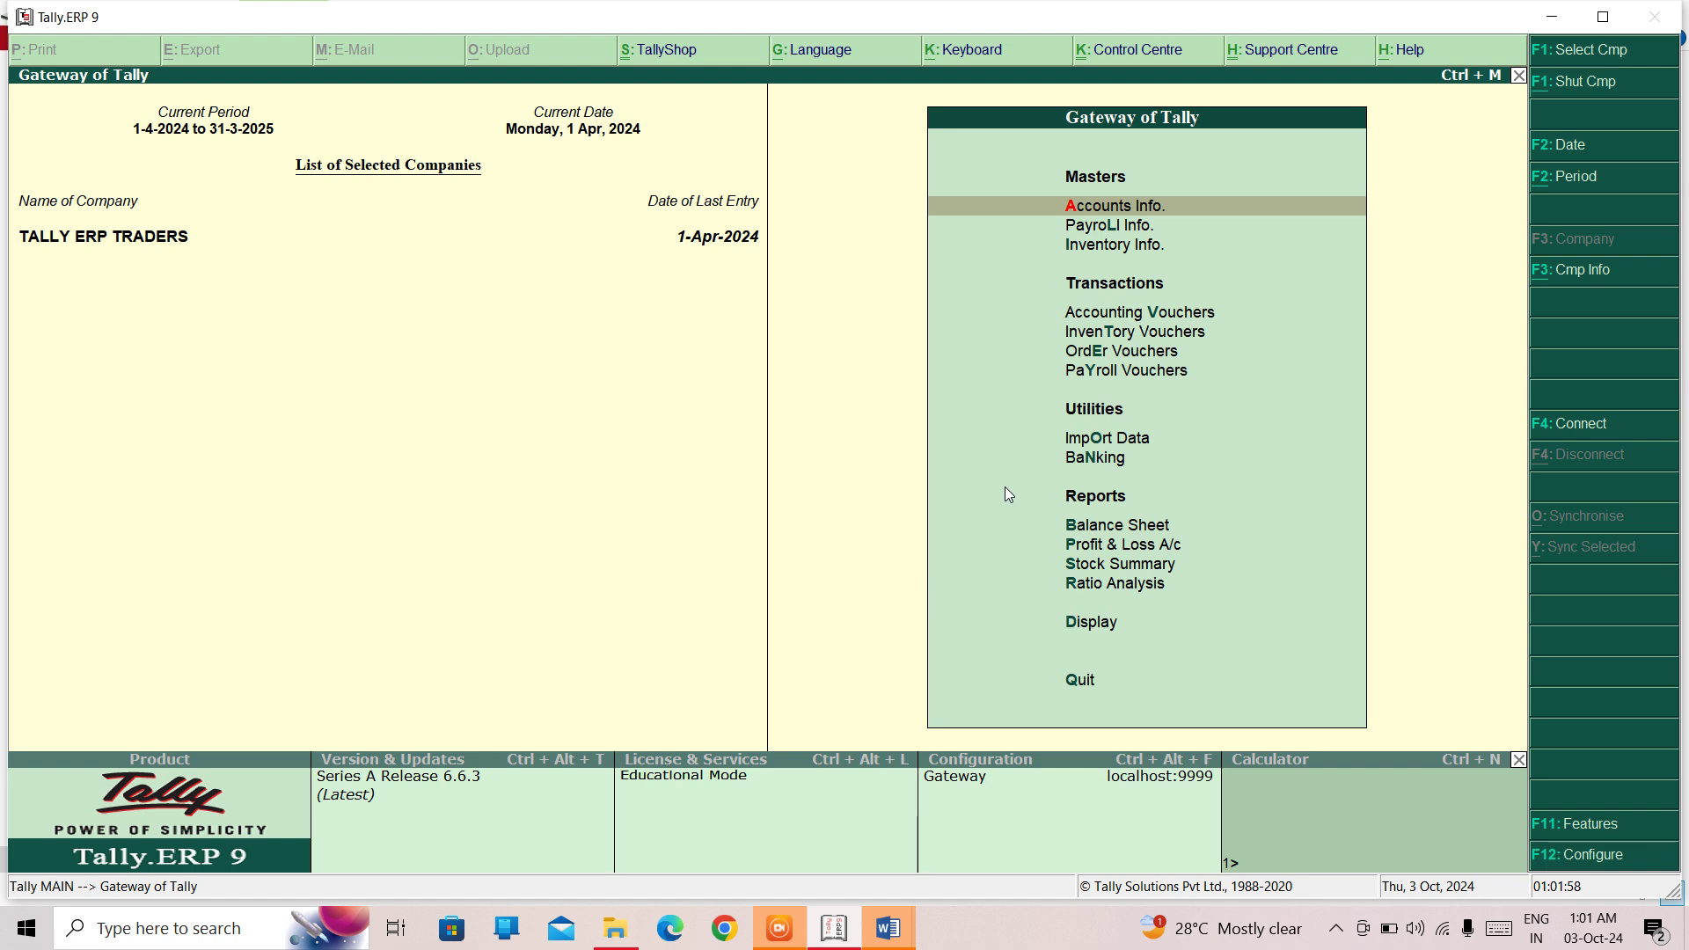
Review the company's general, outstanding and cost/profit centre settings in Accounting Features, keeping the existing values
click(1544, 831)
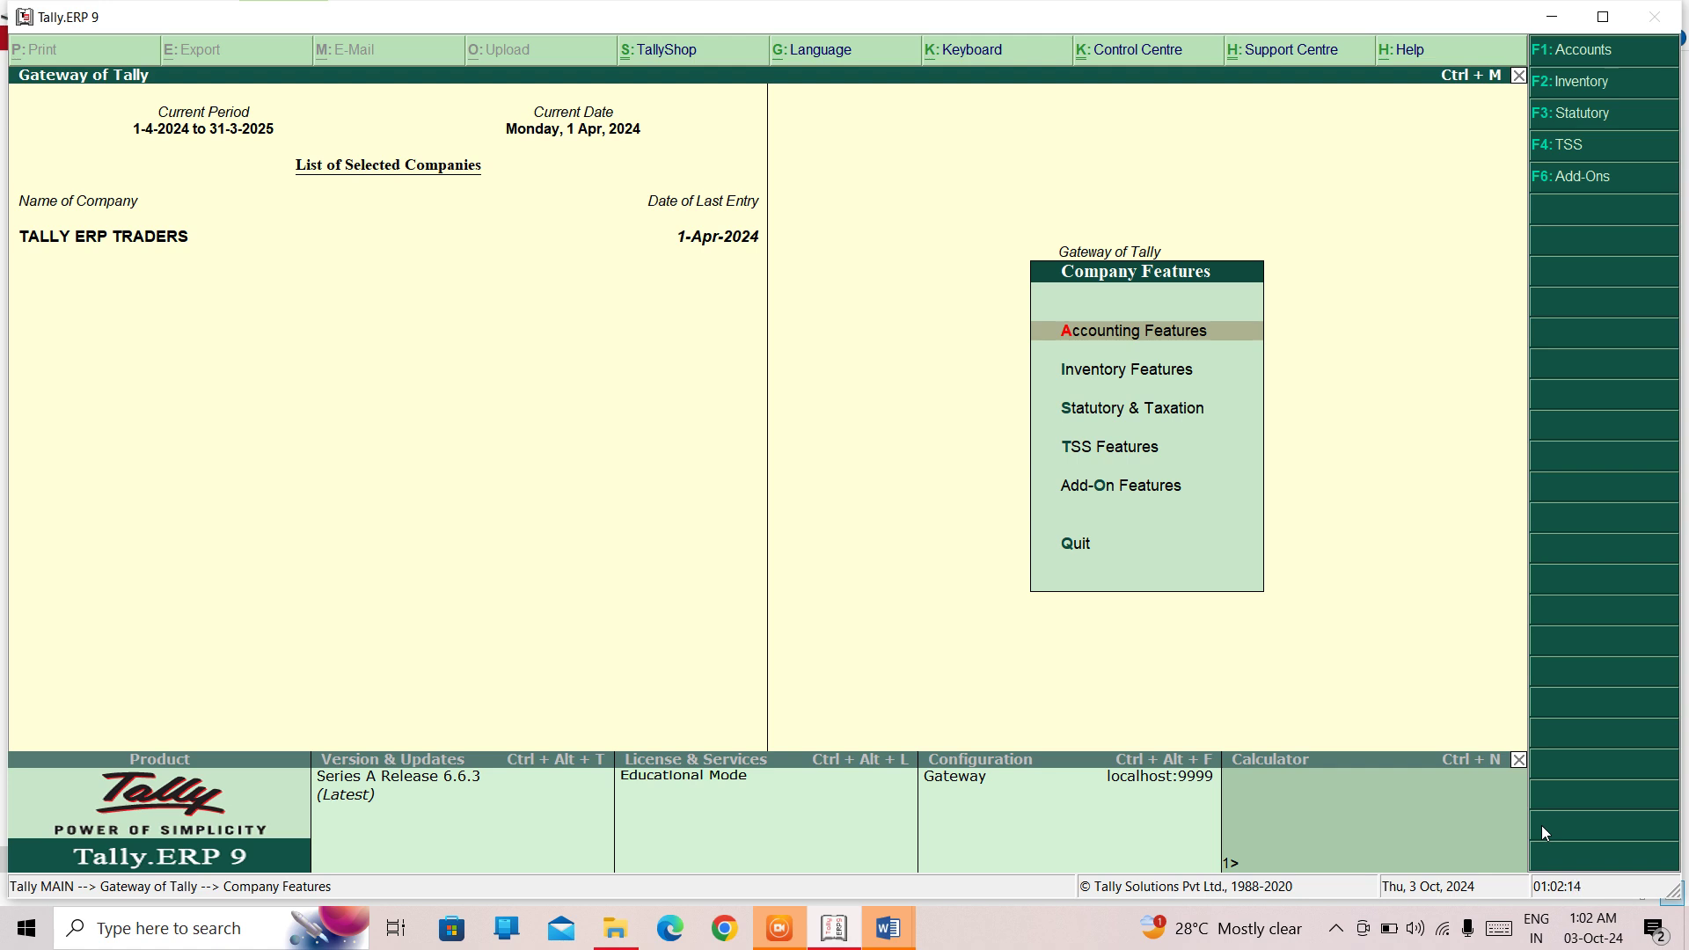
key(Return)
key(Return)
key(Return)
key(Return)
key(Return)
key(Return)
key(Return)
key(Return)
key(Return)
key(Return)
key(Return)
key(Return)
key(Return)
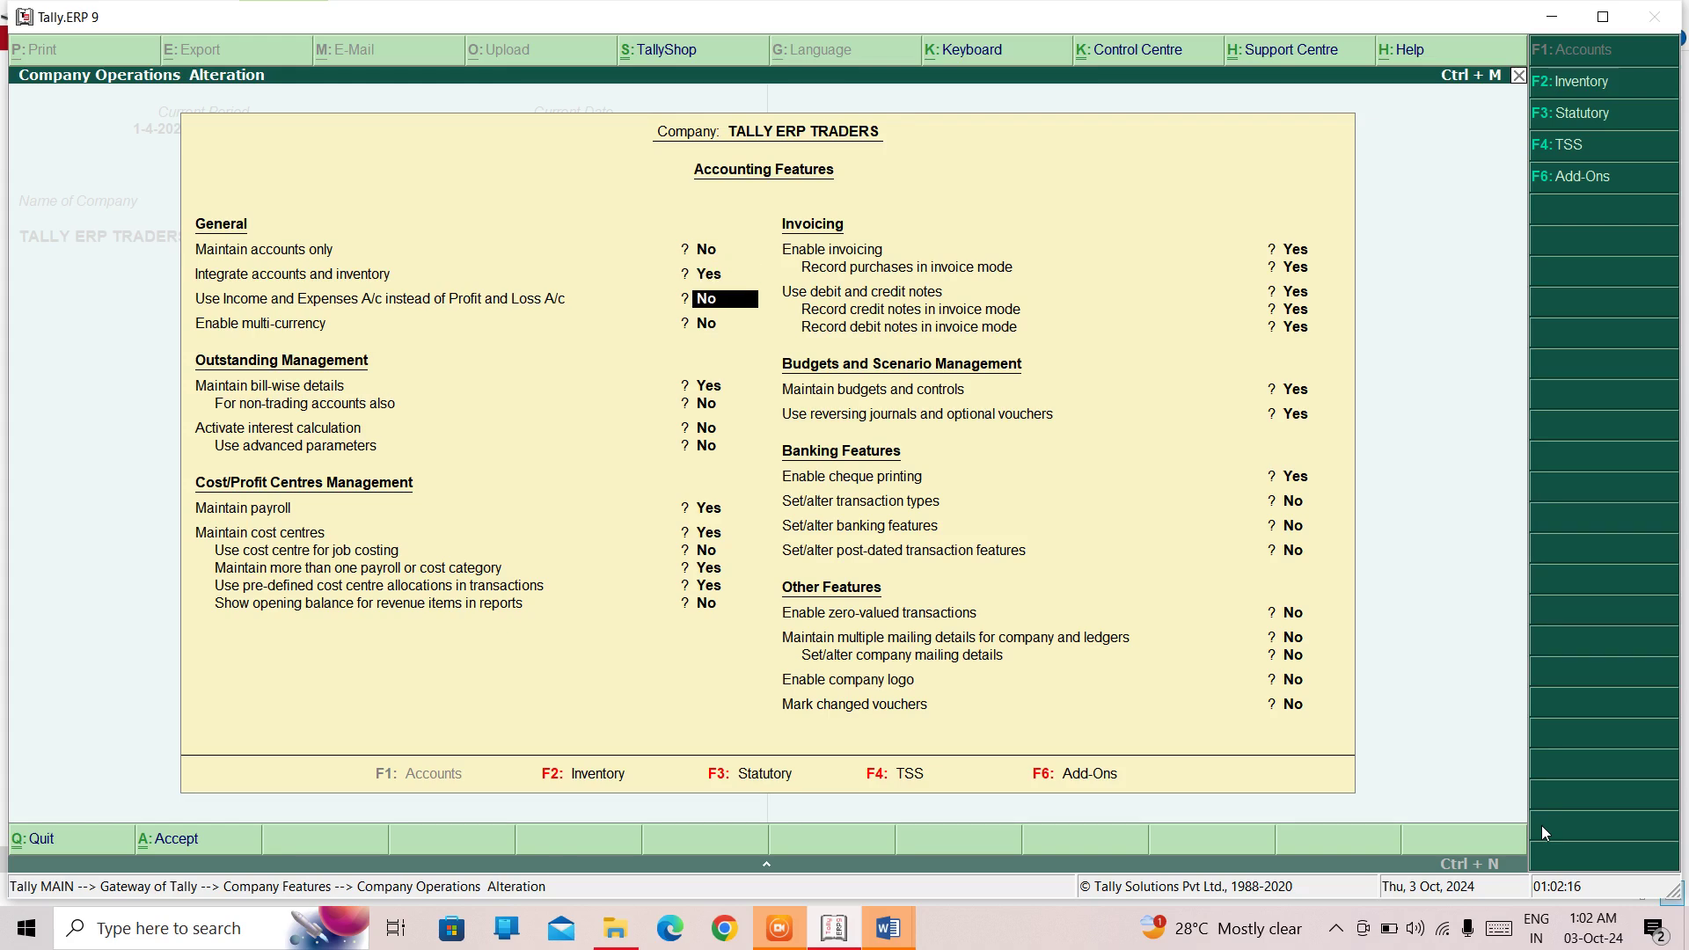
key(Return)
key(Return)
key(Return)
key(Return)
key(Return)
key(Return)
key(Return)
key(Return)
key(Return)
Review the INSTITUTION FEE cost centre class allocations and return to the budget settings in Accounting Features
key(Return)
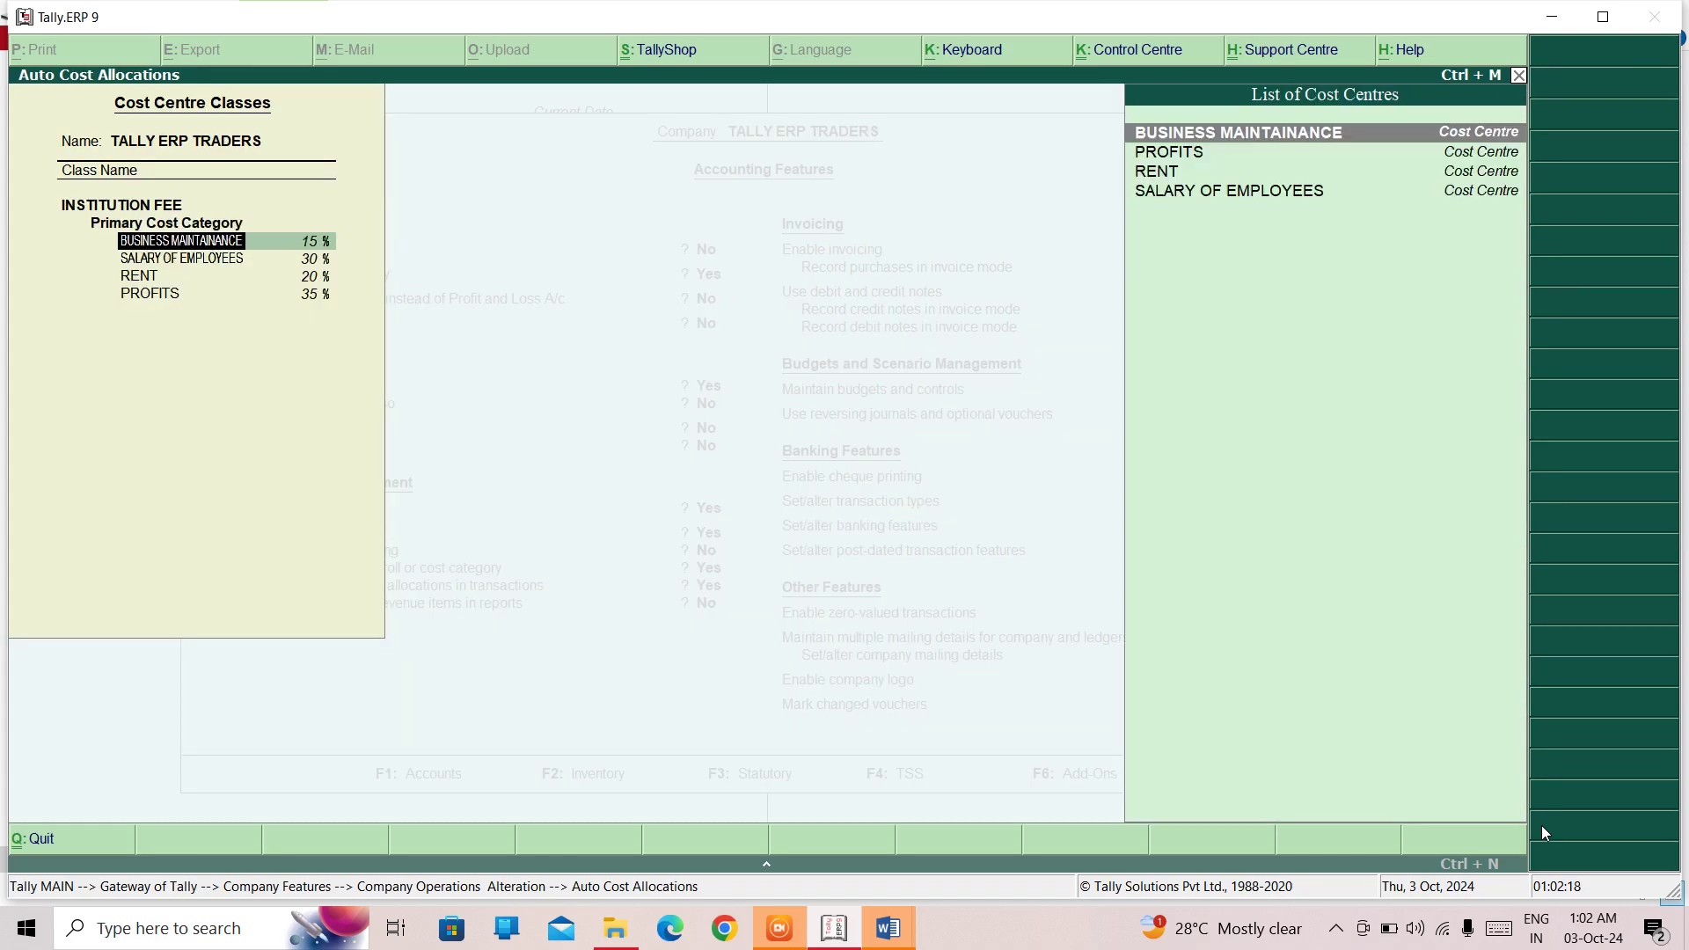
key(Return)
key(Return)
key(Return)
key(Return)
key(Return)
key(Return)
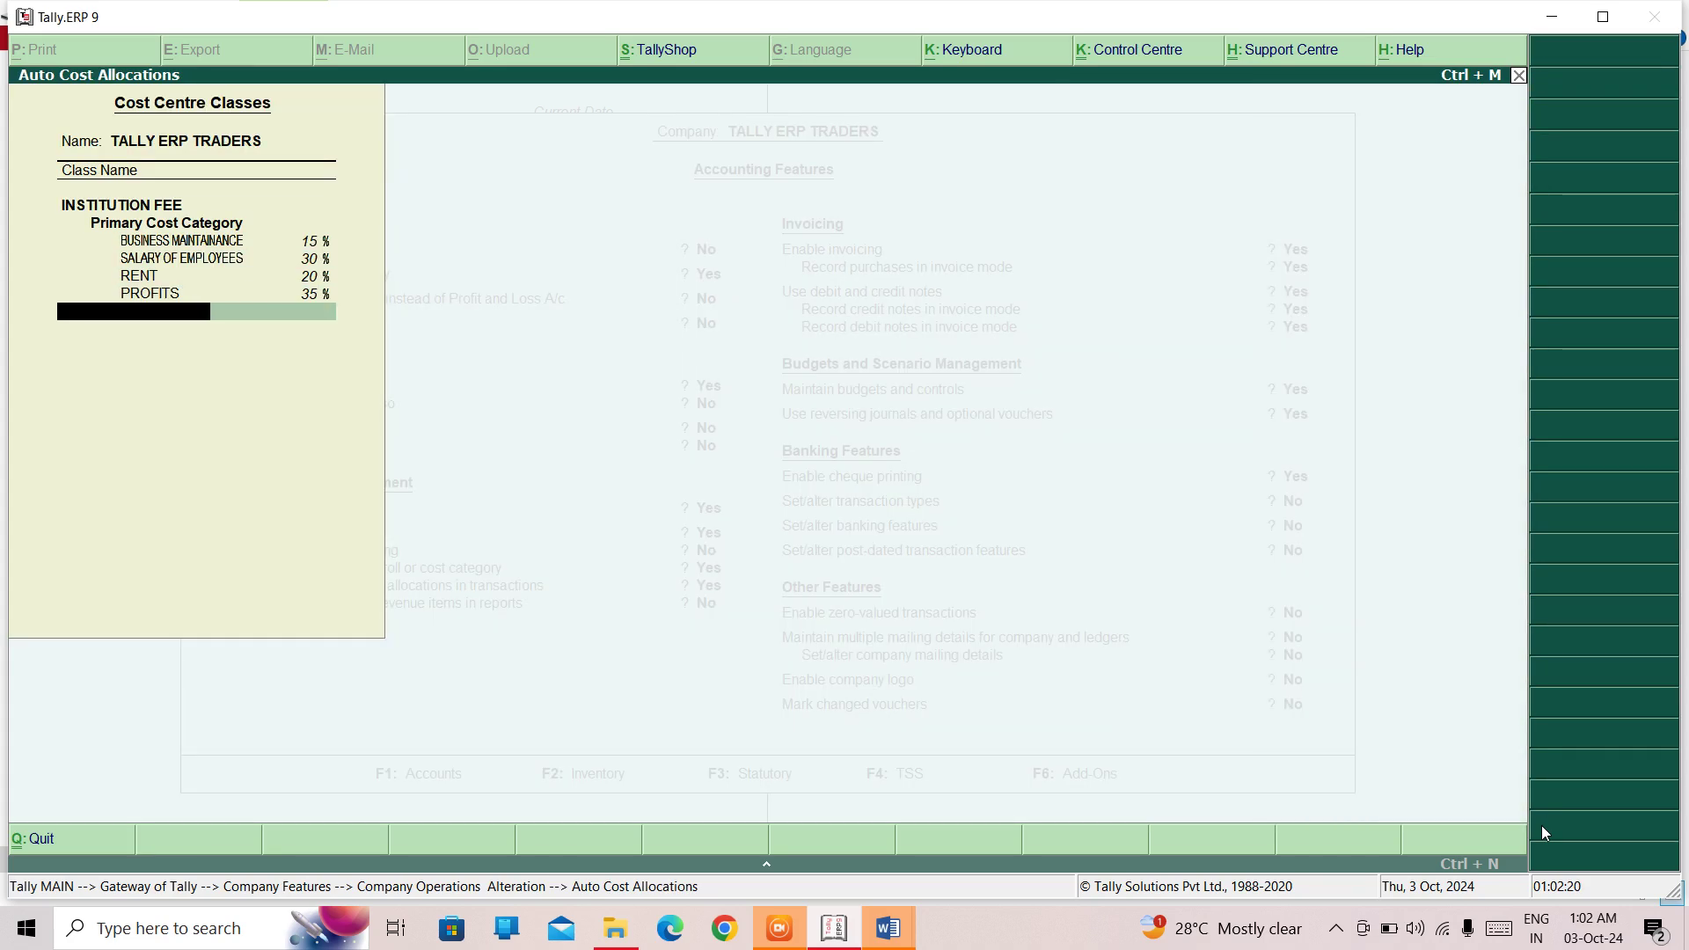
key(Return)
key(Return)
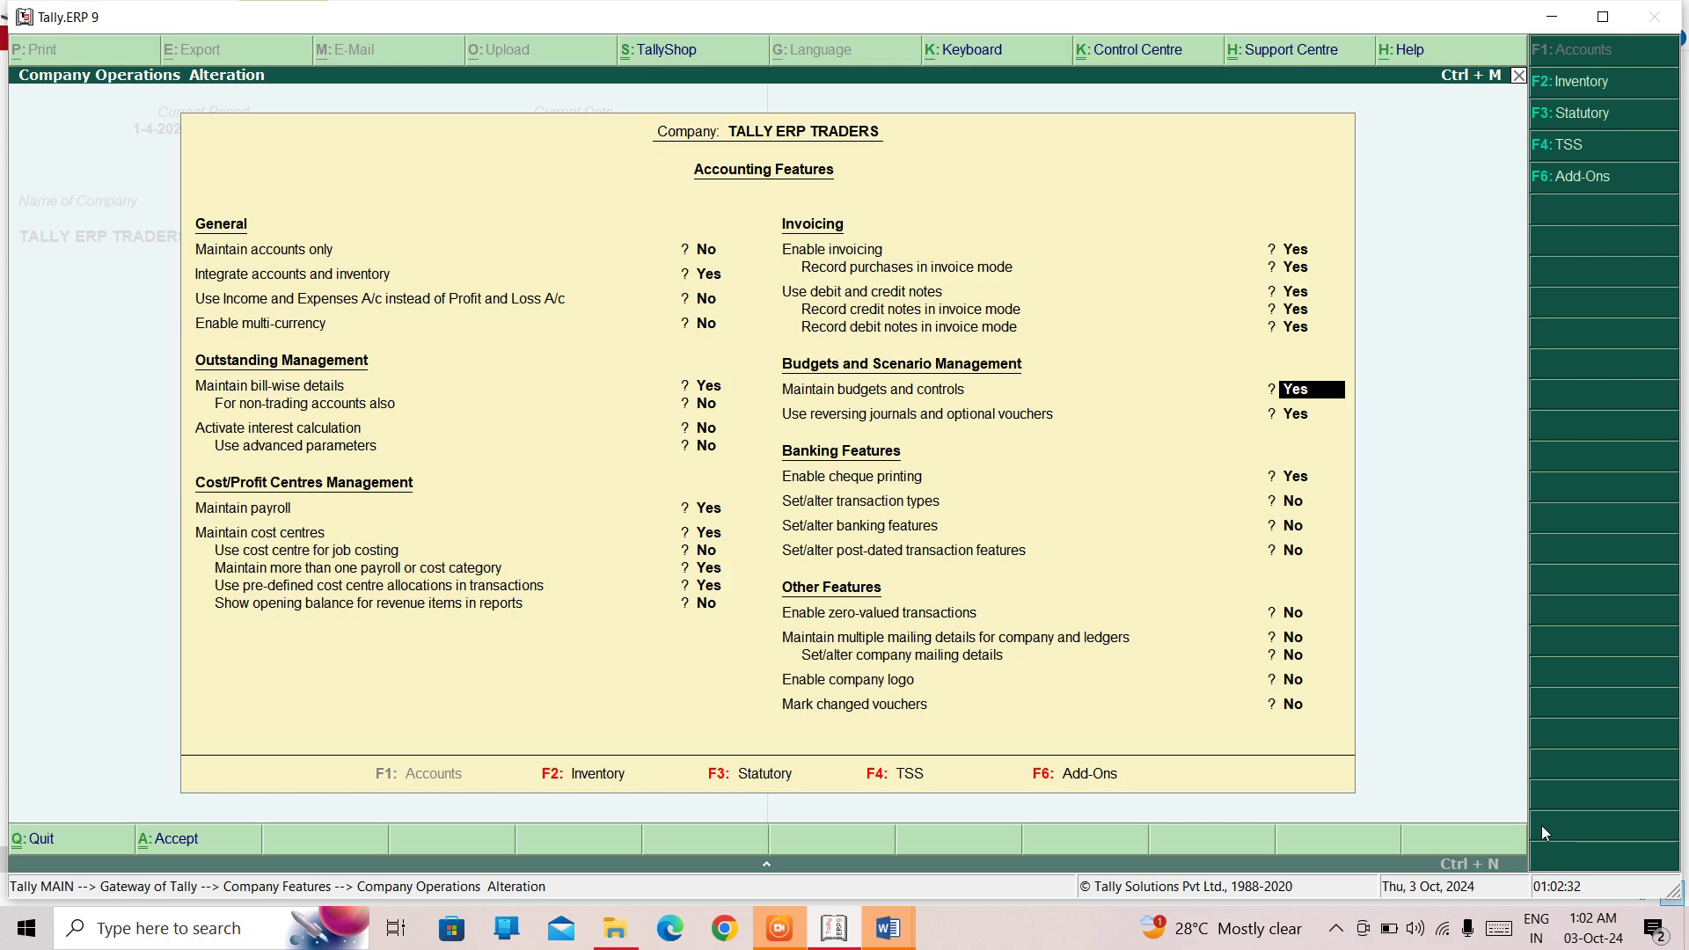
Accept the accounting features with budgets and controls, reversing journals and optional vouchers kept at Yes
key(Return)
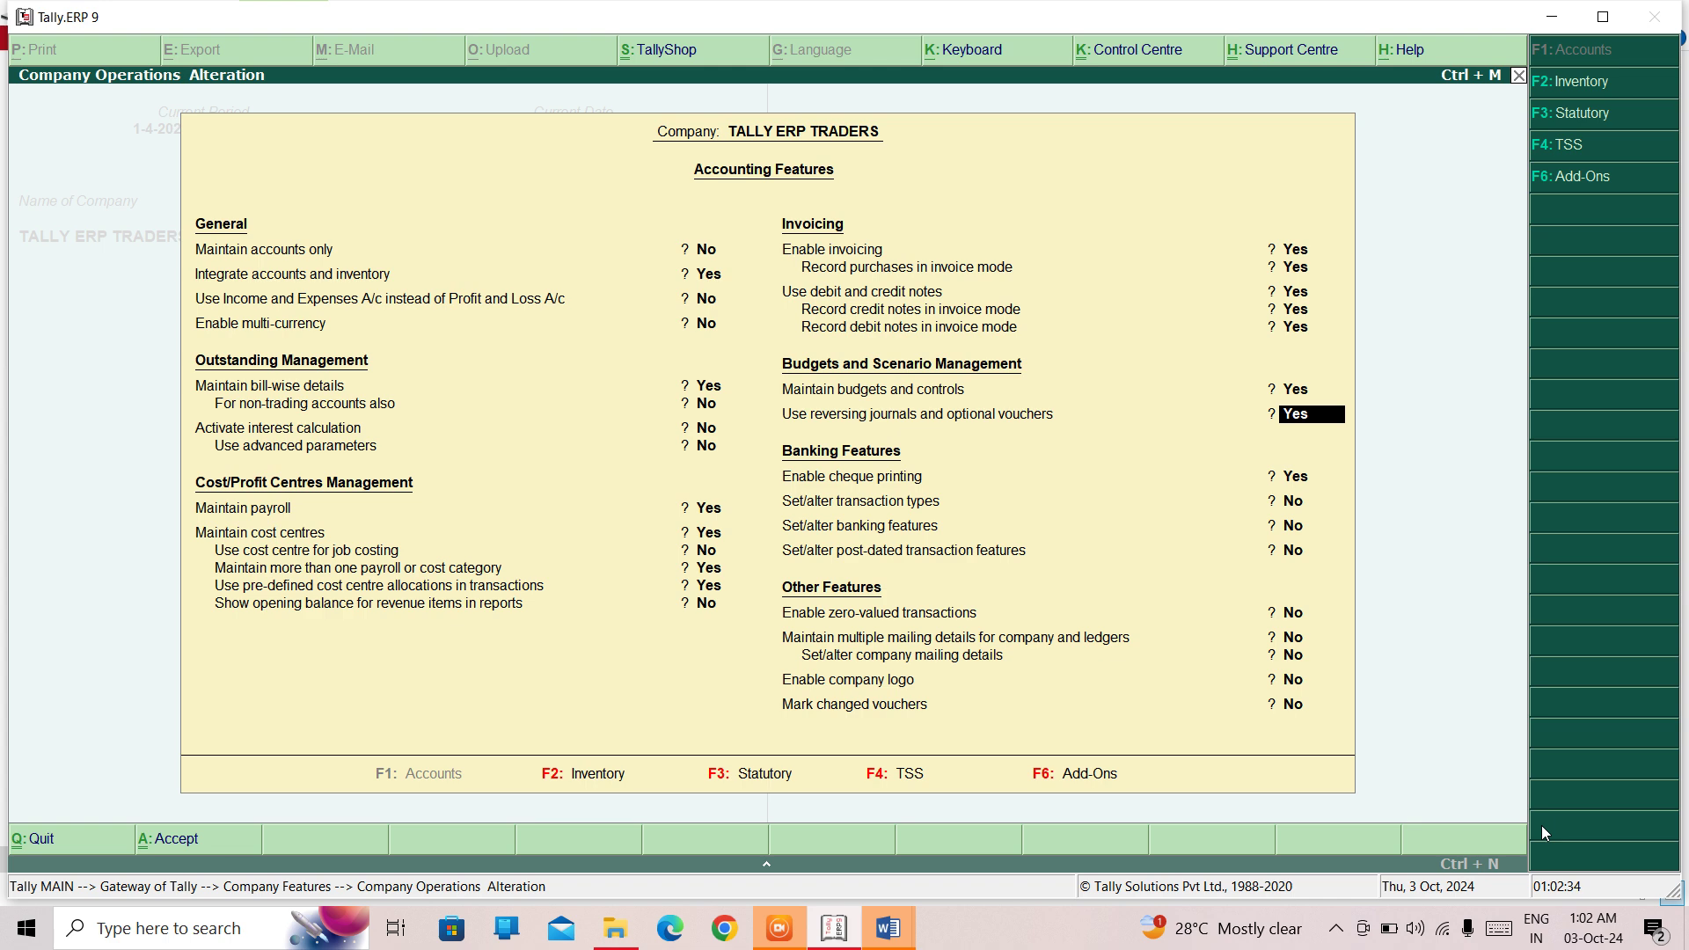
key(ctrl+a)
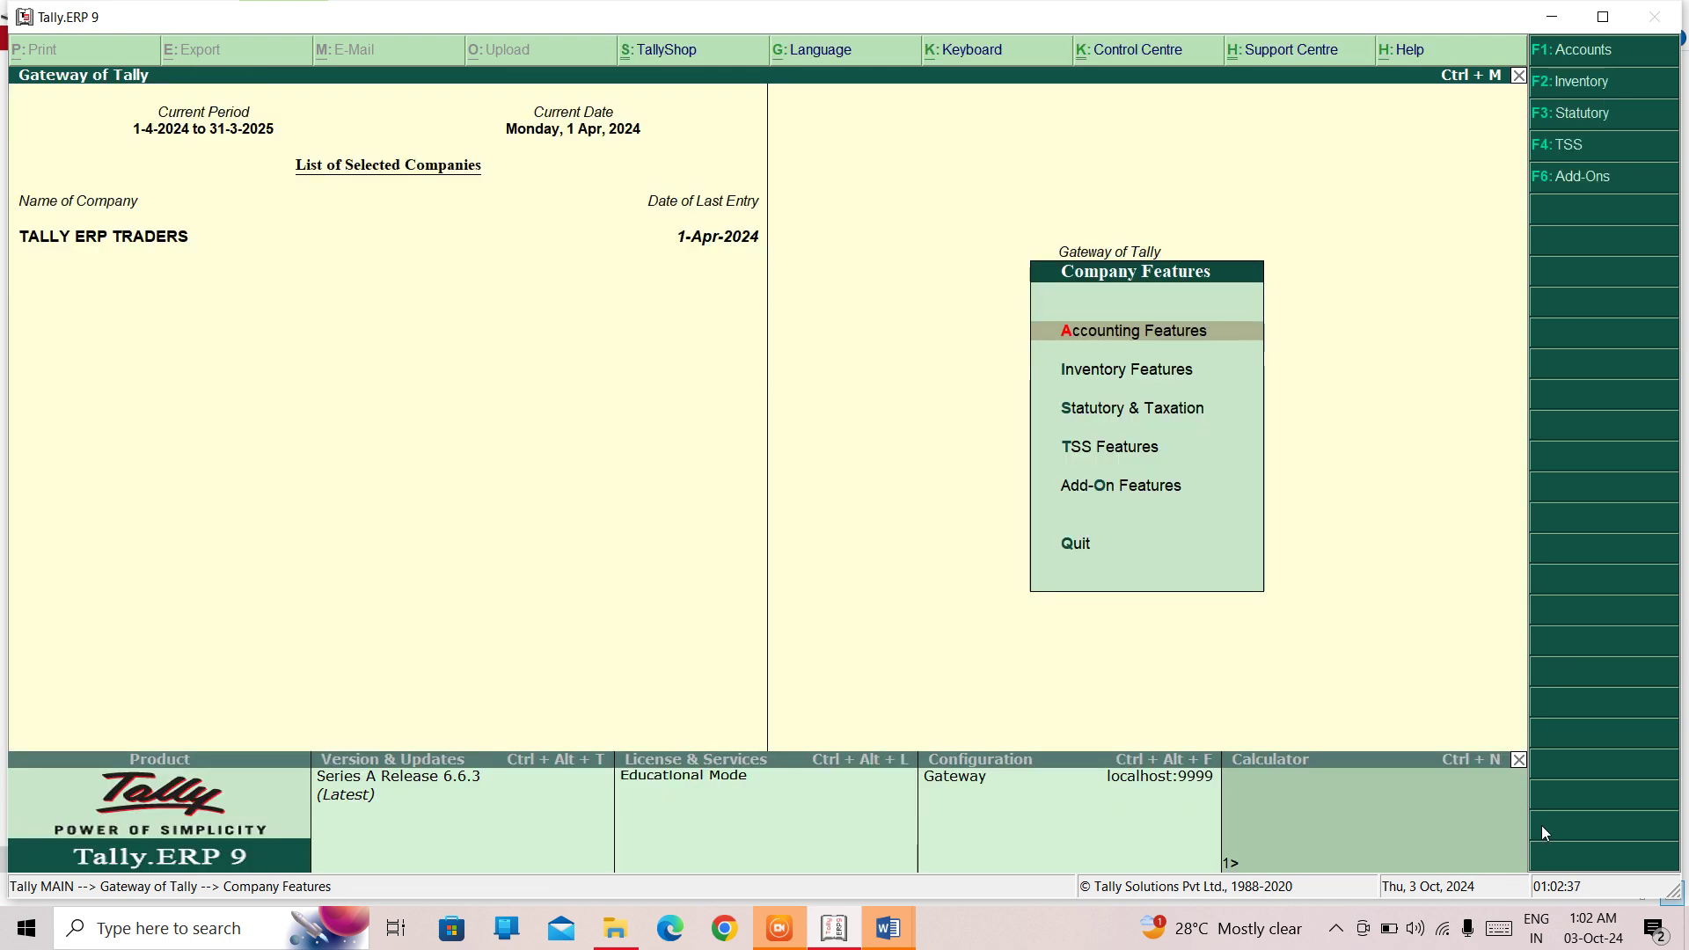
key(Escape)
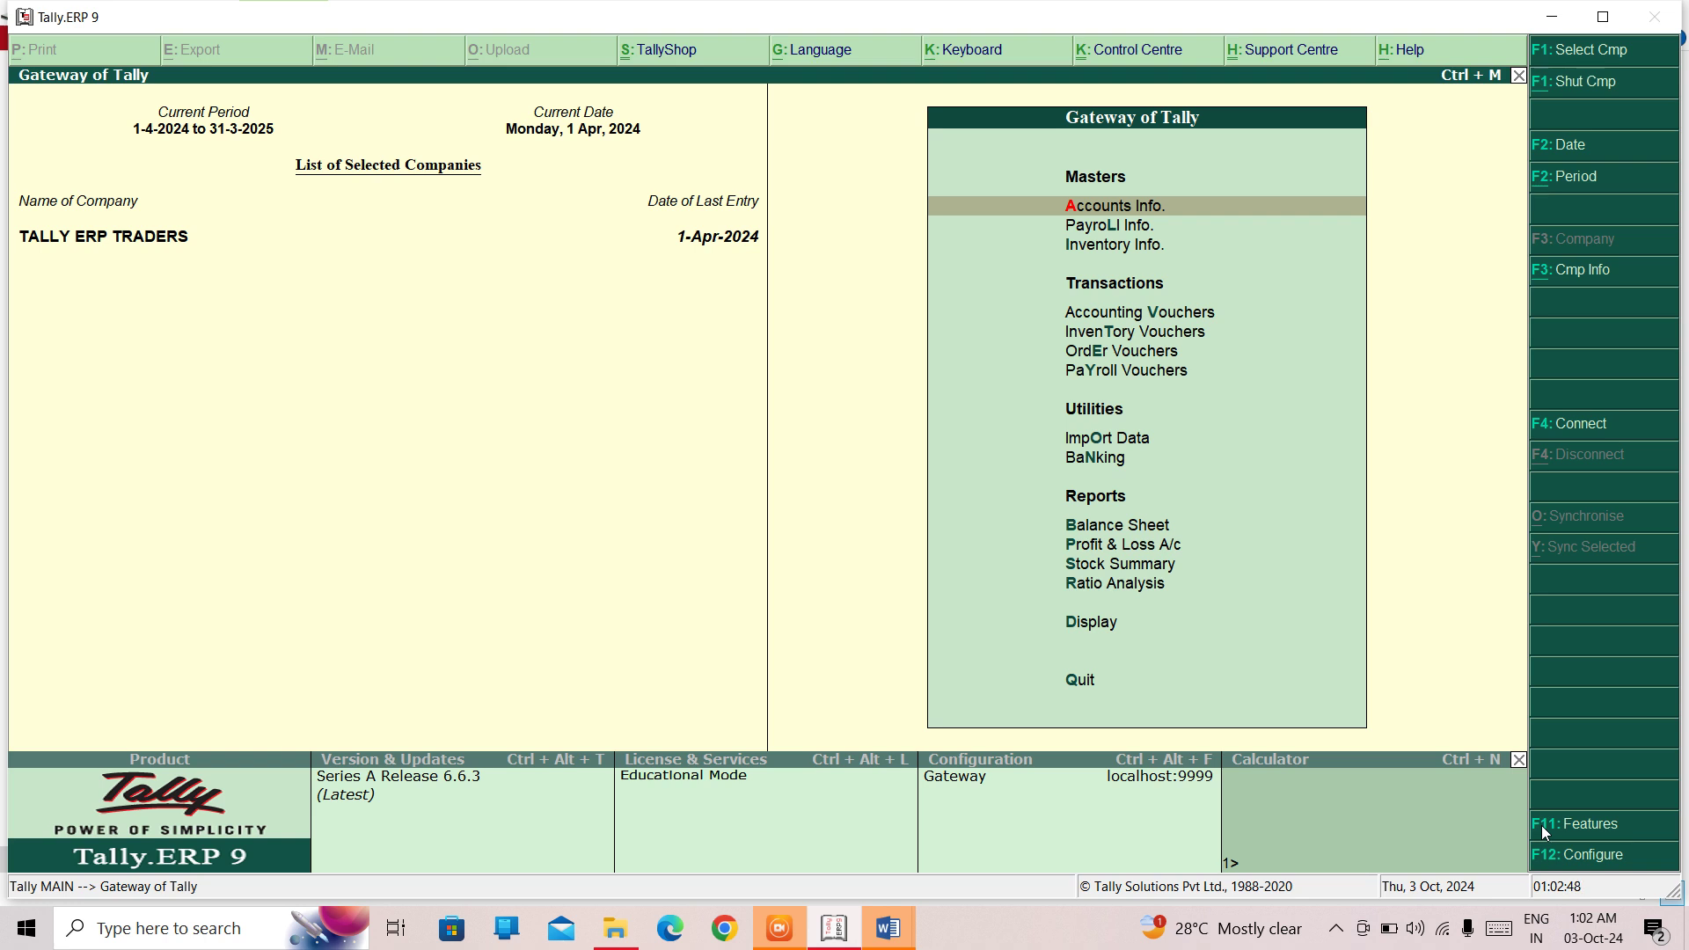
Open the Cost Categories masters under Accounts Info
key(Return)
key(Down)
key(Down)
key(Down)
key(Down)
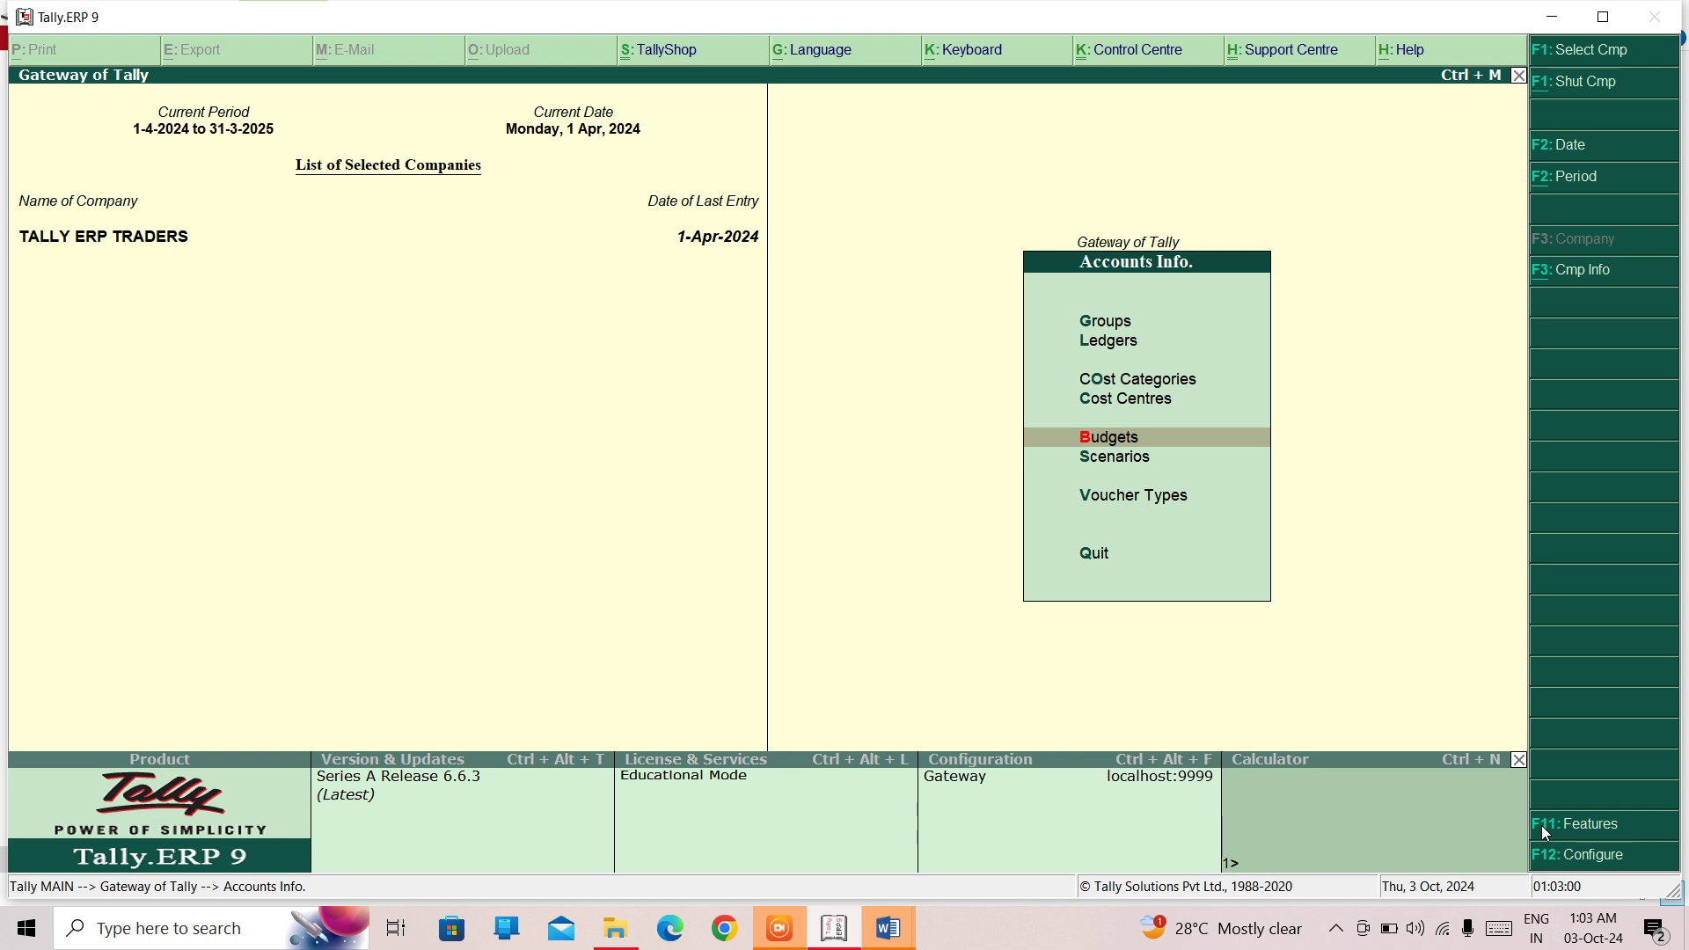
key(Up)
key(Up)
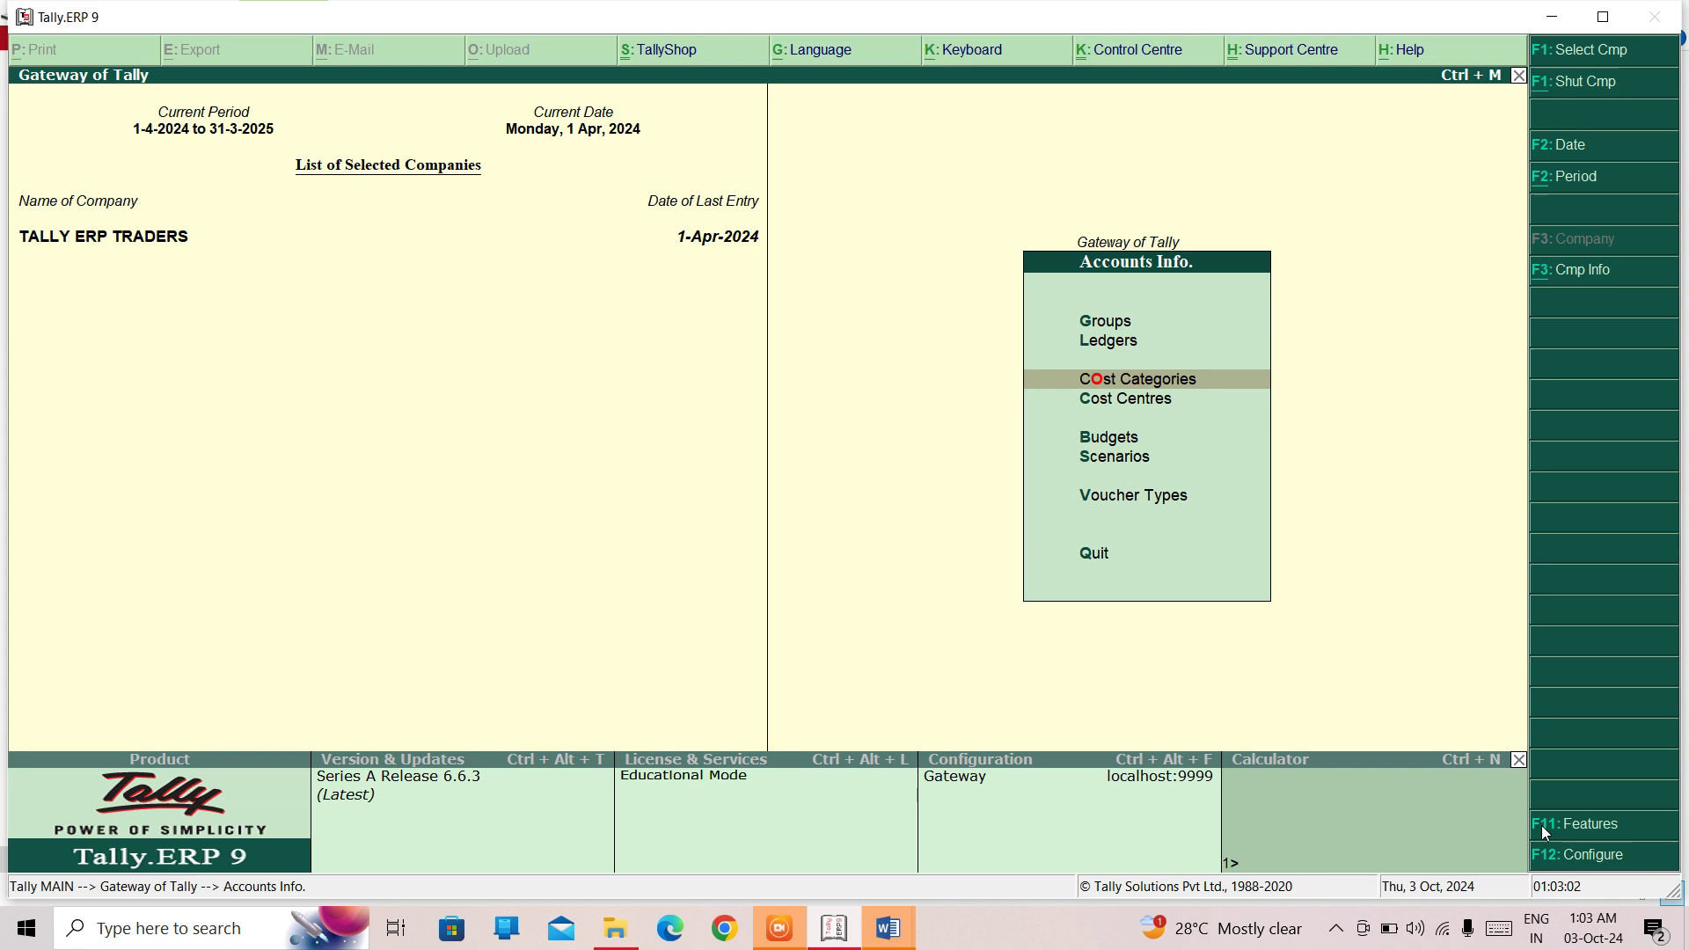
key(Return)
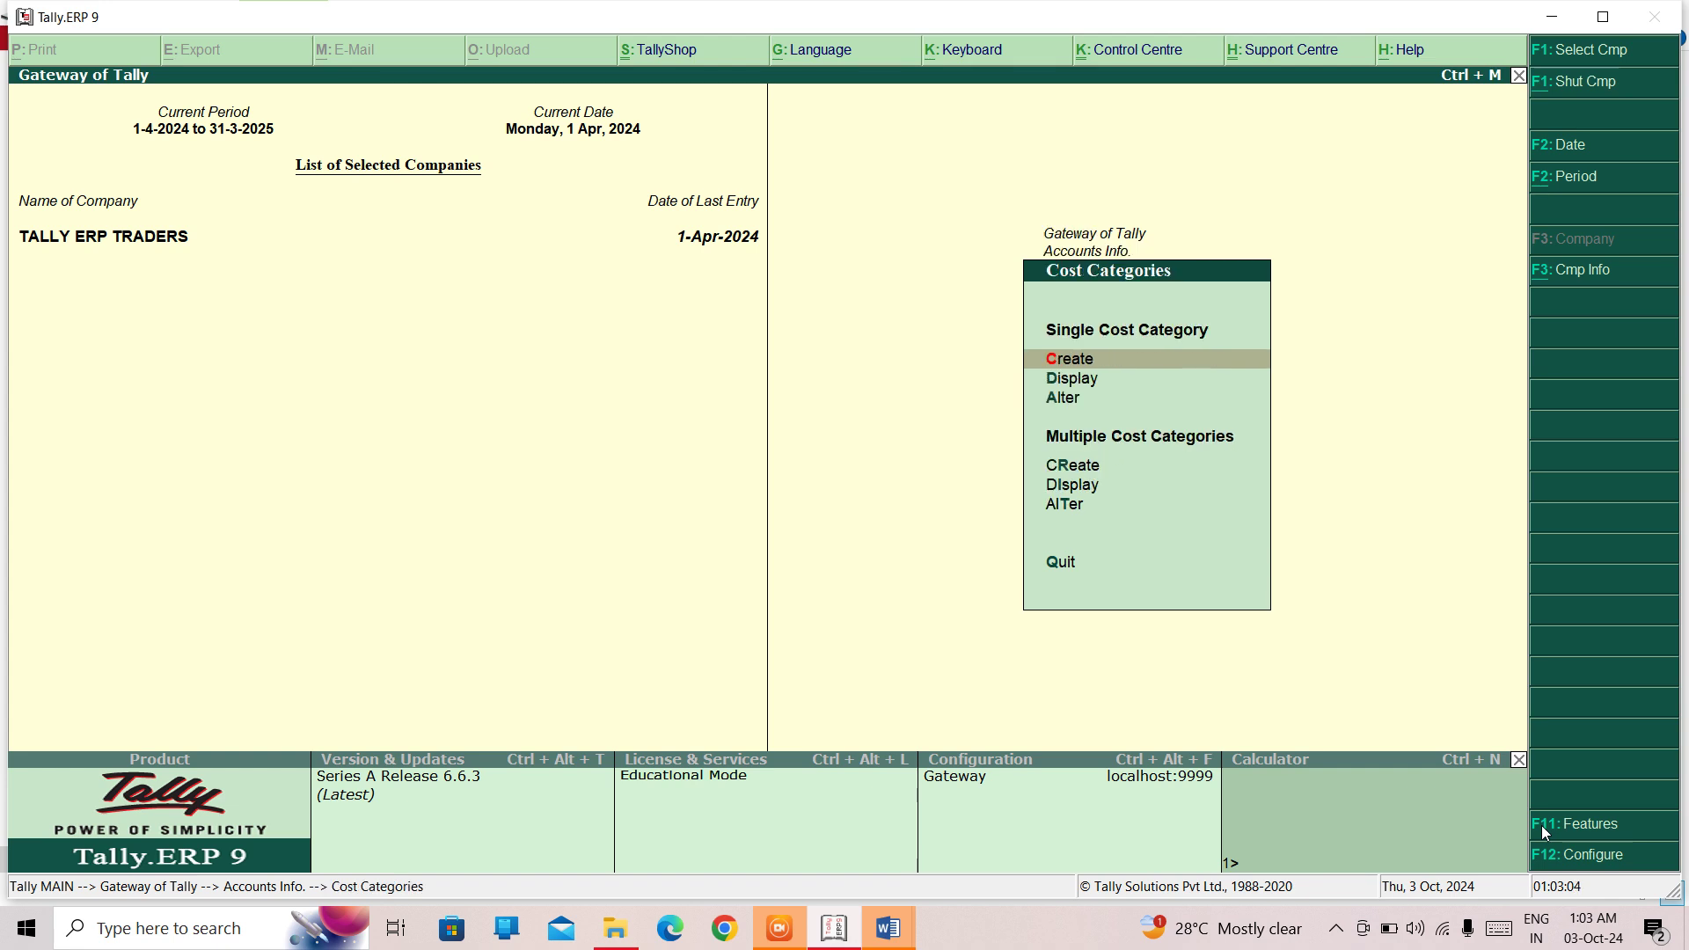
key(Return)
key(Escape)
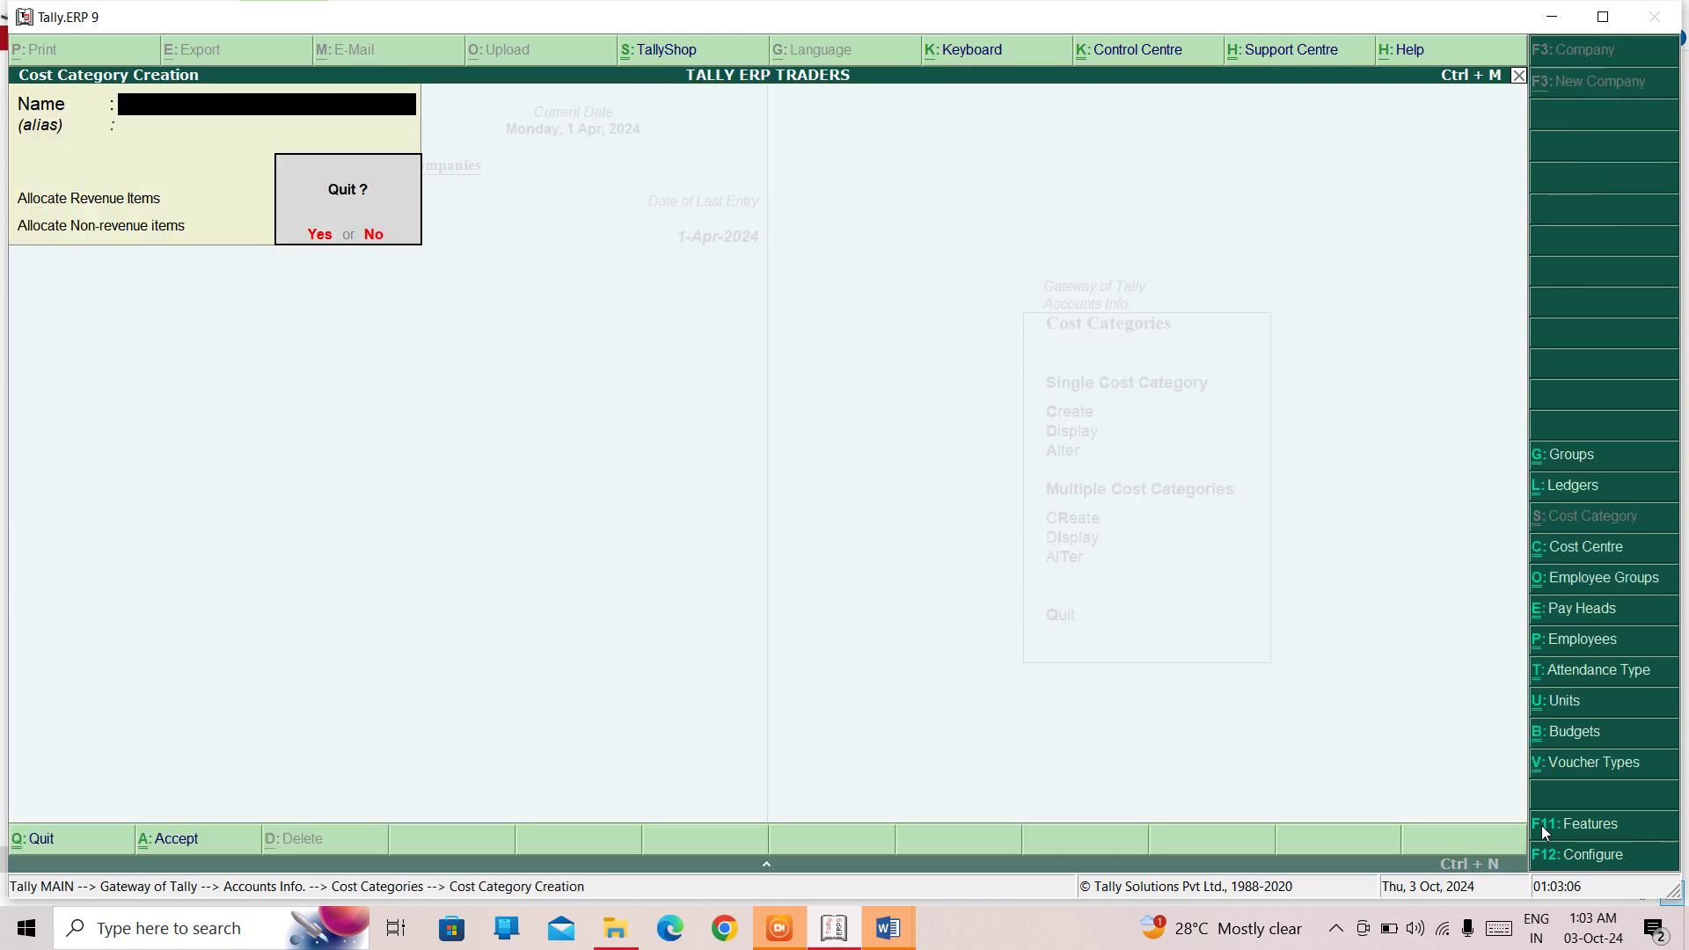
key(Return)
Display the list of existing single cost categories and look through it
key(Down)
key(Return)
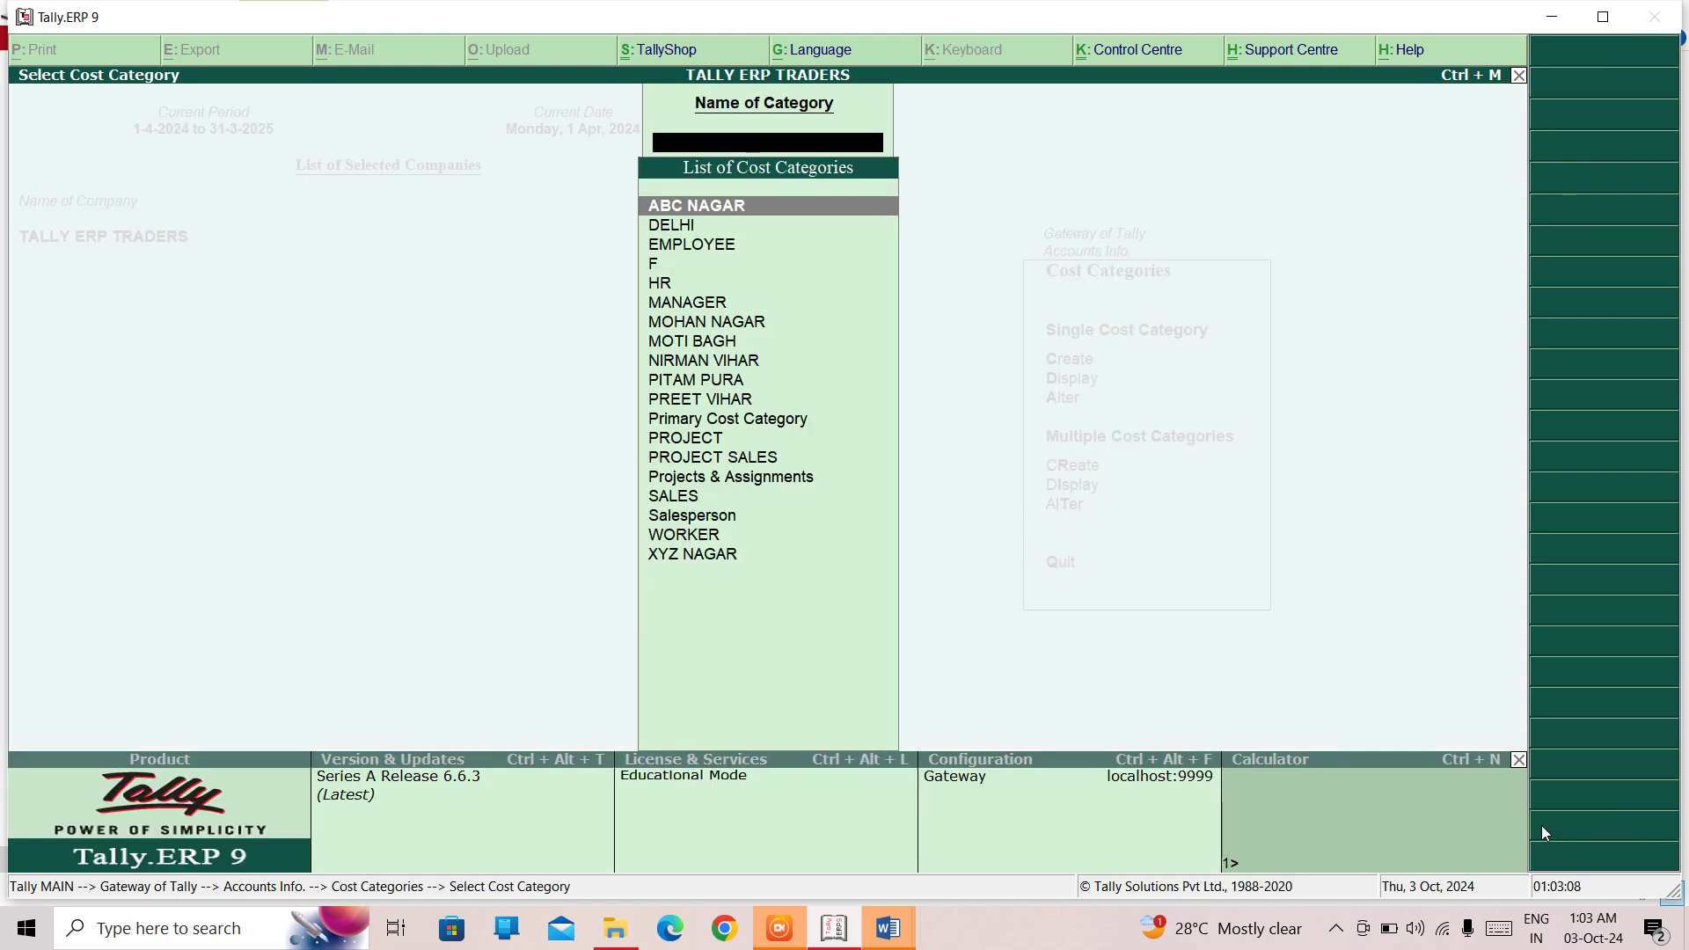
key(Down)
key(Down)
key(Down)
key(Down)
key(Down)
key(Down)
key(Down)
key(Down)
key(Down)
key(Down)
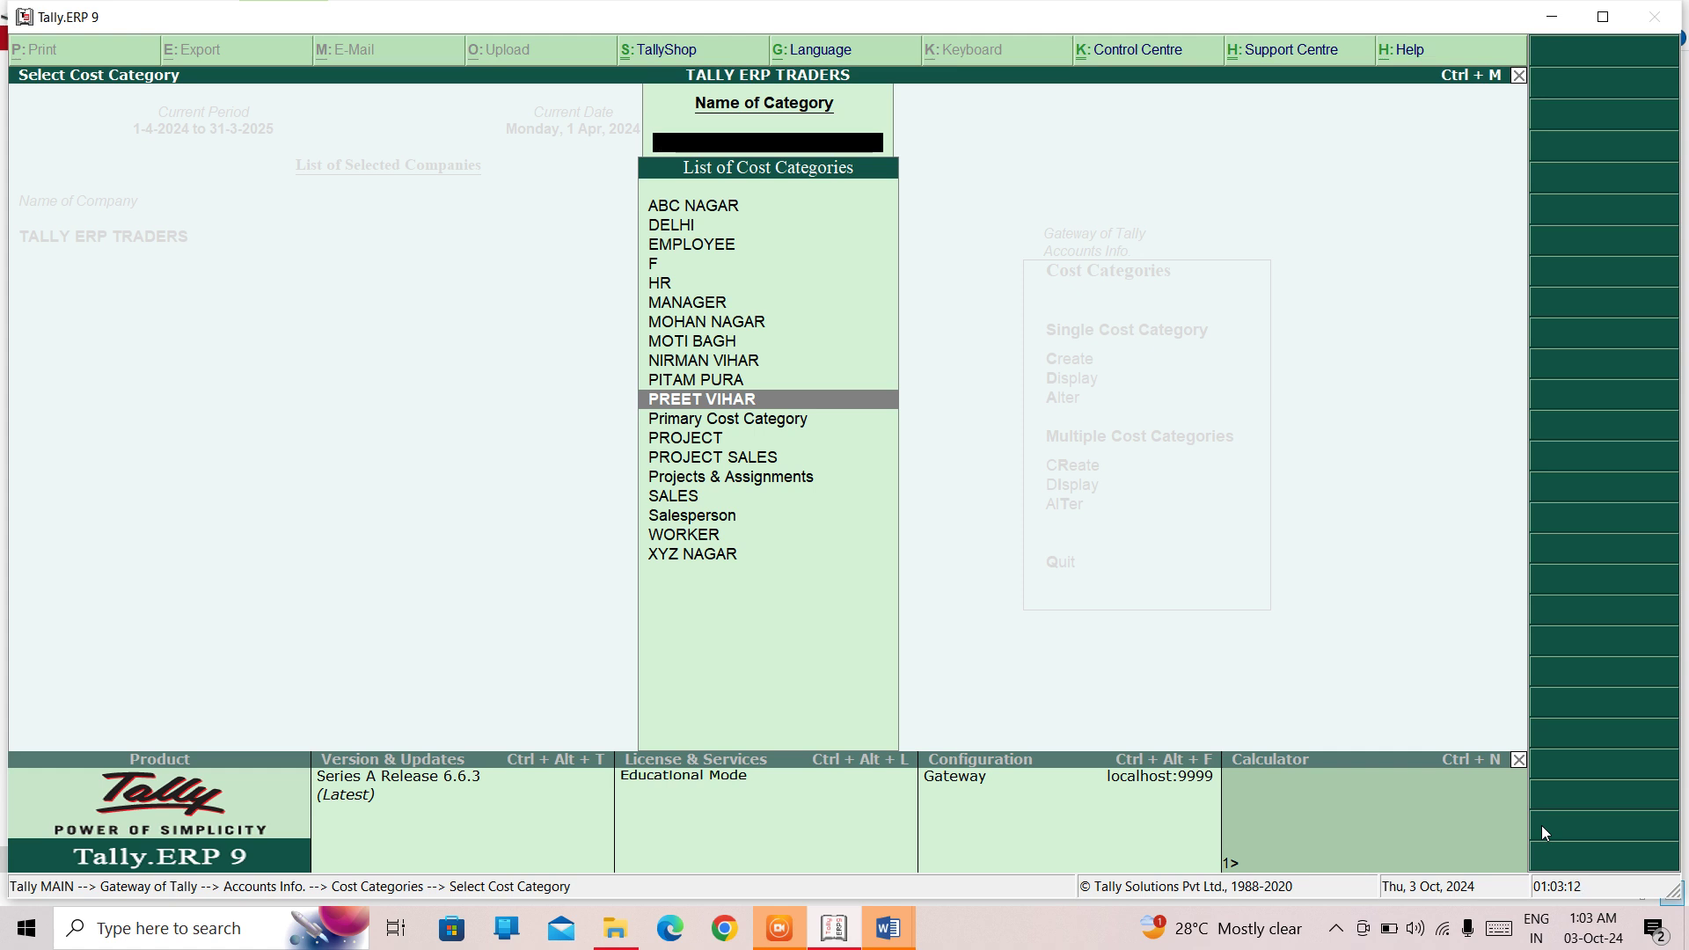
key(Escape)
key(Up)
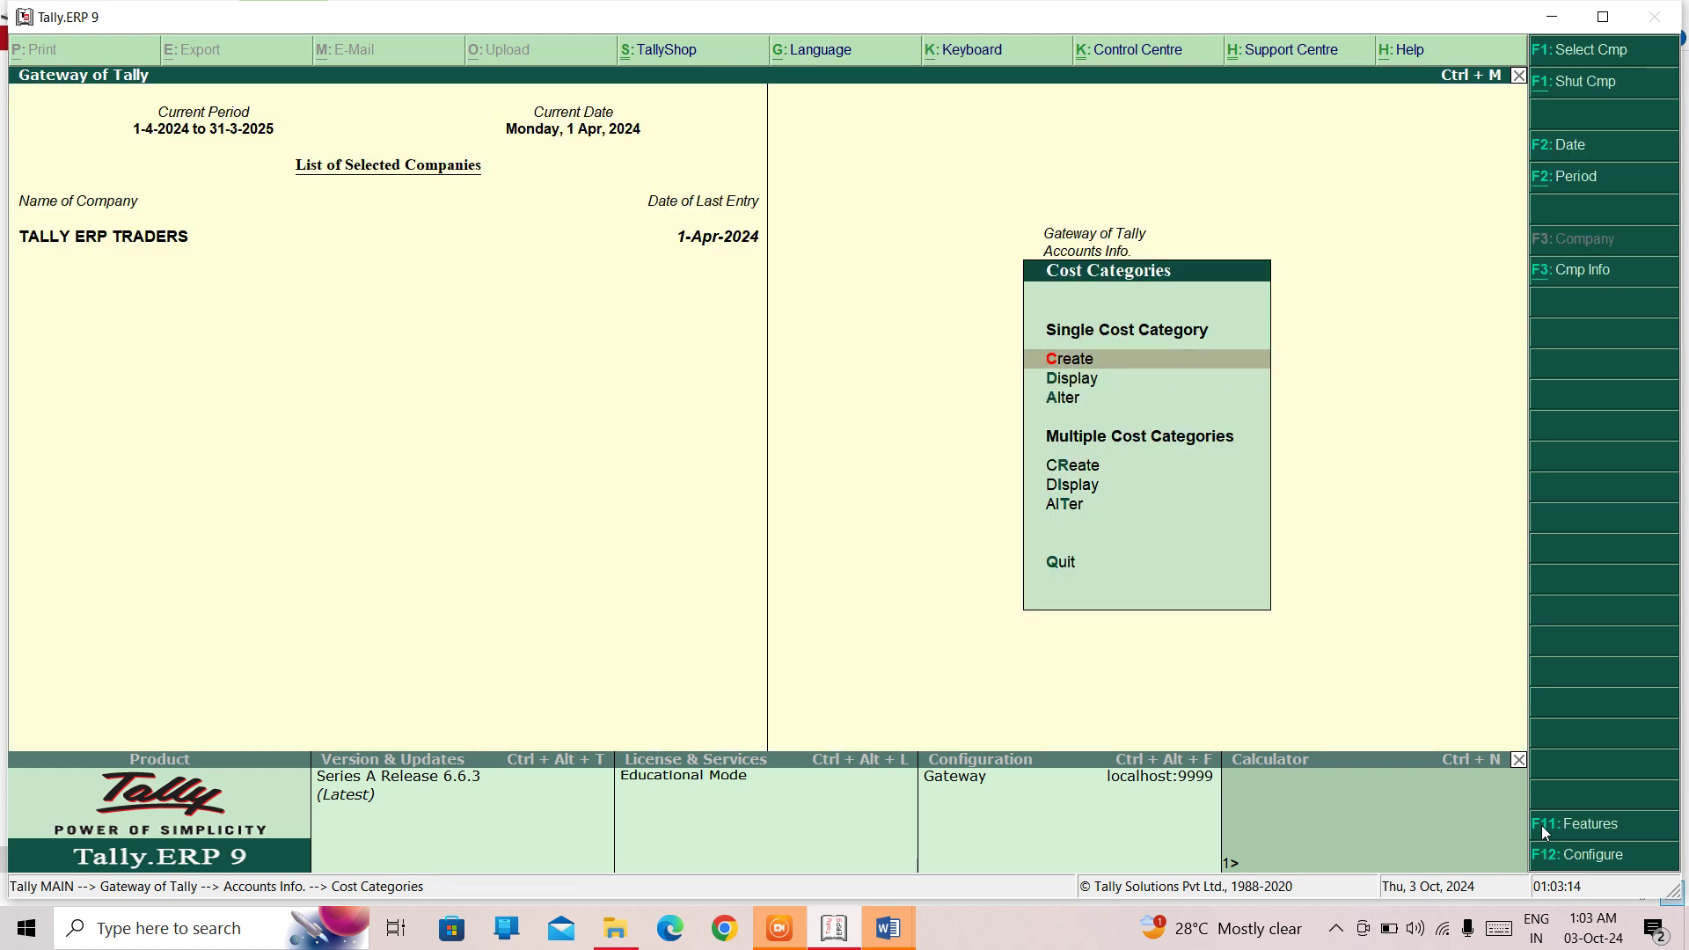
Create a single cost category named PURCHASES, with Allocate Revenue Items set to Yes and Allocate Non-revenue items set to No
key(Return)
text(PURHCASR)
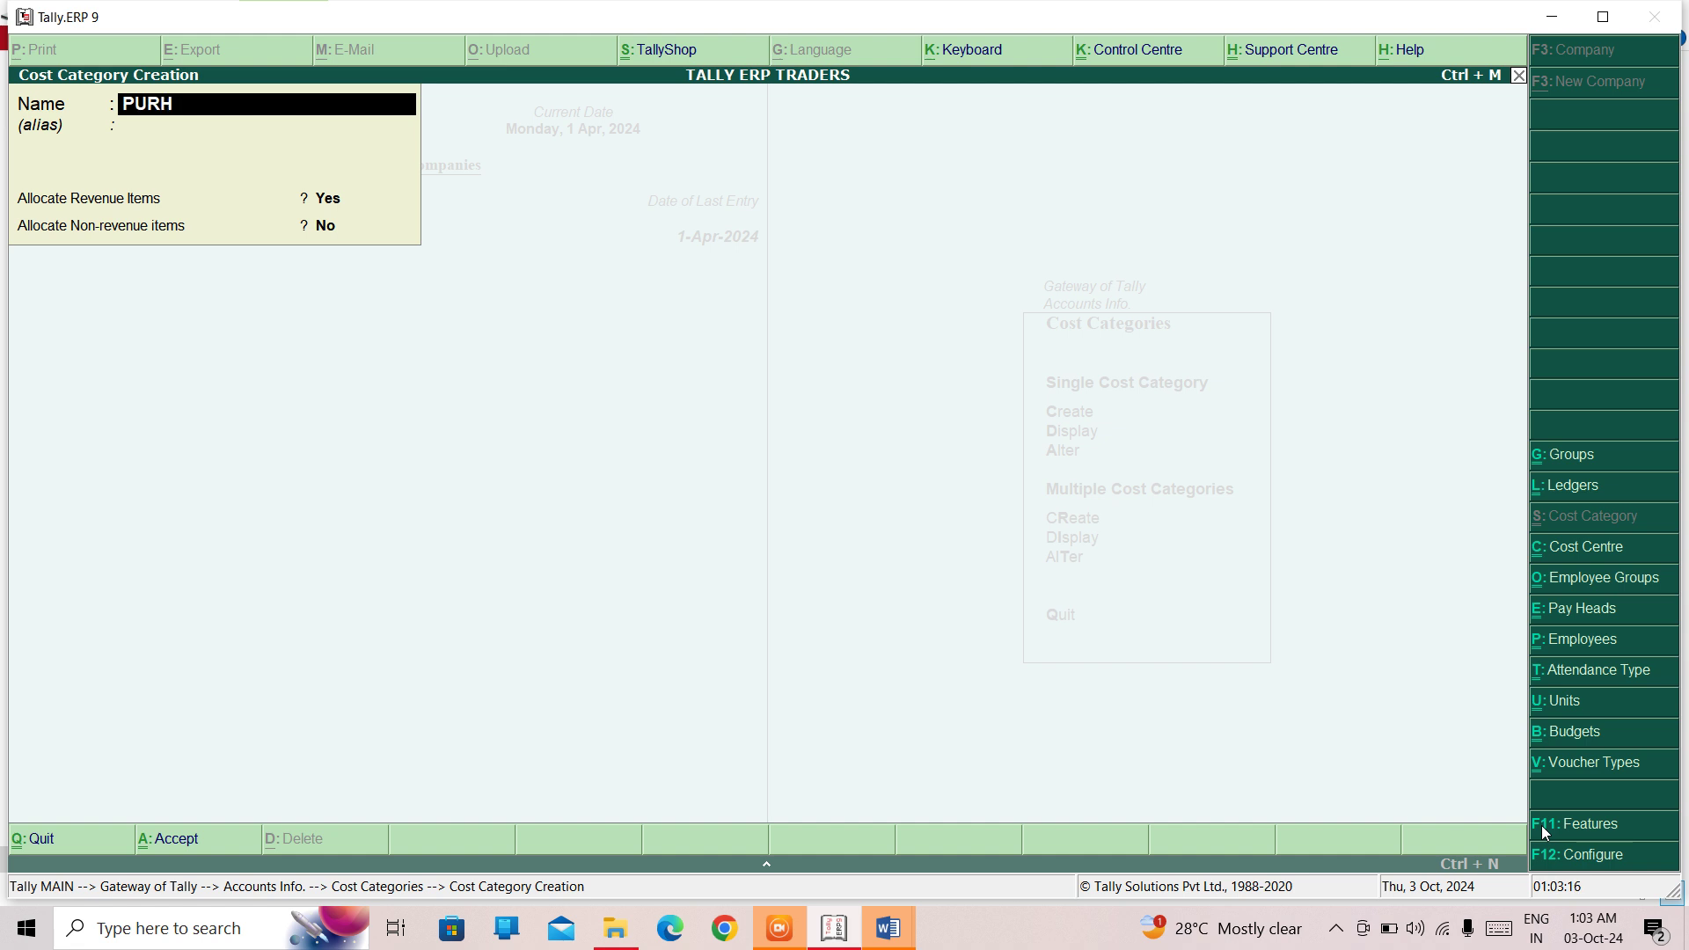
key(BackSpace)
text(ES)
key(Return)
key(Return)
key(Return)
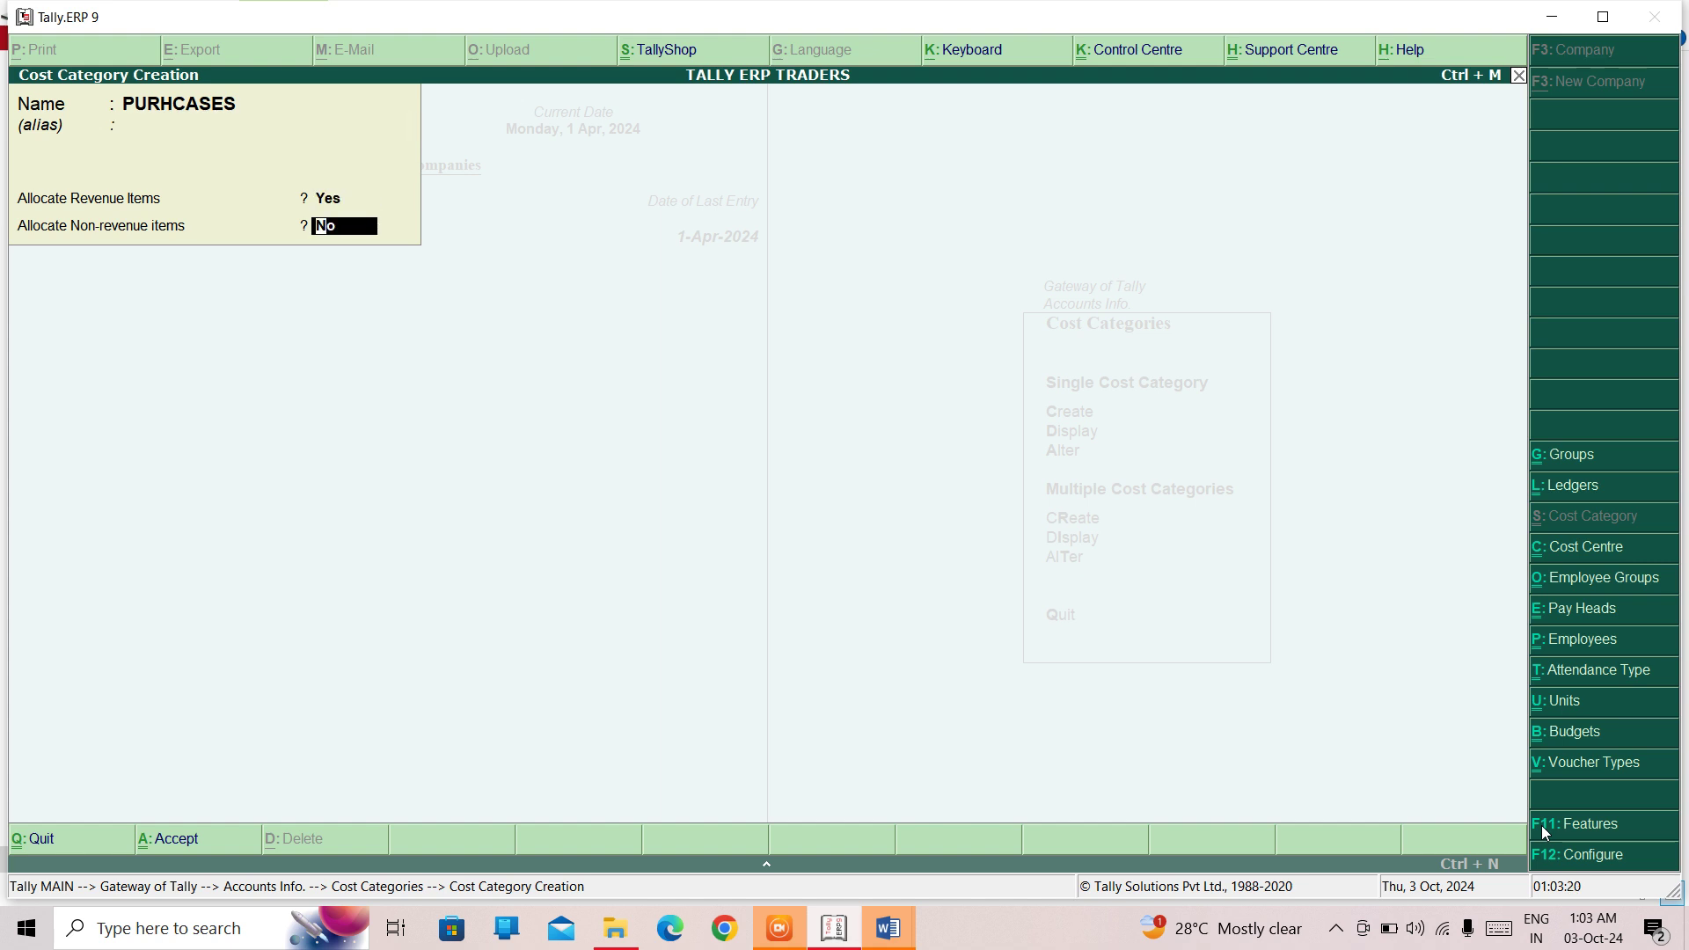
key(Up)
key(Up)
key(Up)
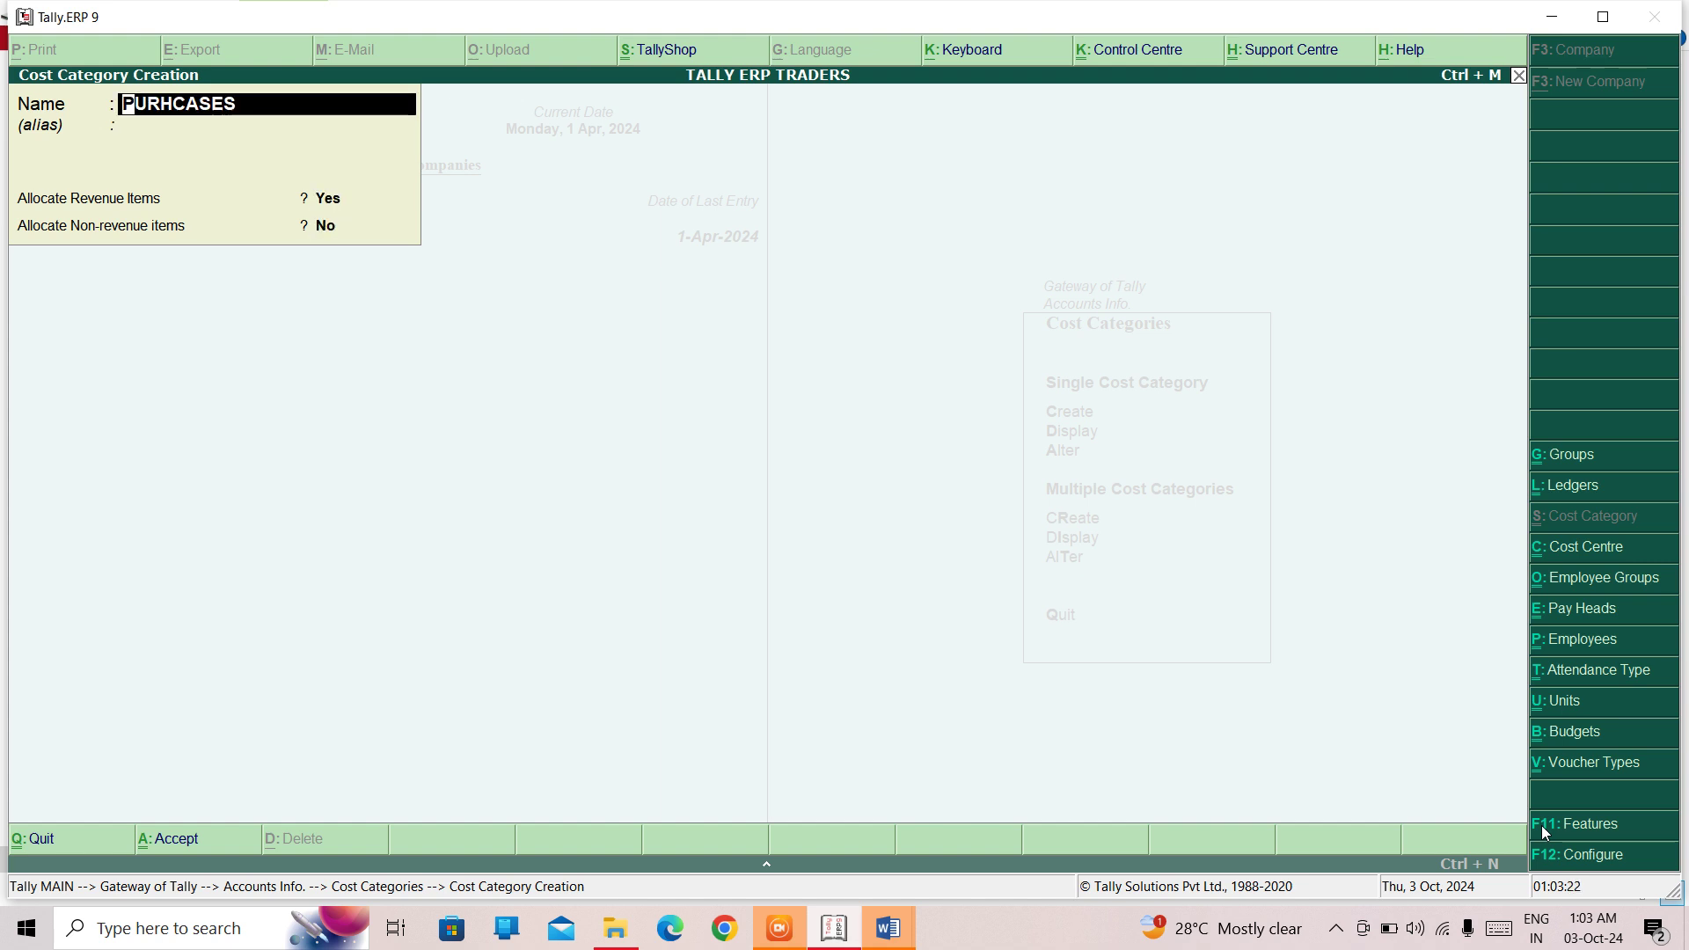
text(PUR)
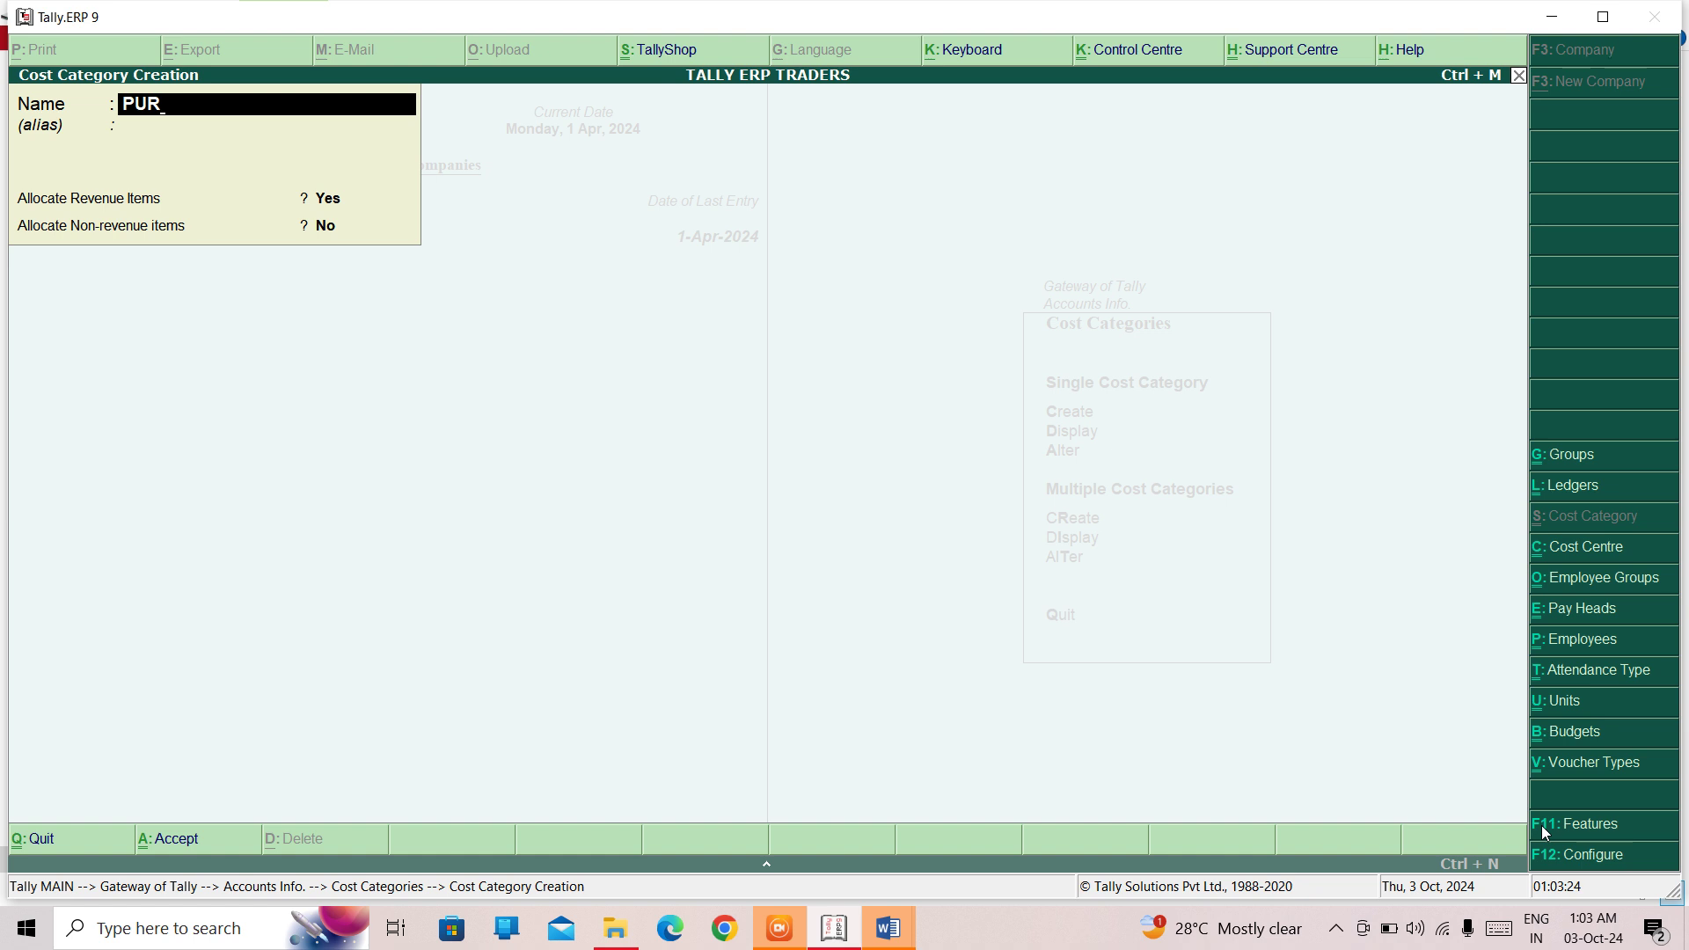
text(CHASES)
key(Return)
key(Return)
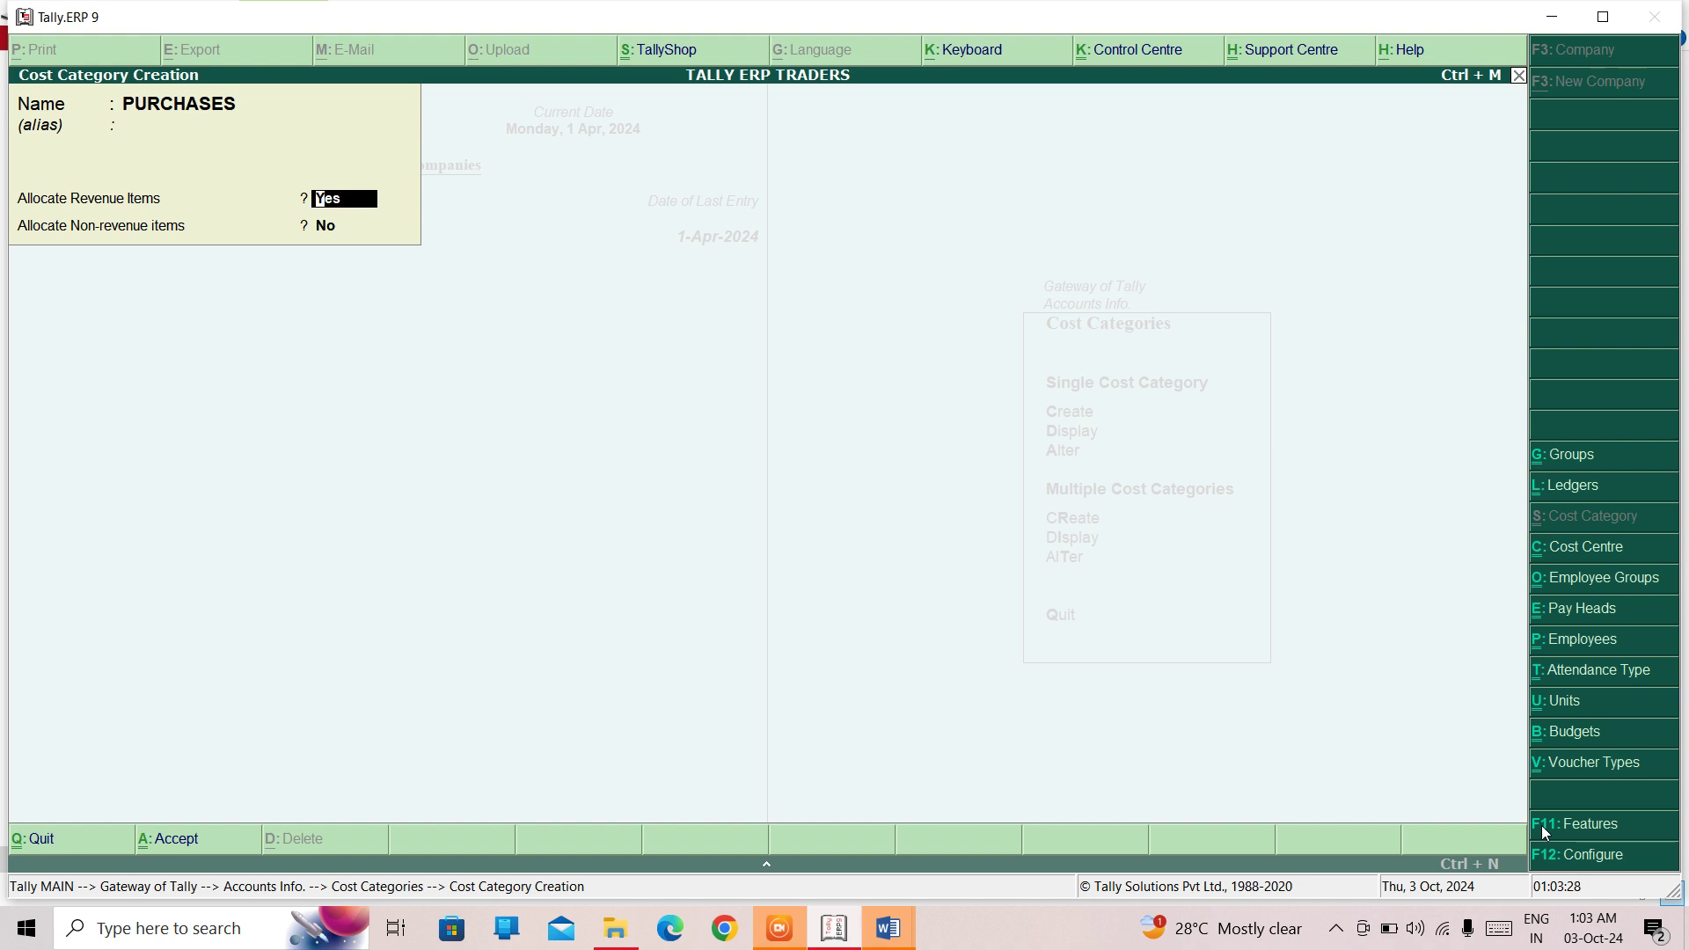
key(Return)
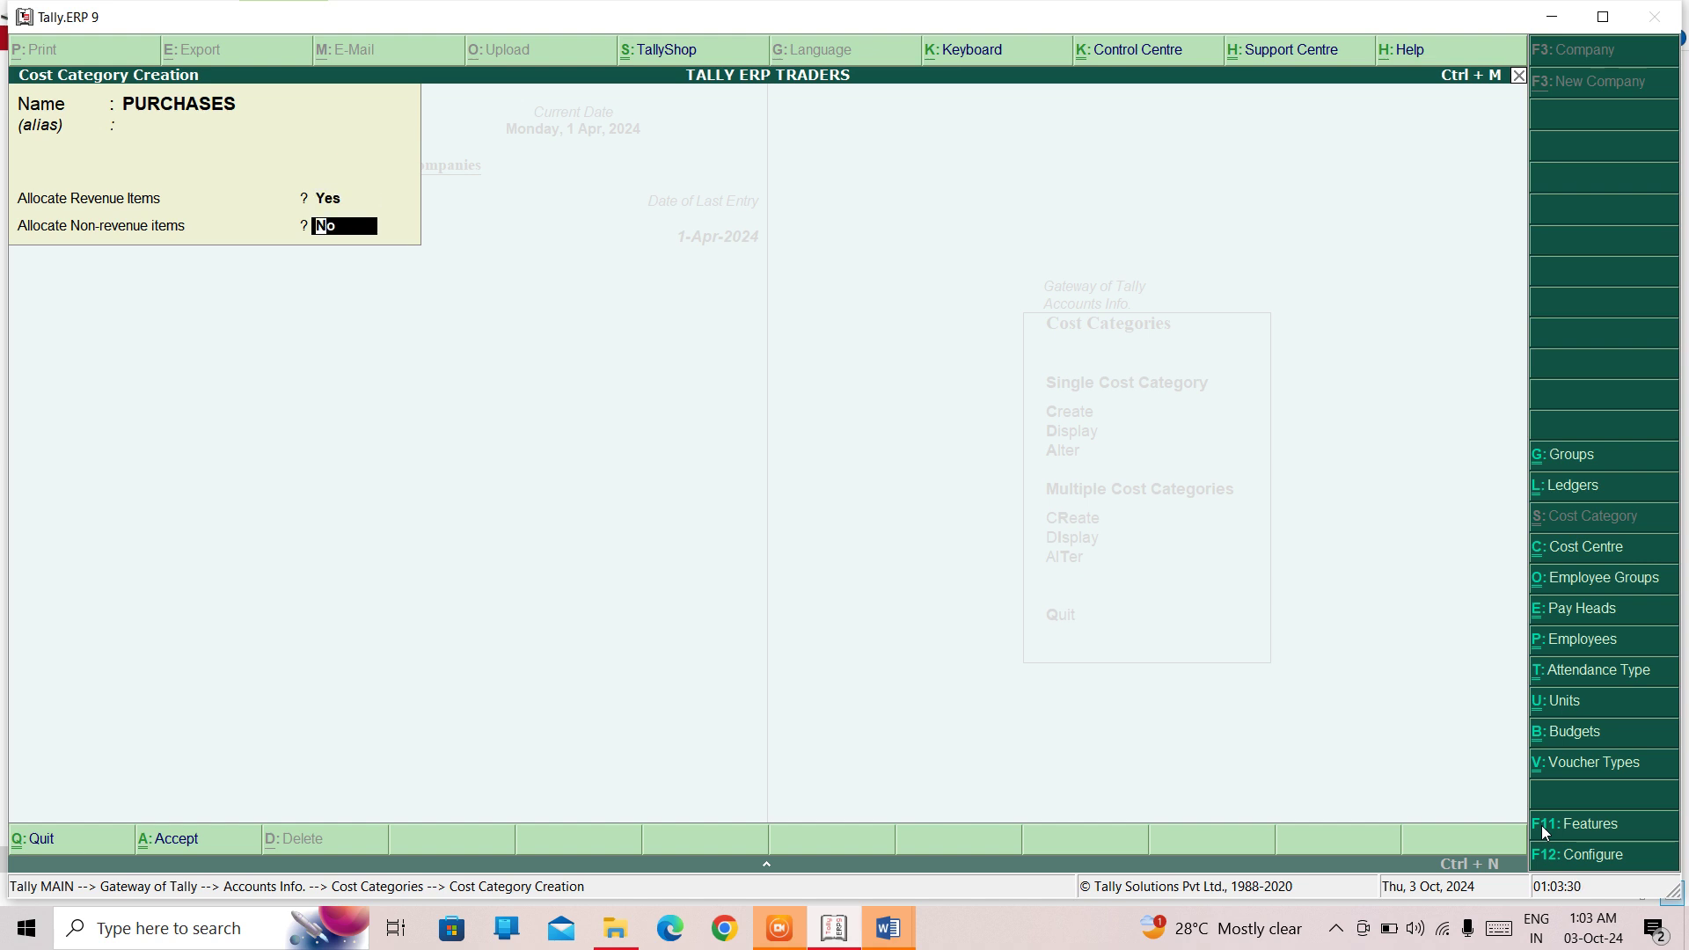
key(Return)
key(Escape)
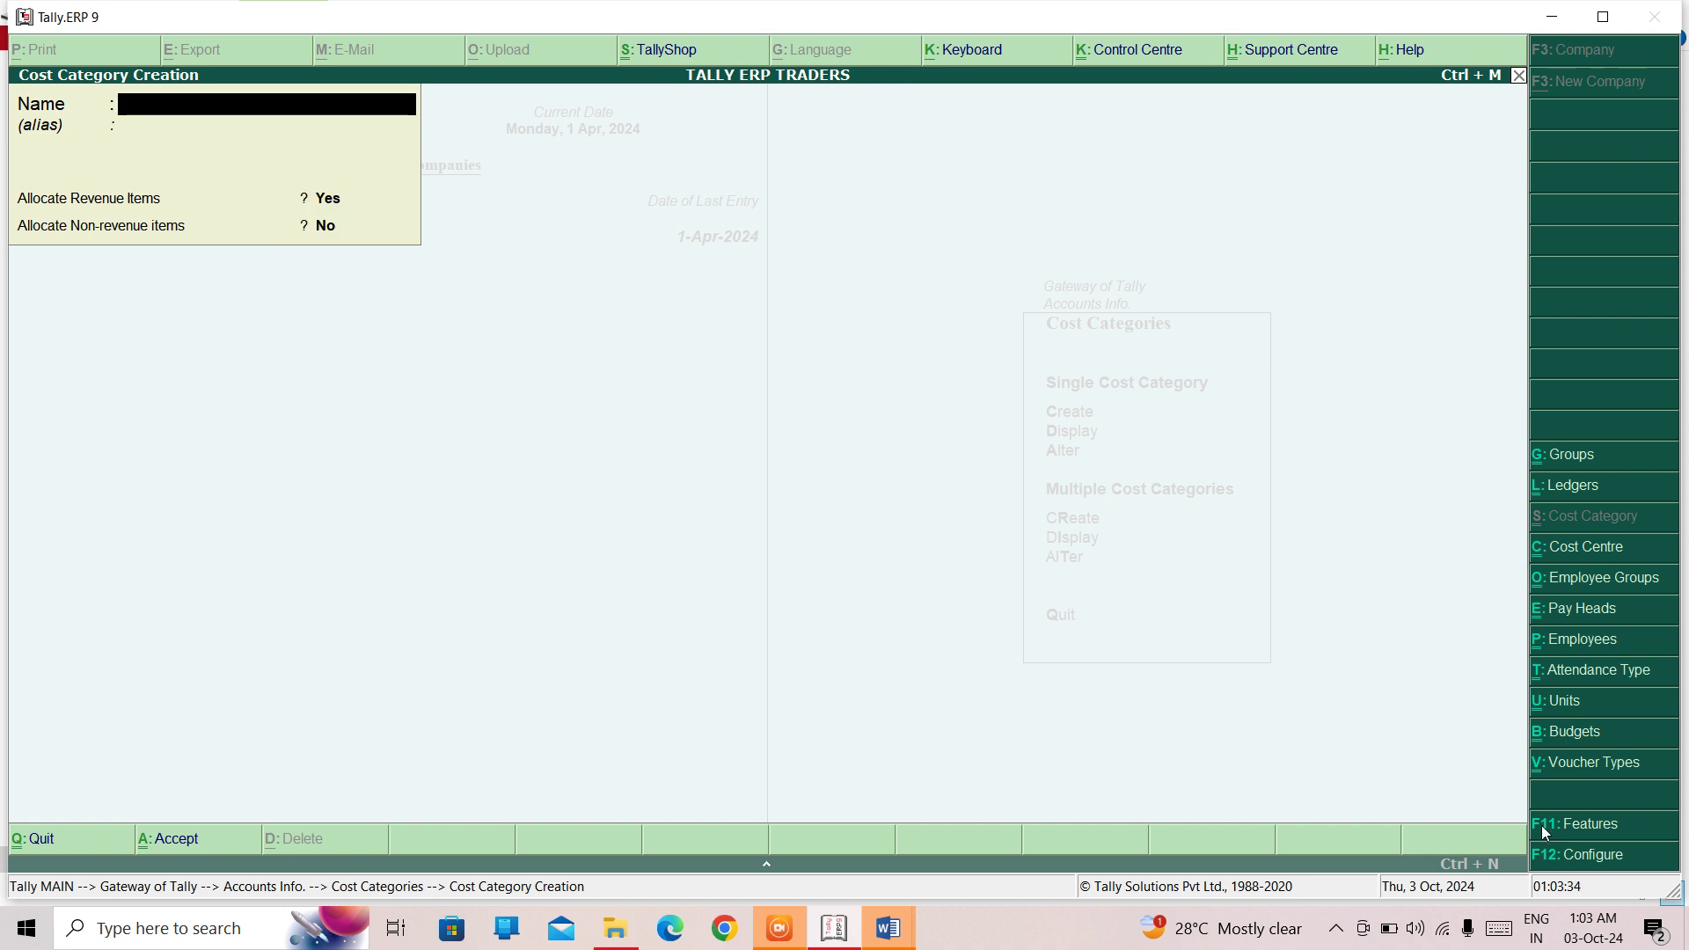
key(Escape)
key(y)
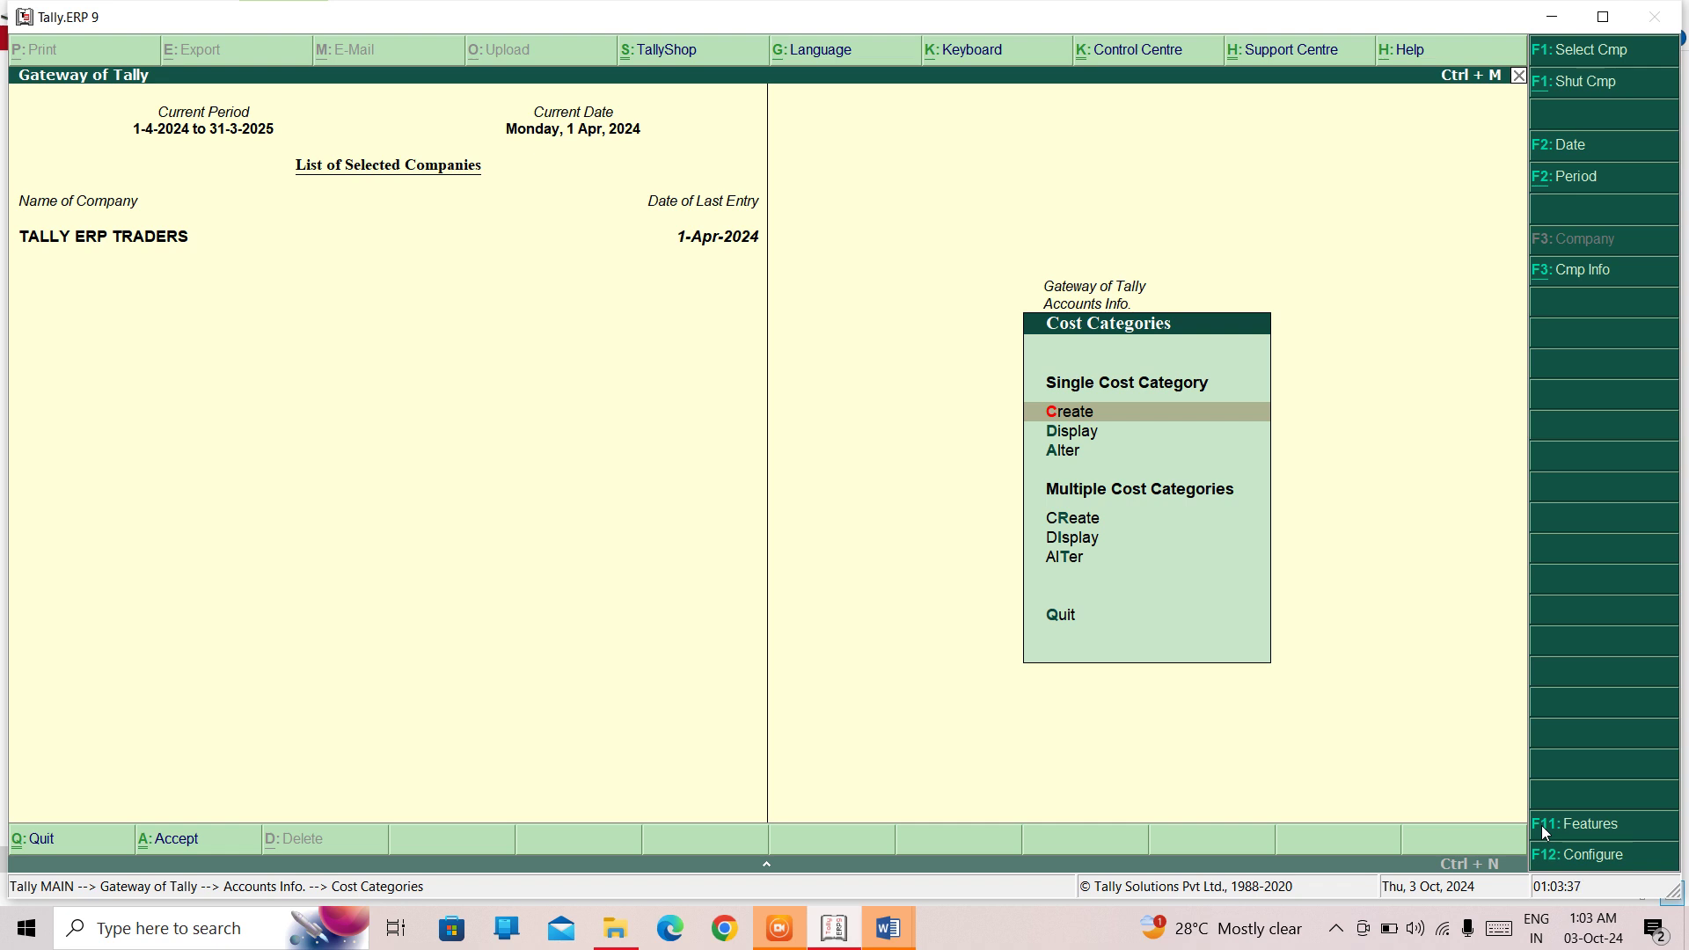
key(Down)
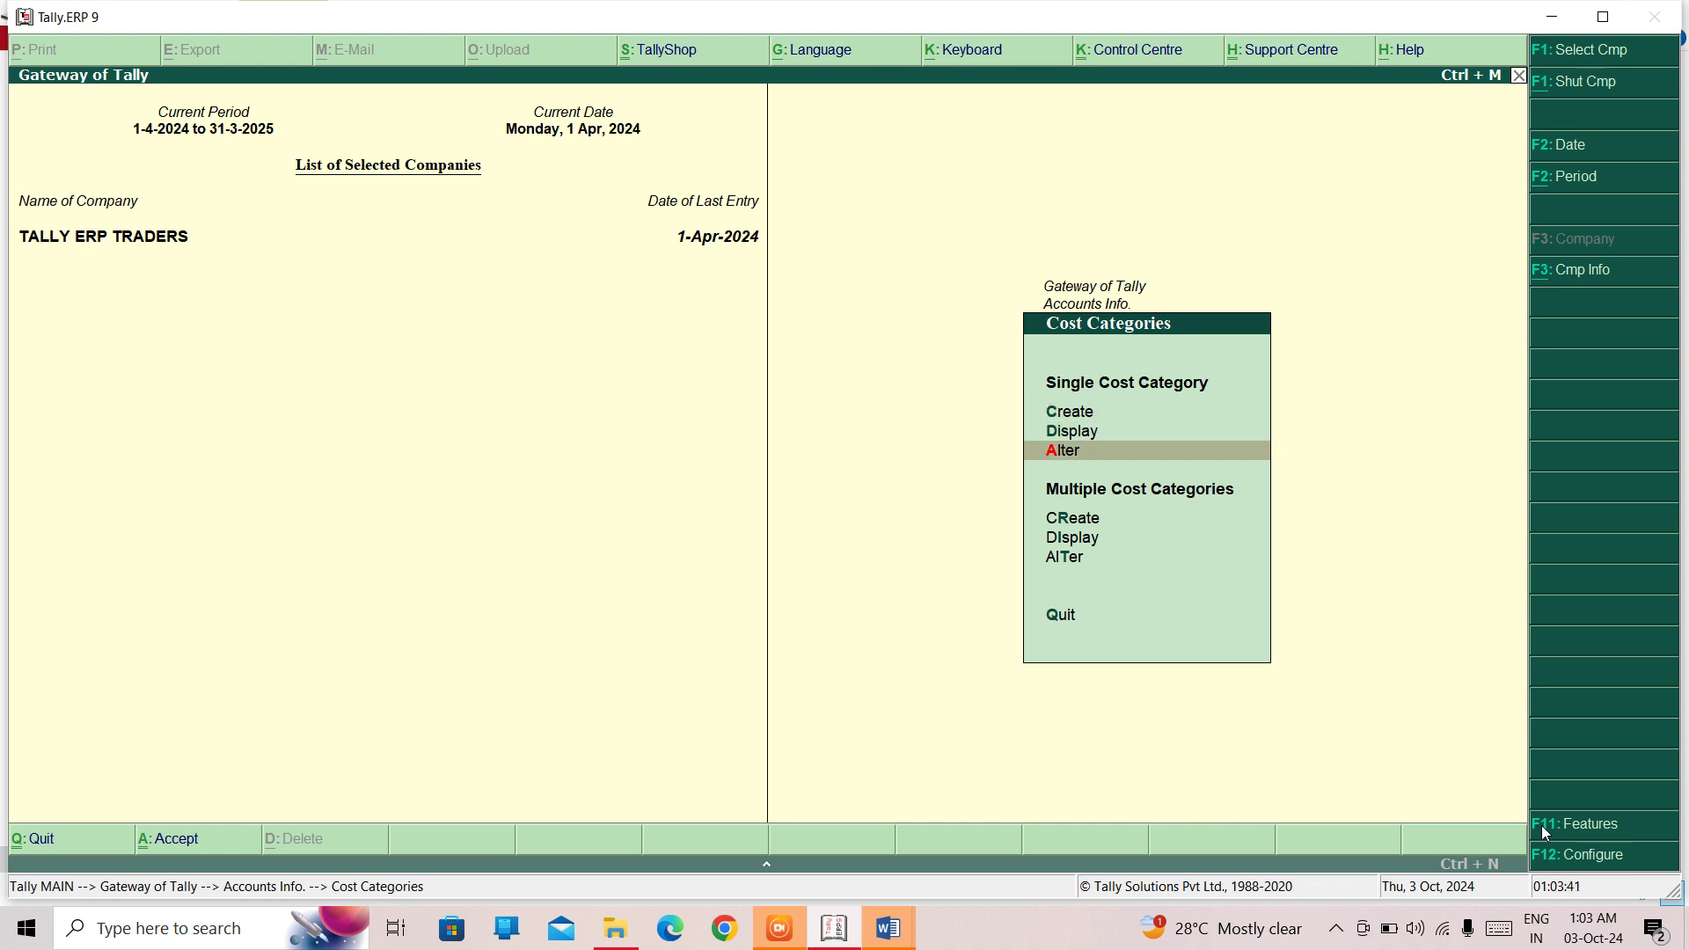
key(Escape)
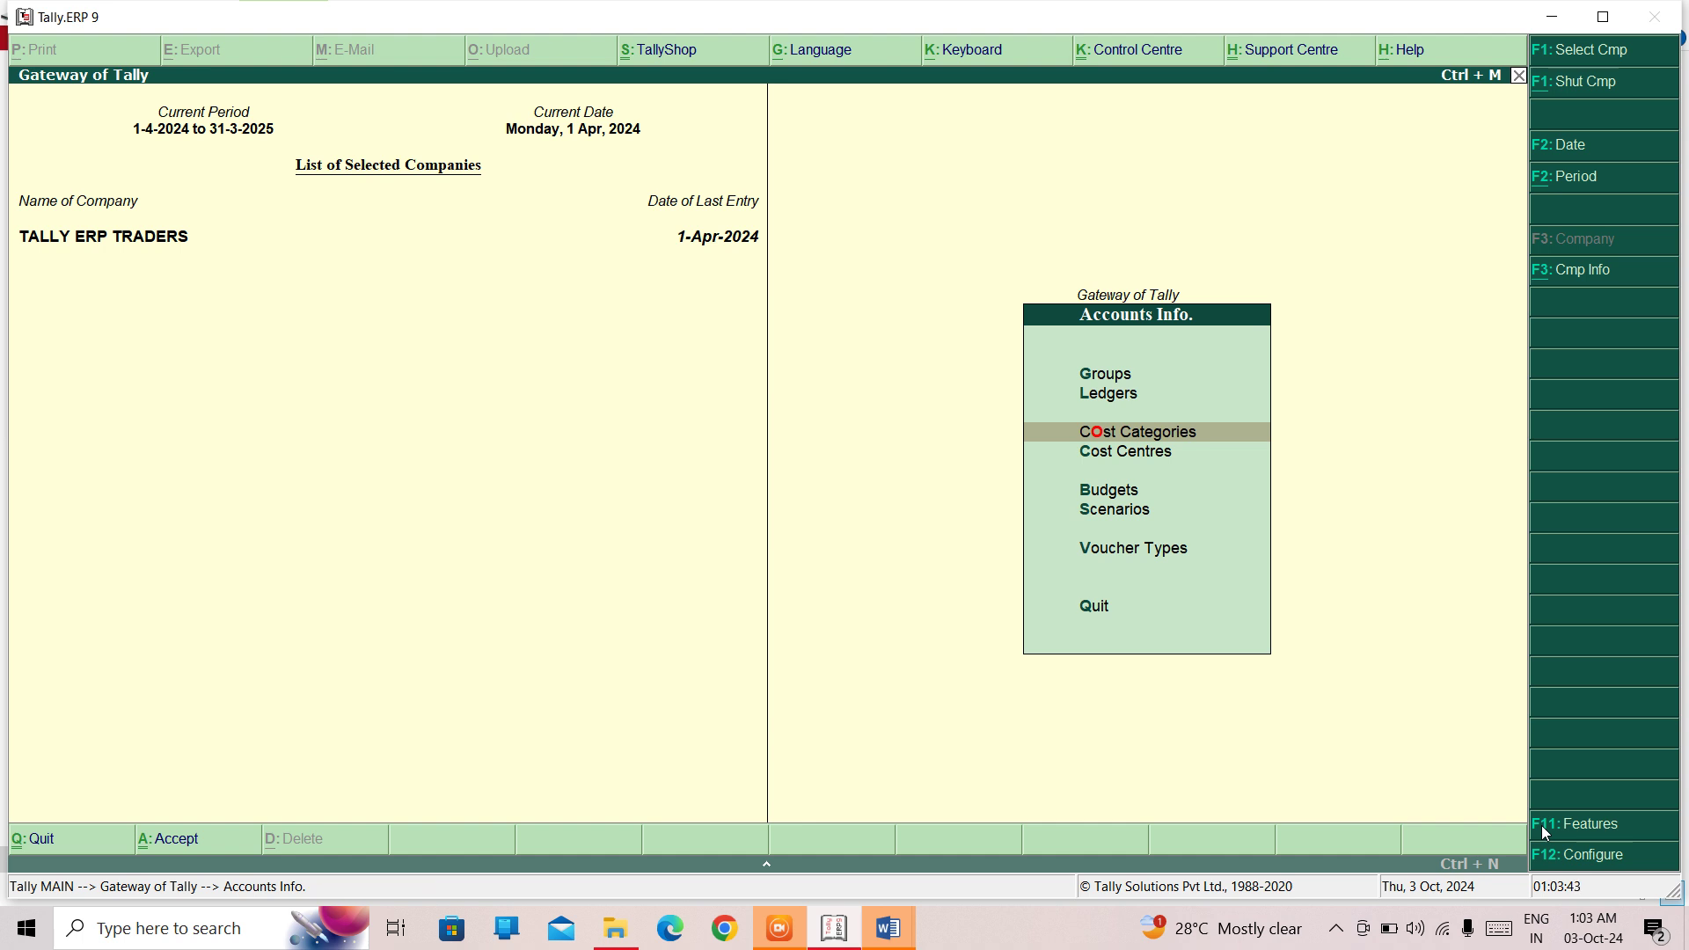
Create a single cost centre named BRICKSS in the PURCHASES category, under Primary
key(Down)
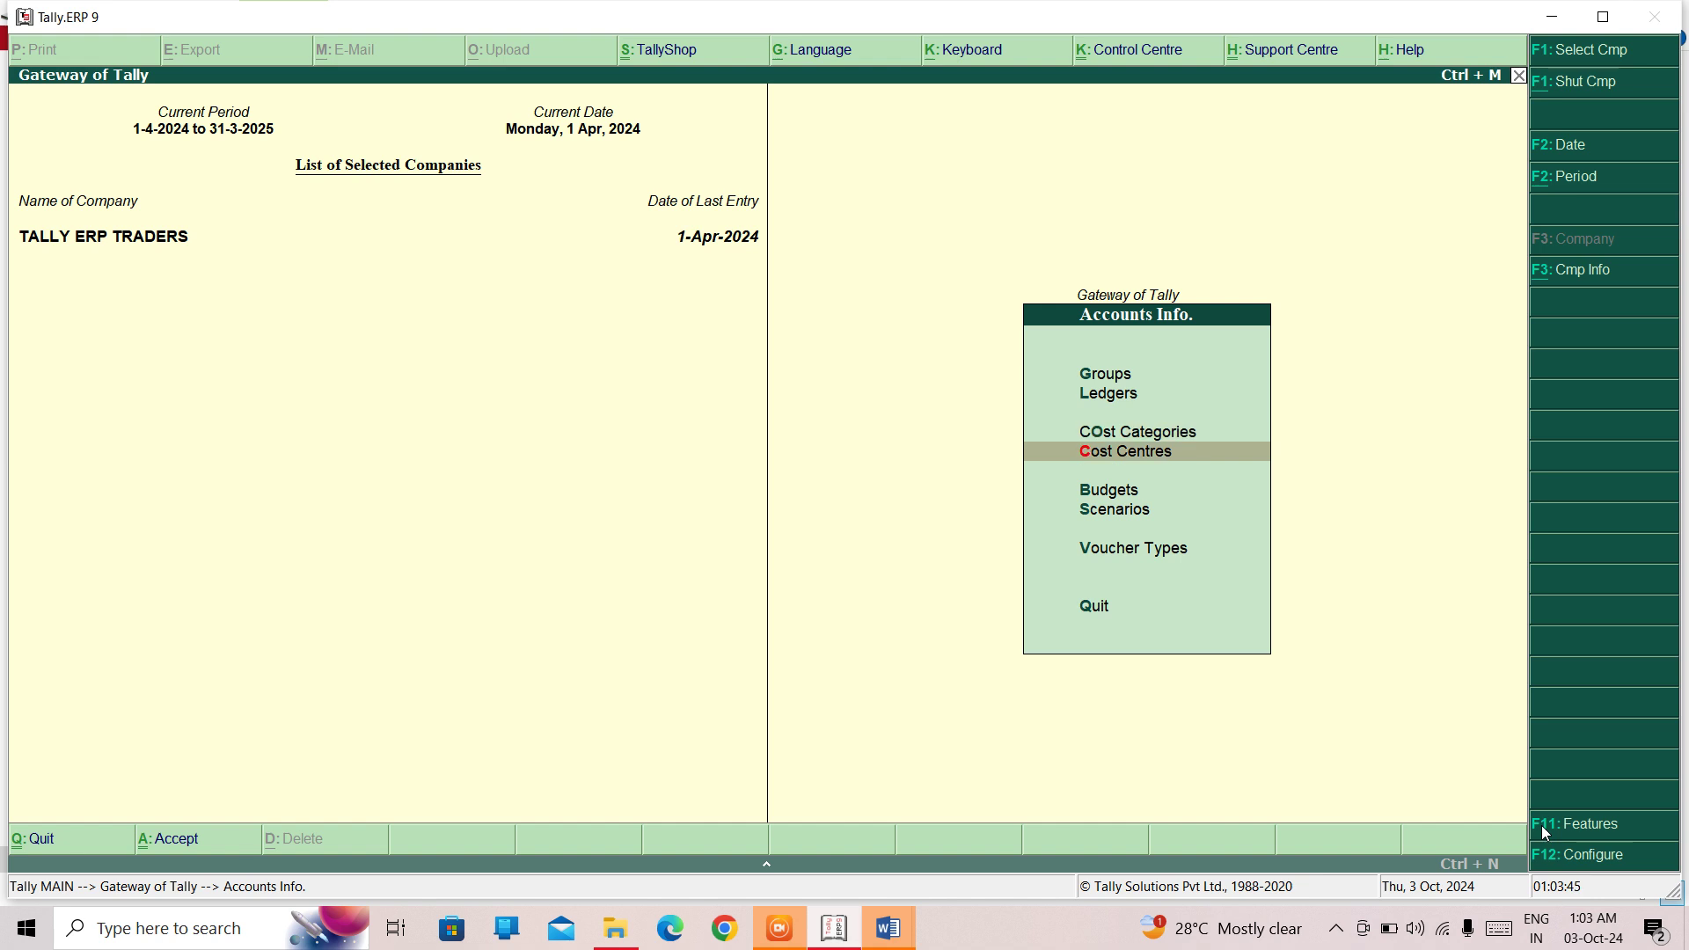
key(Return)
key(Return)
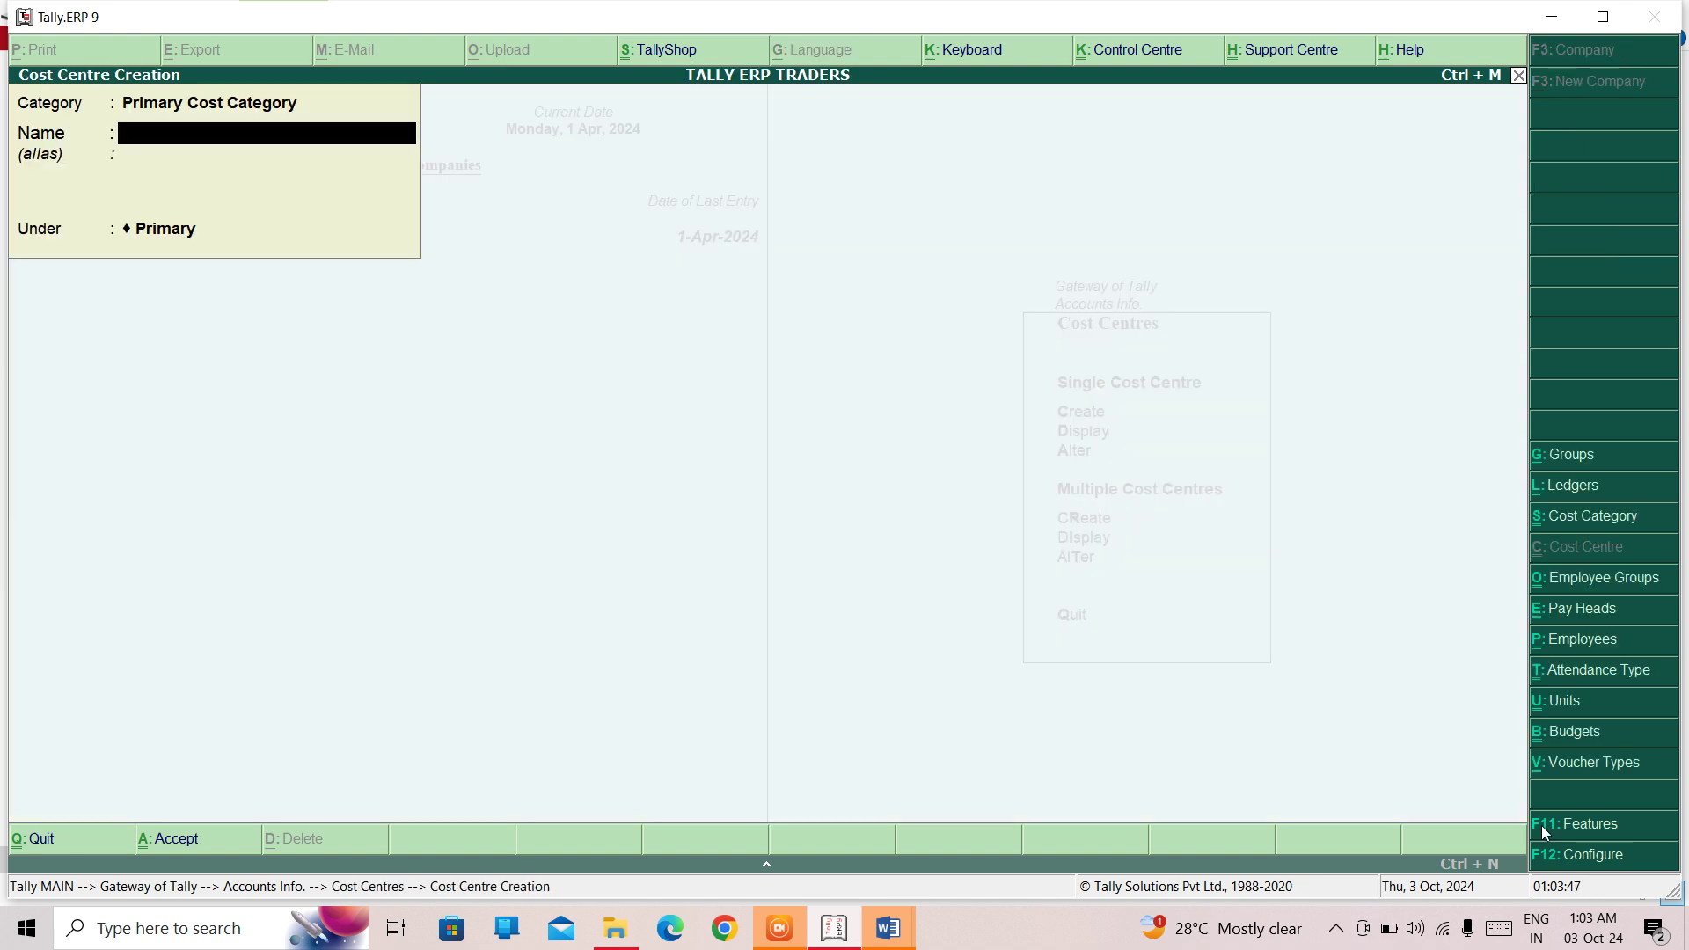
key(BackSpace)
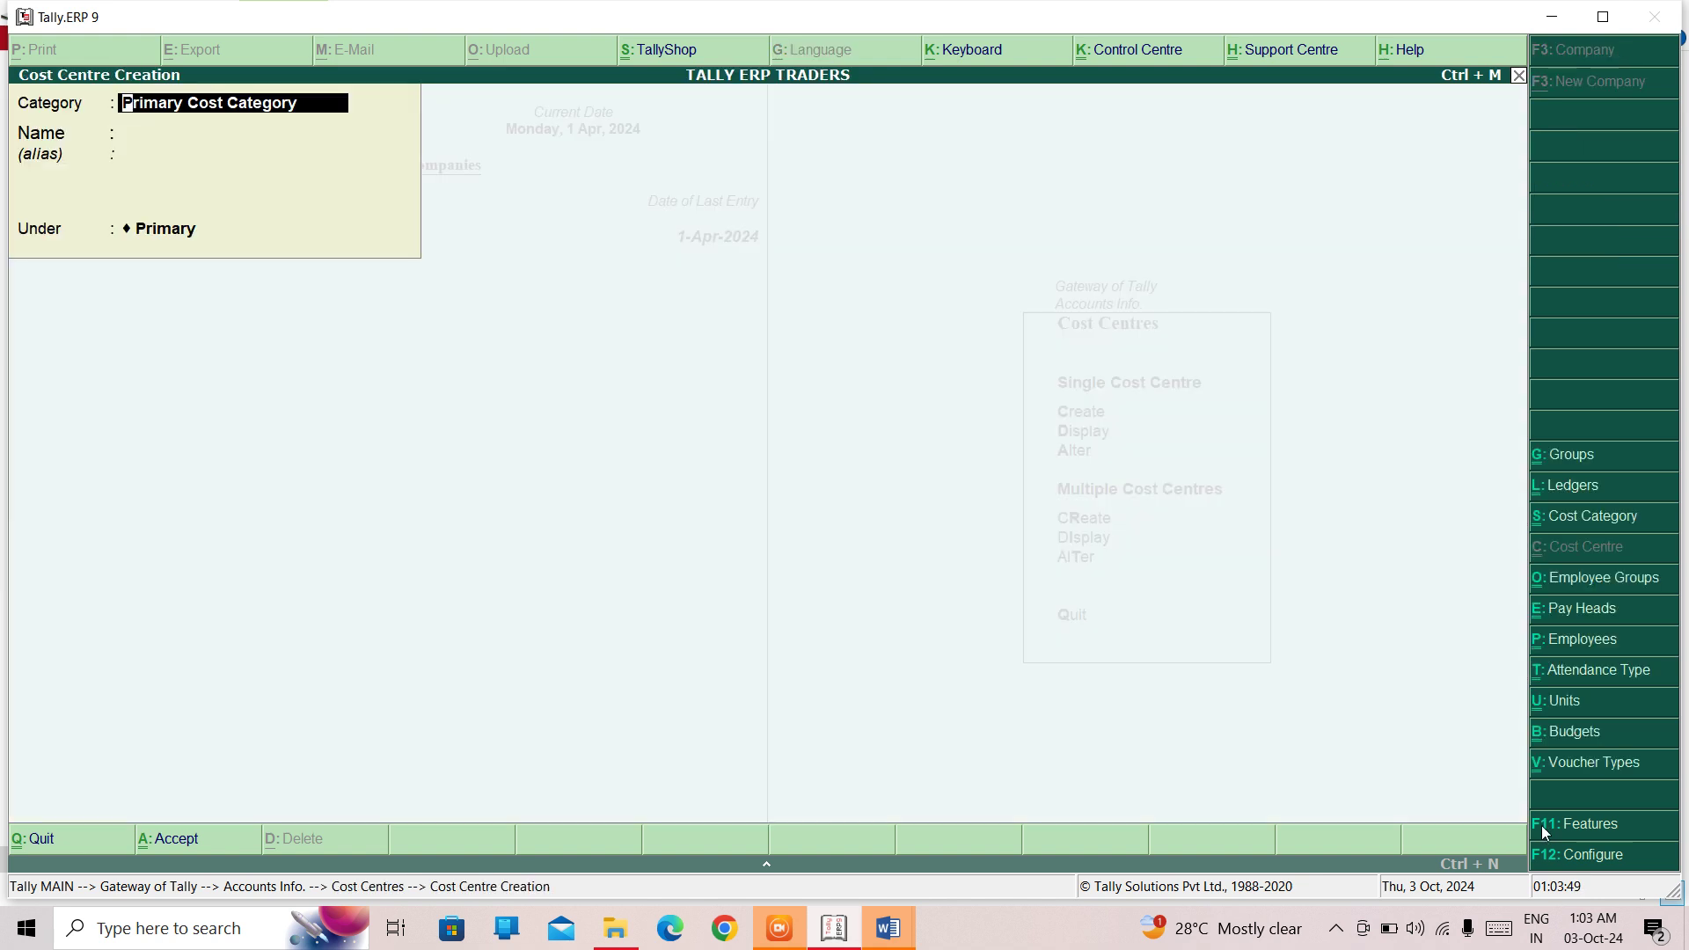
text(PU)
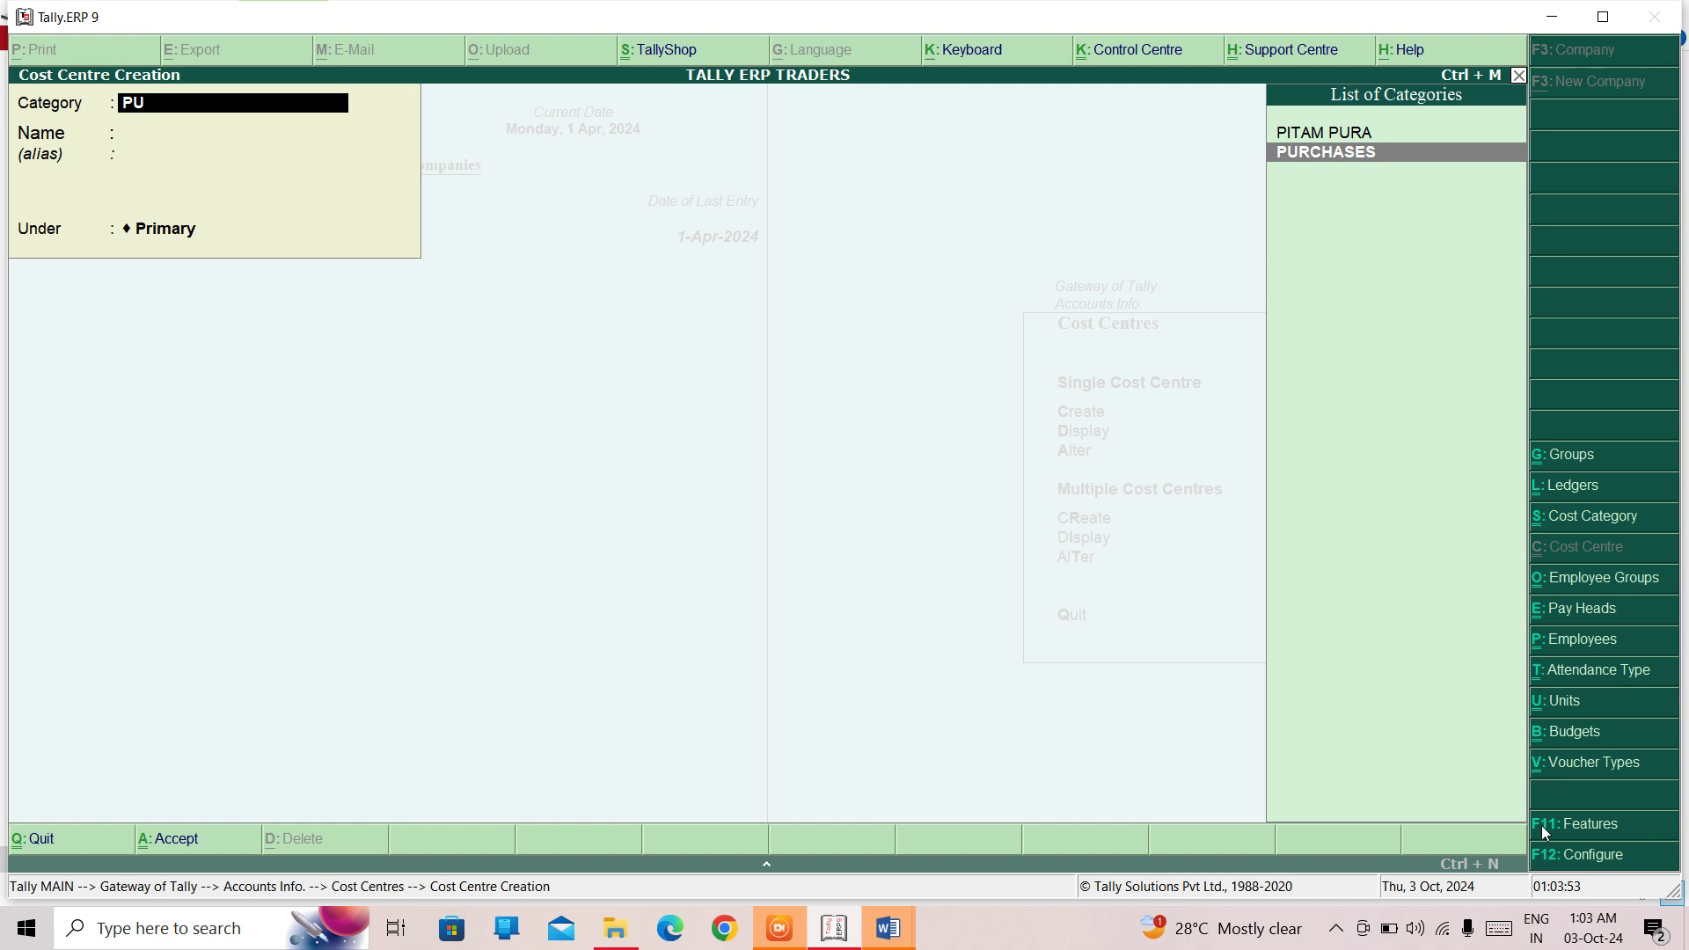
key(Return)
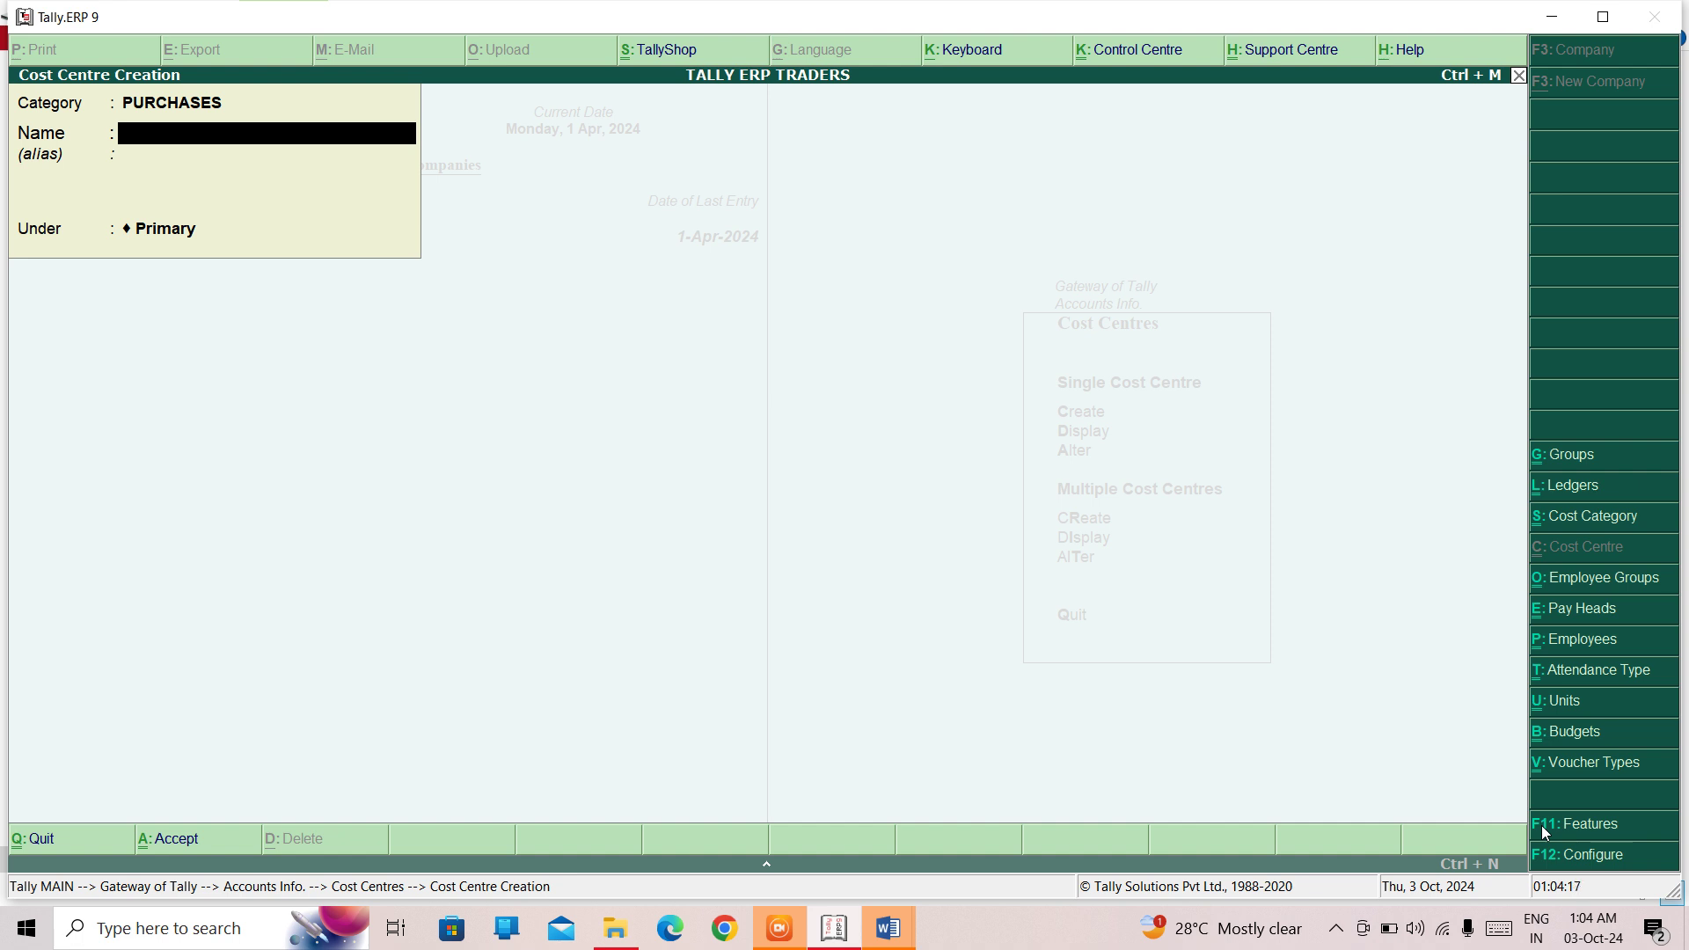
text(BRICKSS)
key(Return)
key(Return)
key(Return)
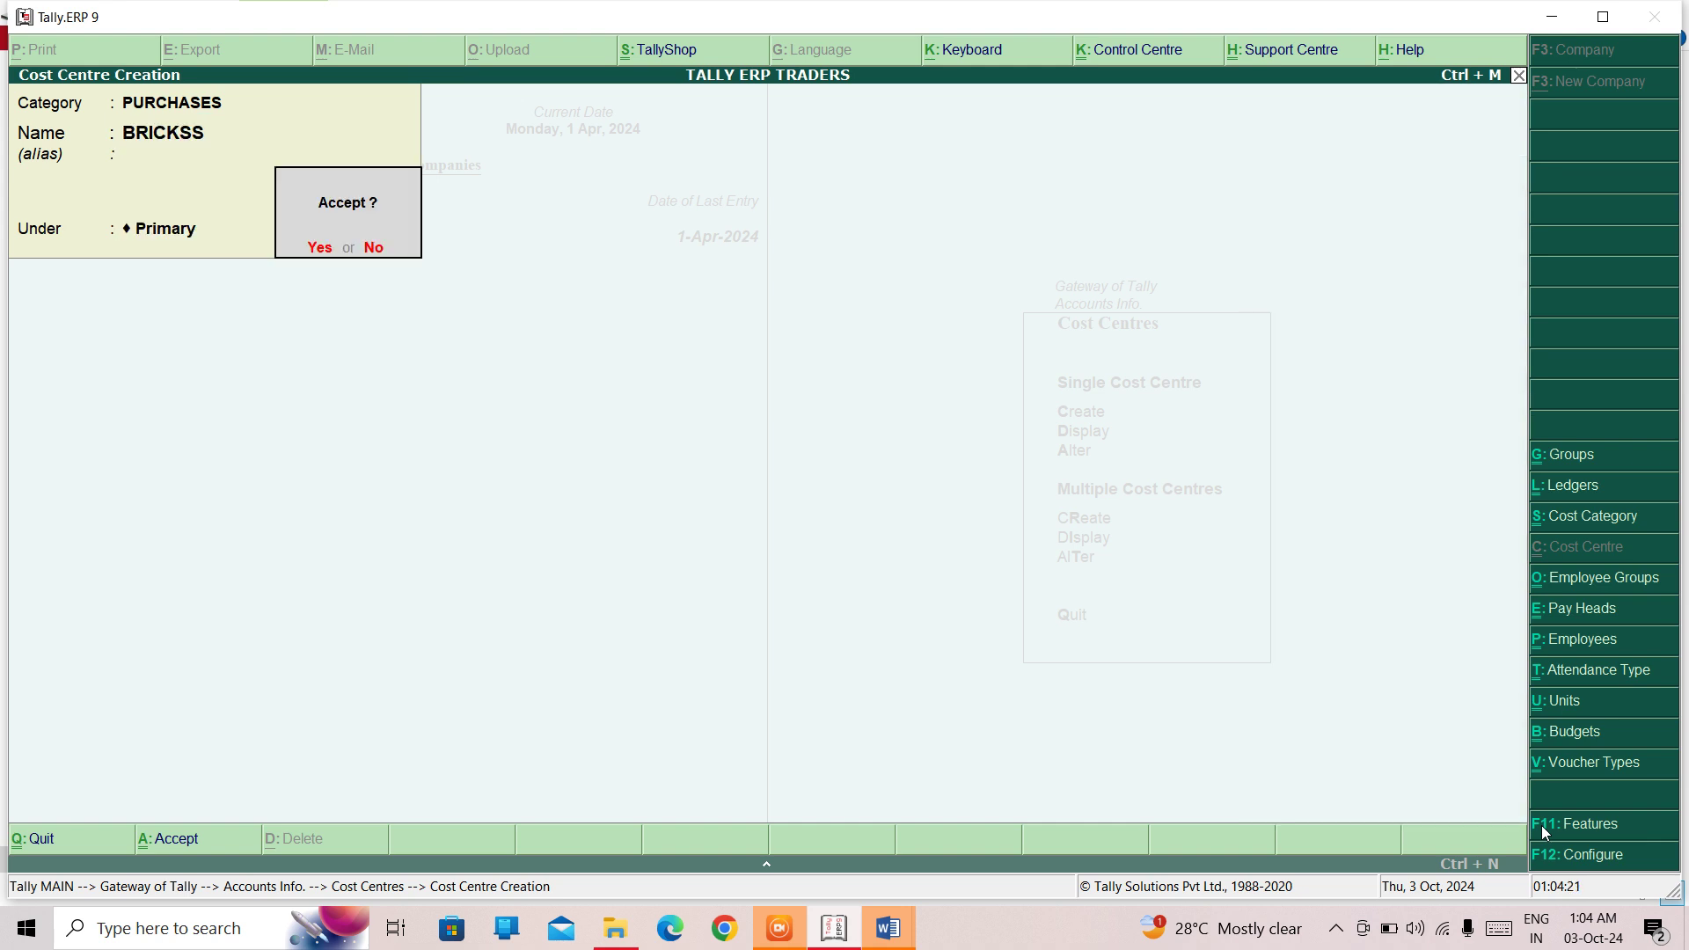
key(Return)
key(Escape)
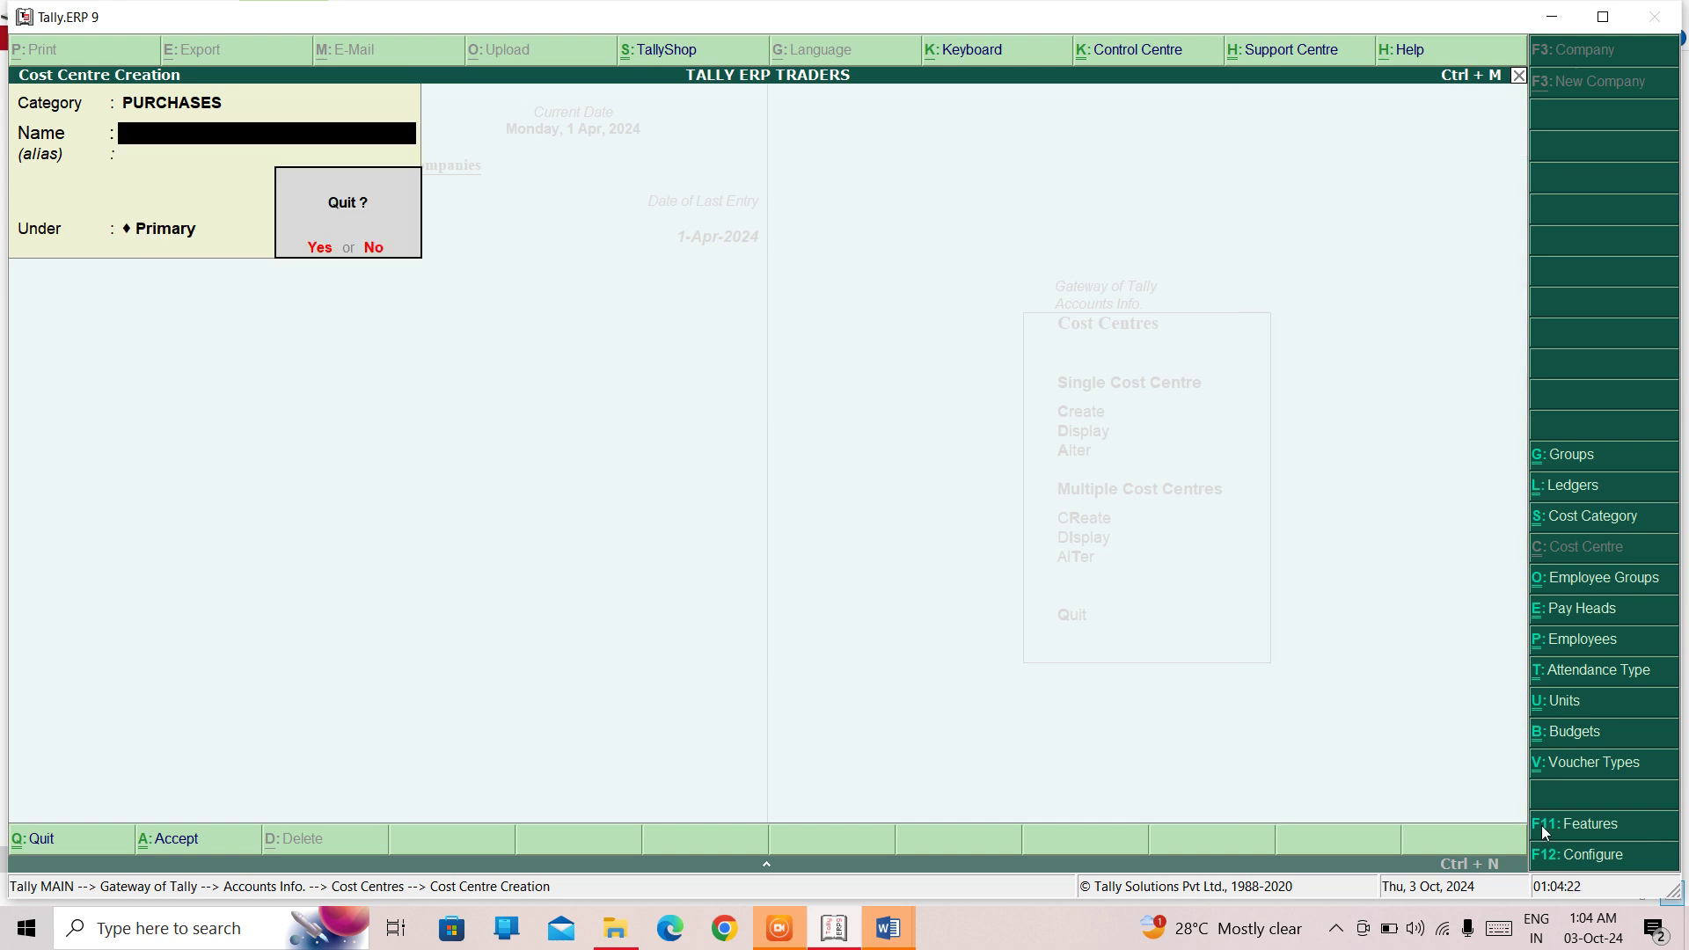
key(Return)
Display the list of single cost centres and check the entries with their categories around BRICKSS
key(Down)
key(Return)
key(Down)
key(Down)
key(Down)
key(Down)
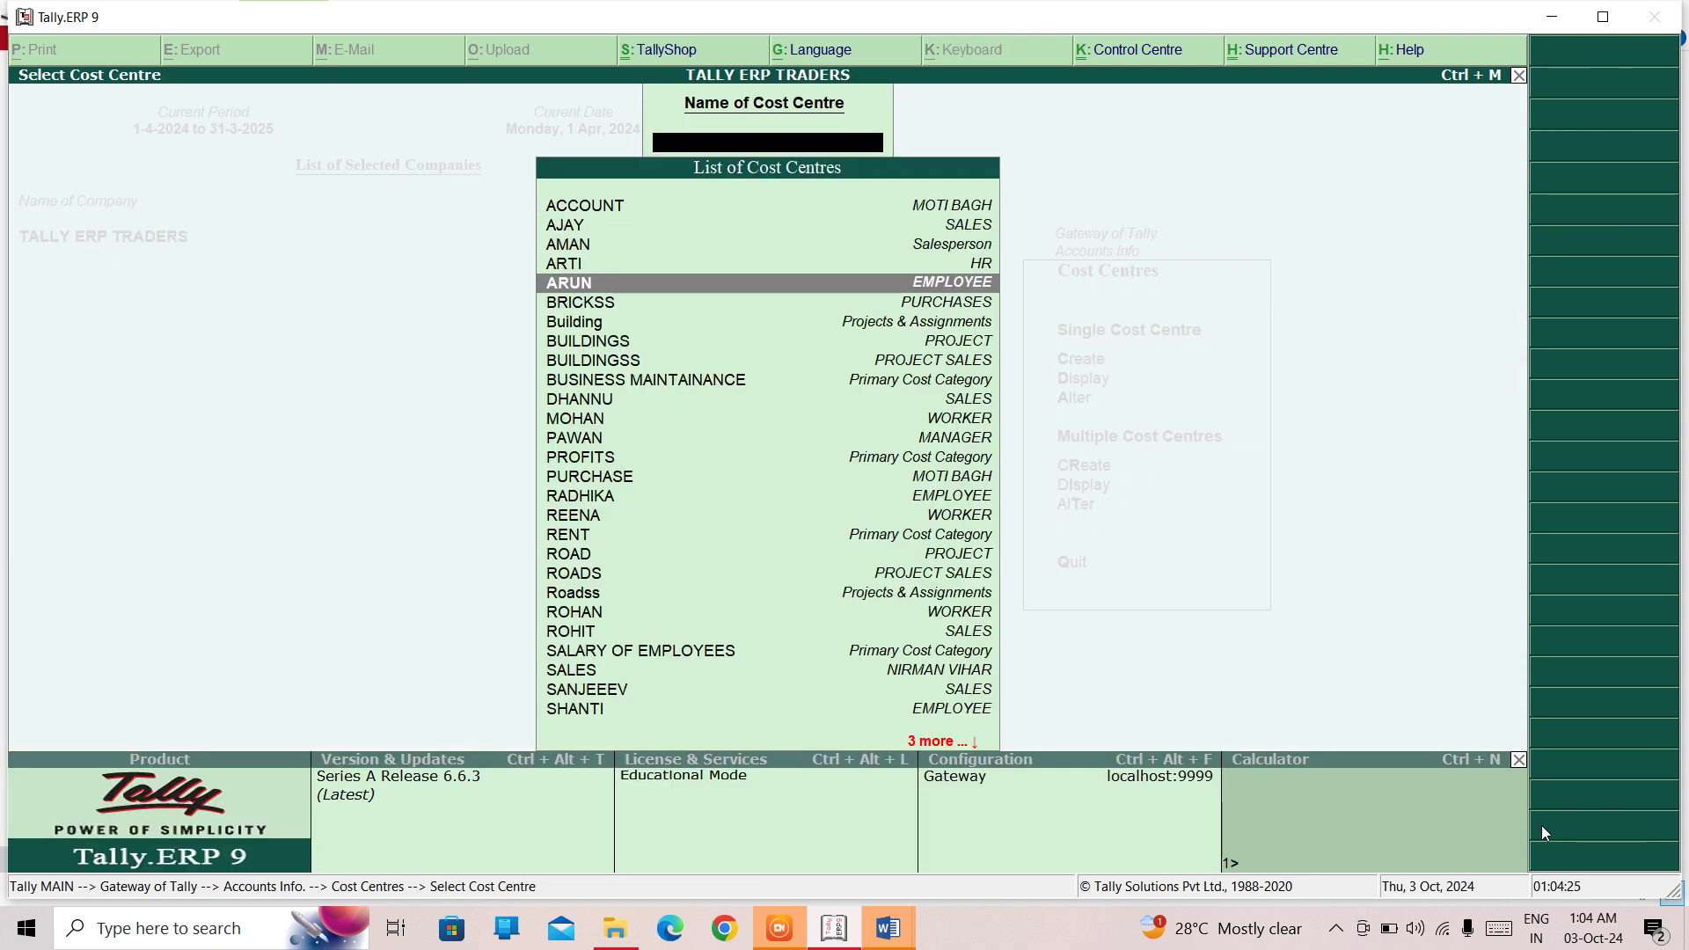
key(Down)
key(Down)
key(Down)
key(Down)
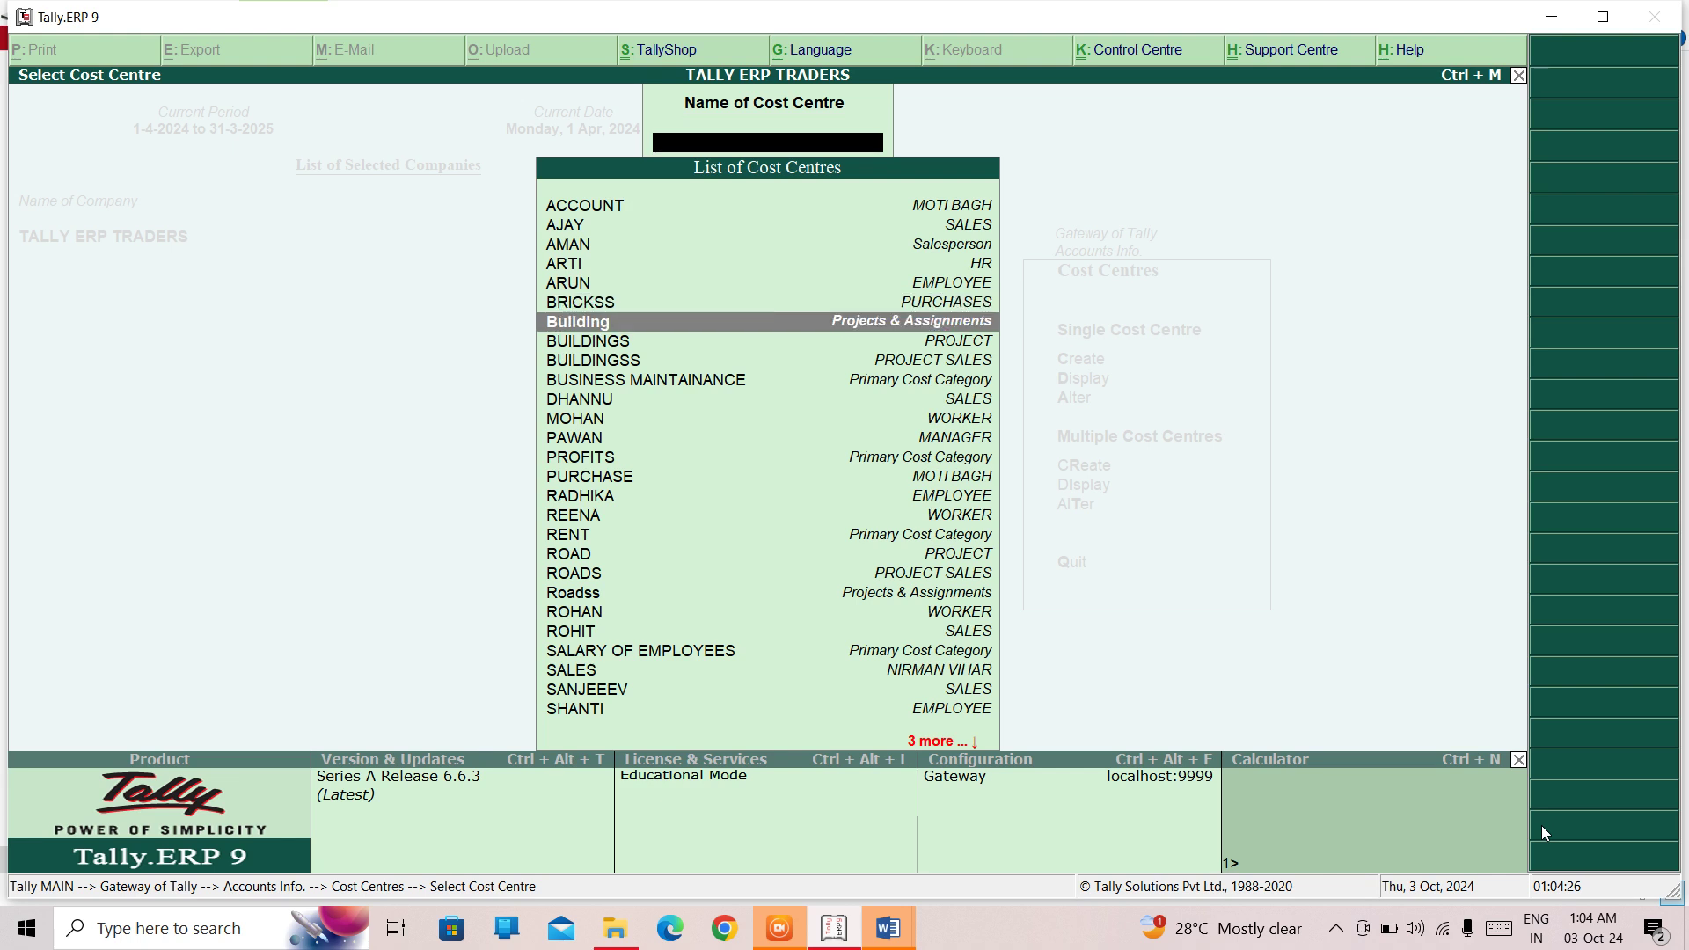
key(Up)
key(Down)
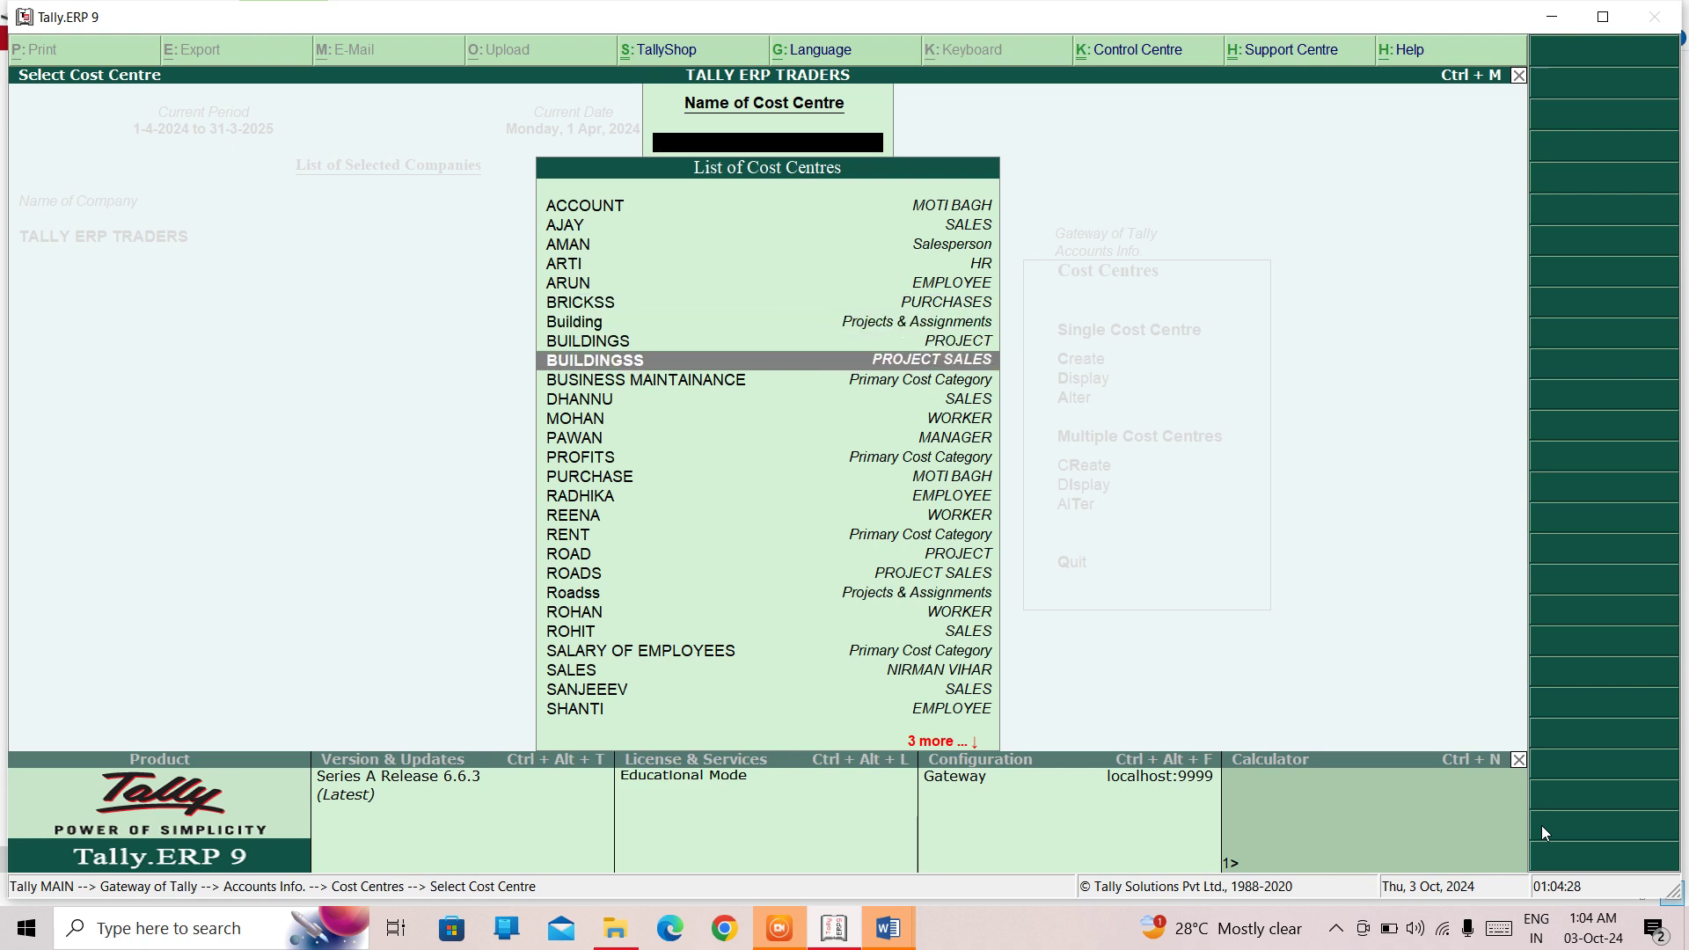
Examine the remaining cost centres and their categories through the end of the list, and close the list
key(Down)
key(Down)
key(Down)
key(Down)
key(Down)
key(Down)
key(Down)
key(Down)
key(Down)
key(Down)
key(Down)
key(Down)
key(Down)
key(Down)
key(Down)
key(Down)
key(Down)
key(Down)
key(Down)
key(Down)
key(Down)
key(Up)
key(Up)
key(Up)
key(Up)
key(Up)
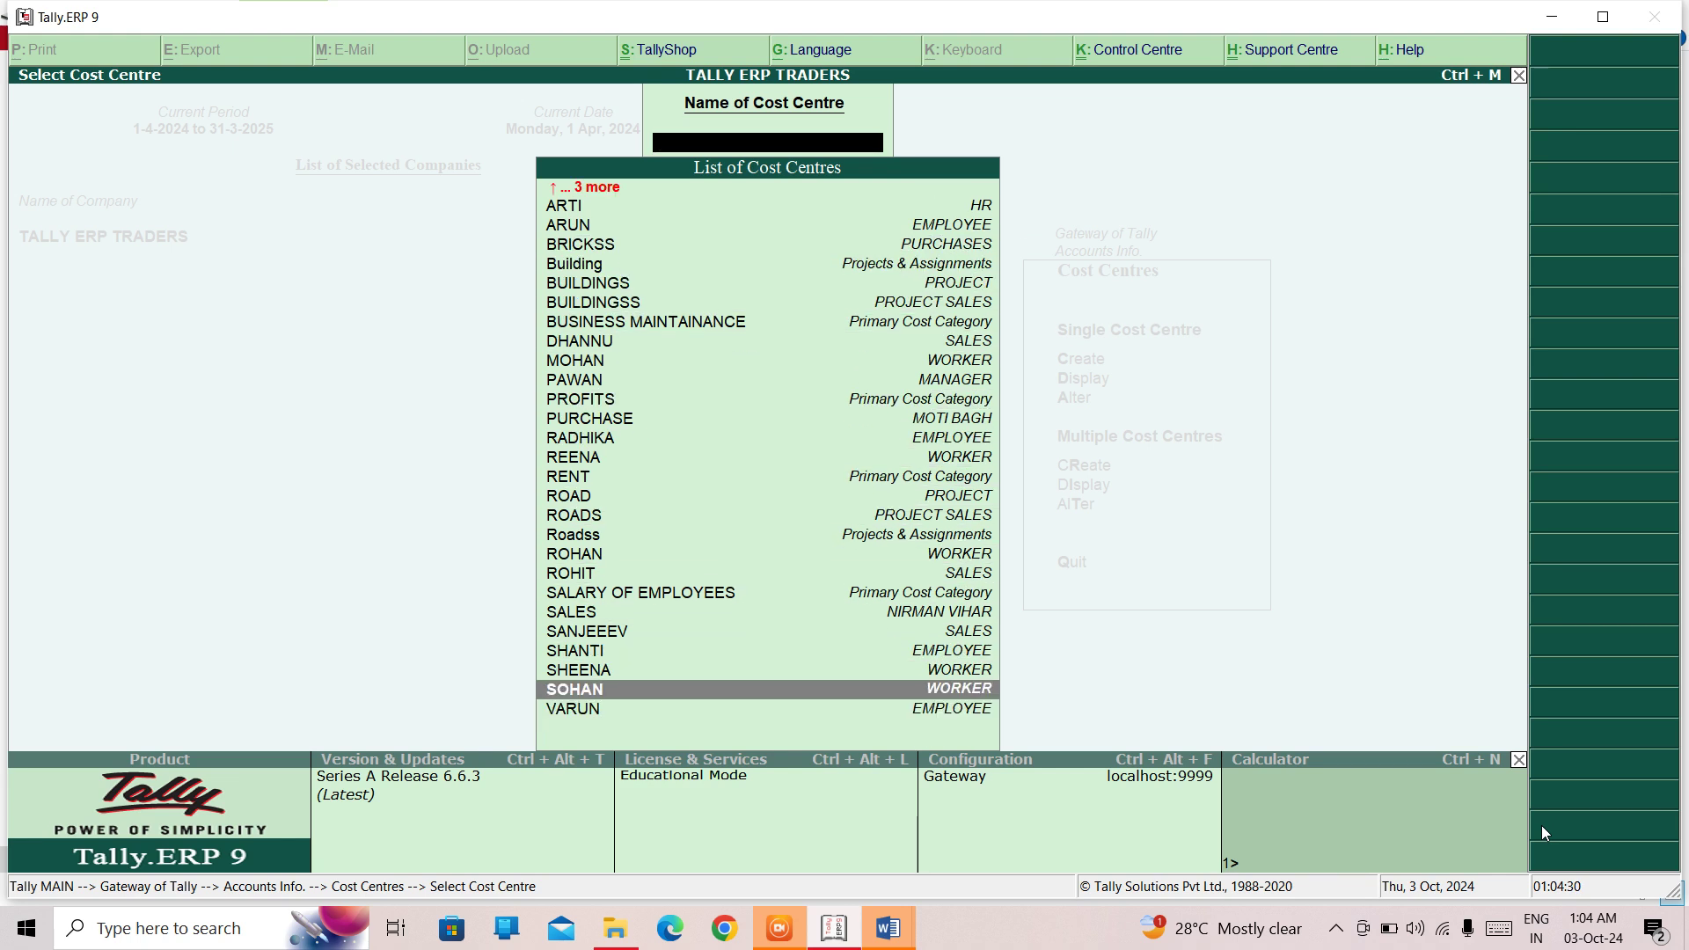
key(Up)
key(Escape)
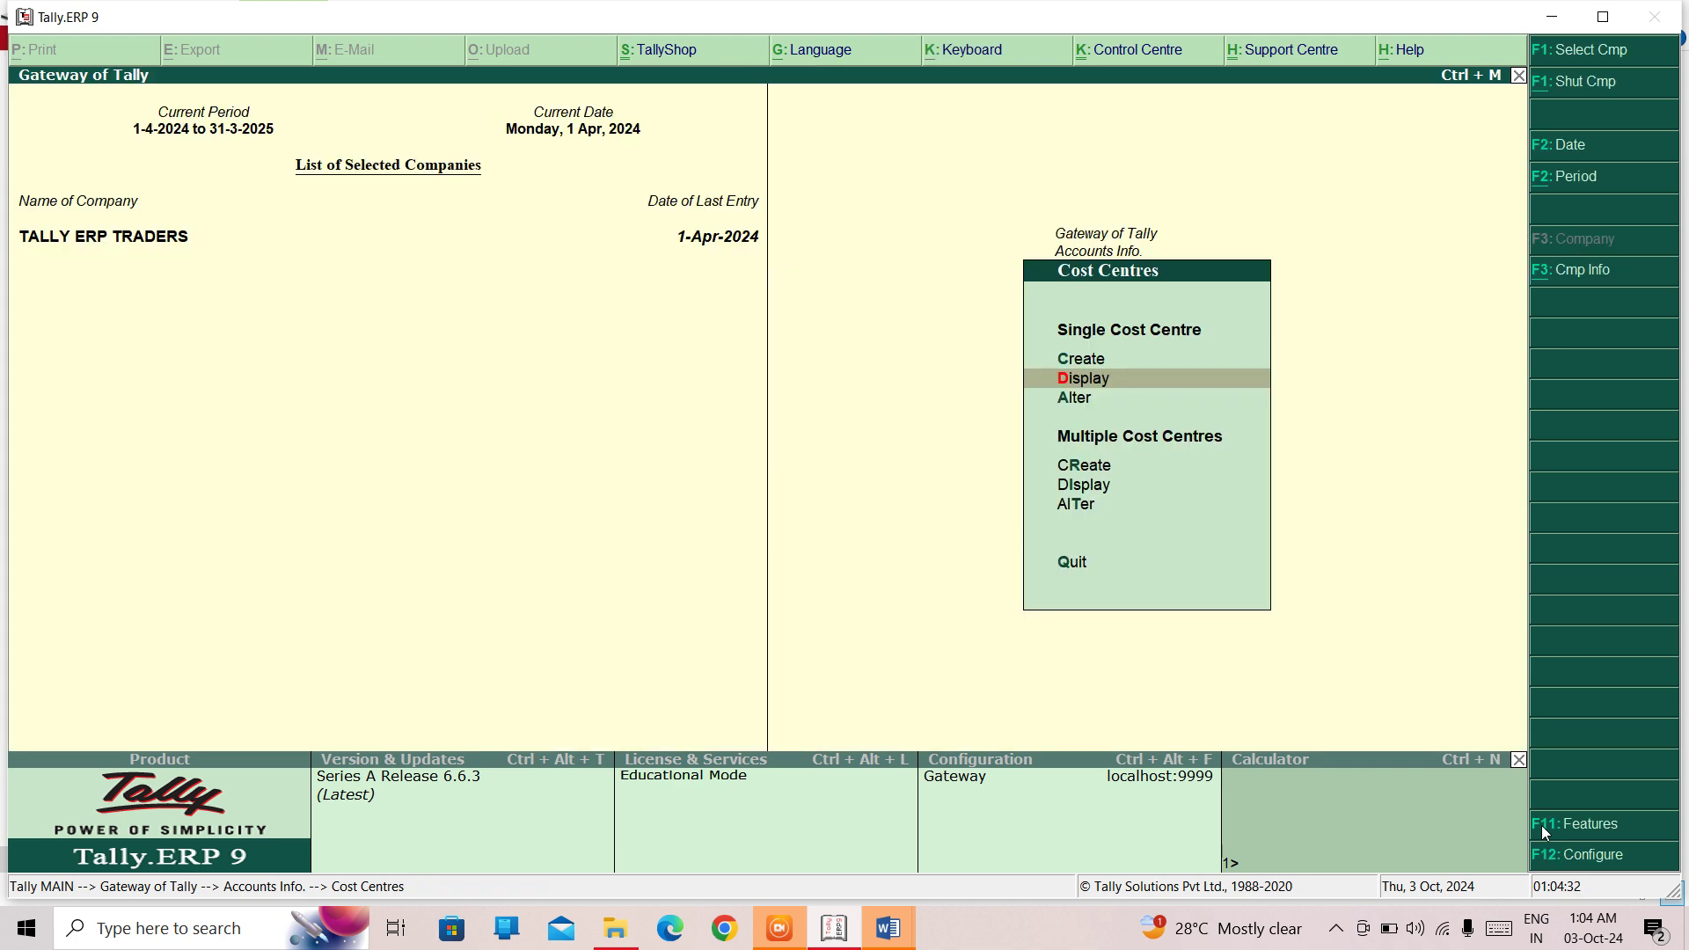
Start a new budget named COST CENTRE BUDGET under Primary, with its period starting on 1-4-24
key(Escape)
key(Down)
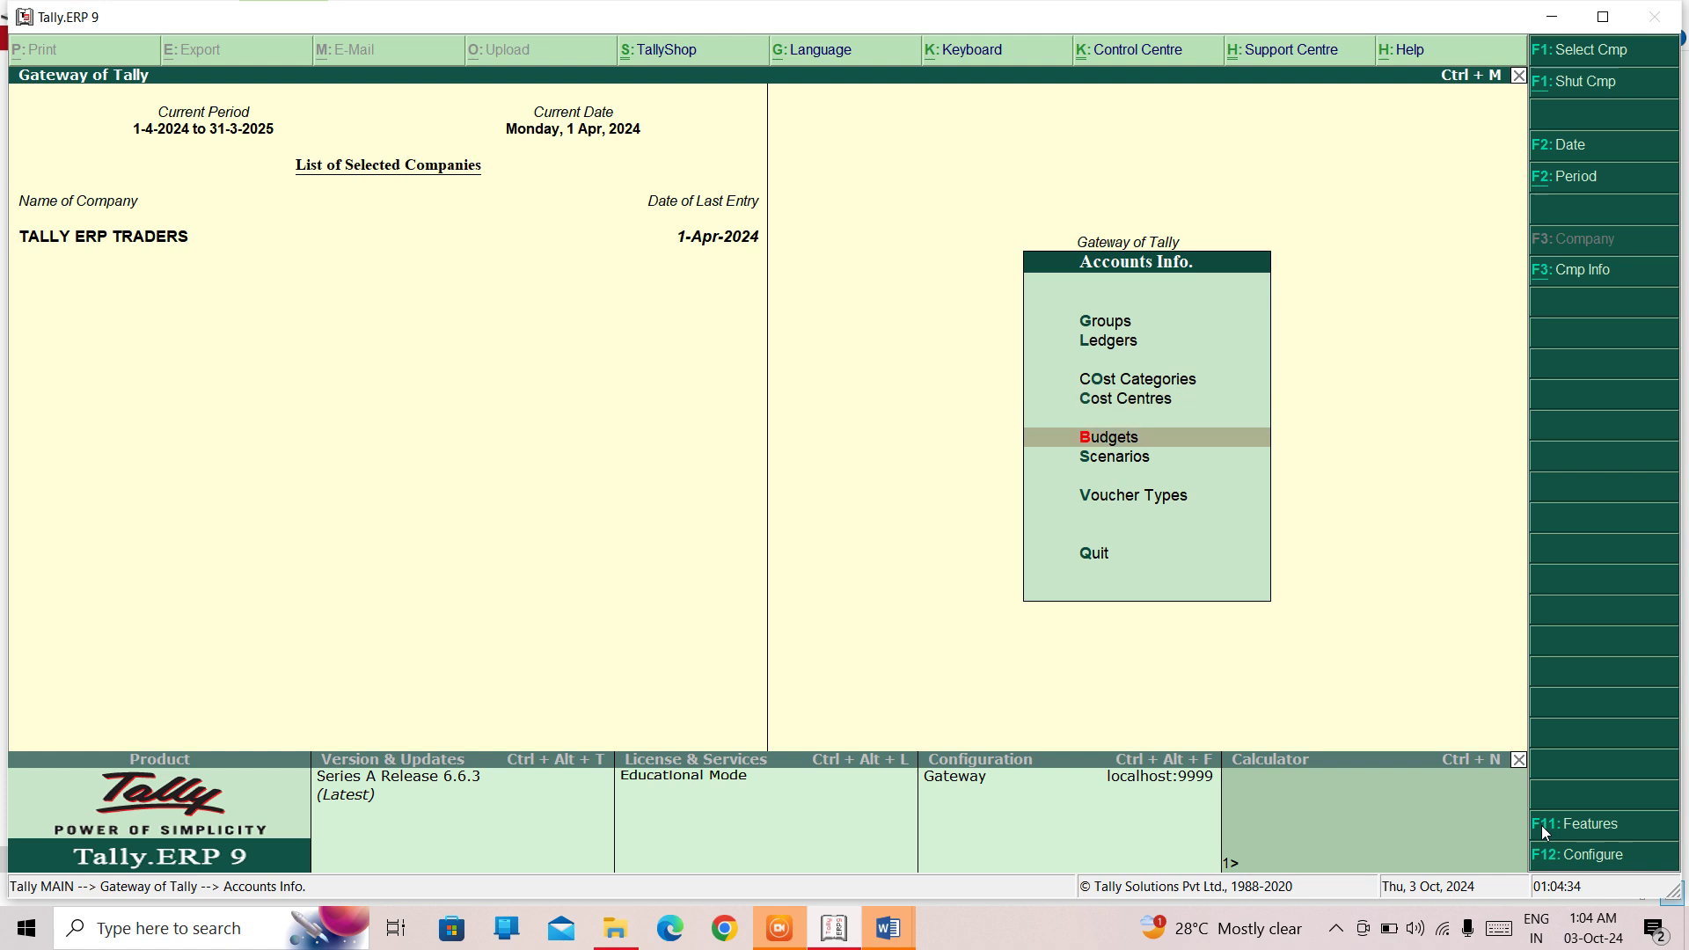
key(Return)
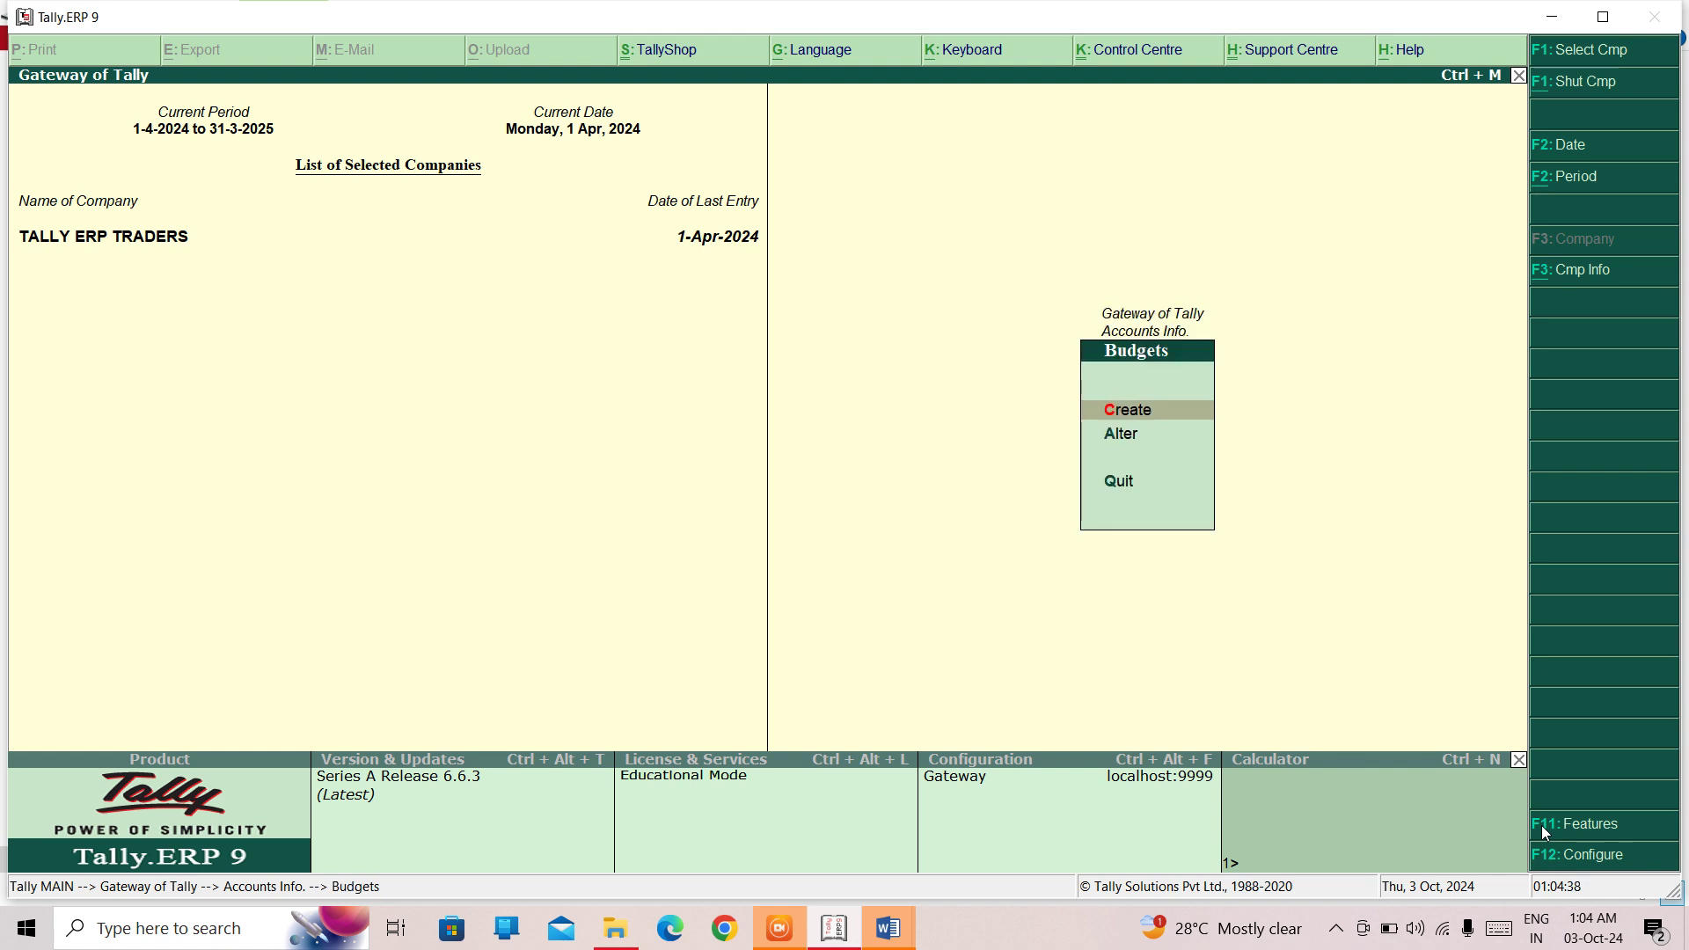
key(Return)
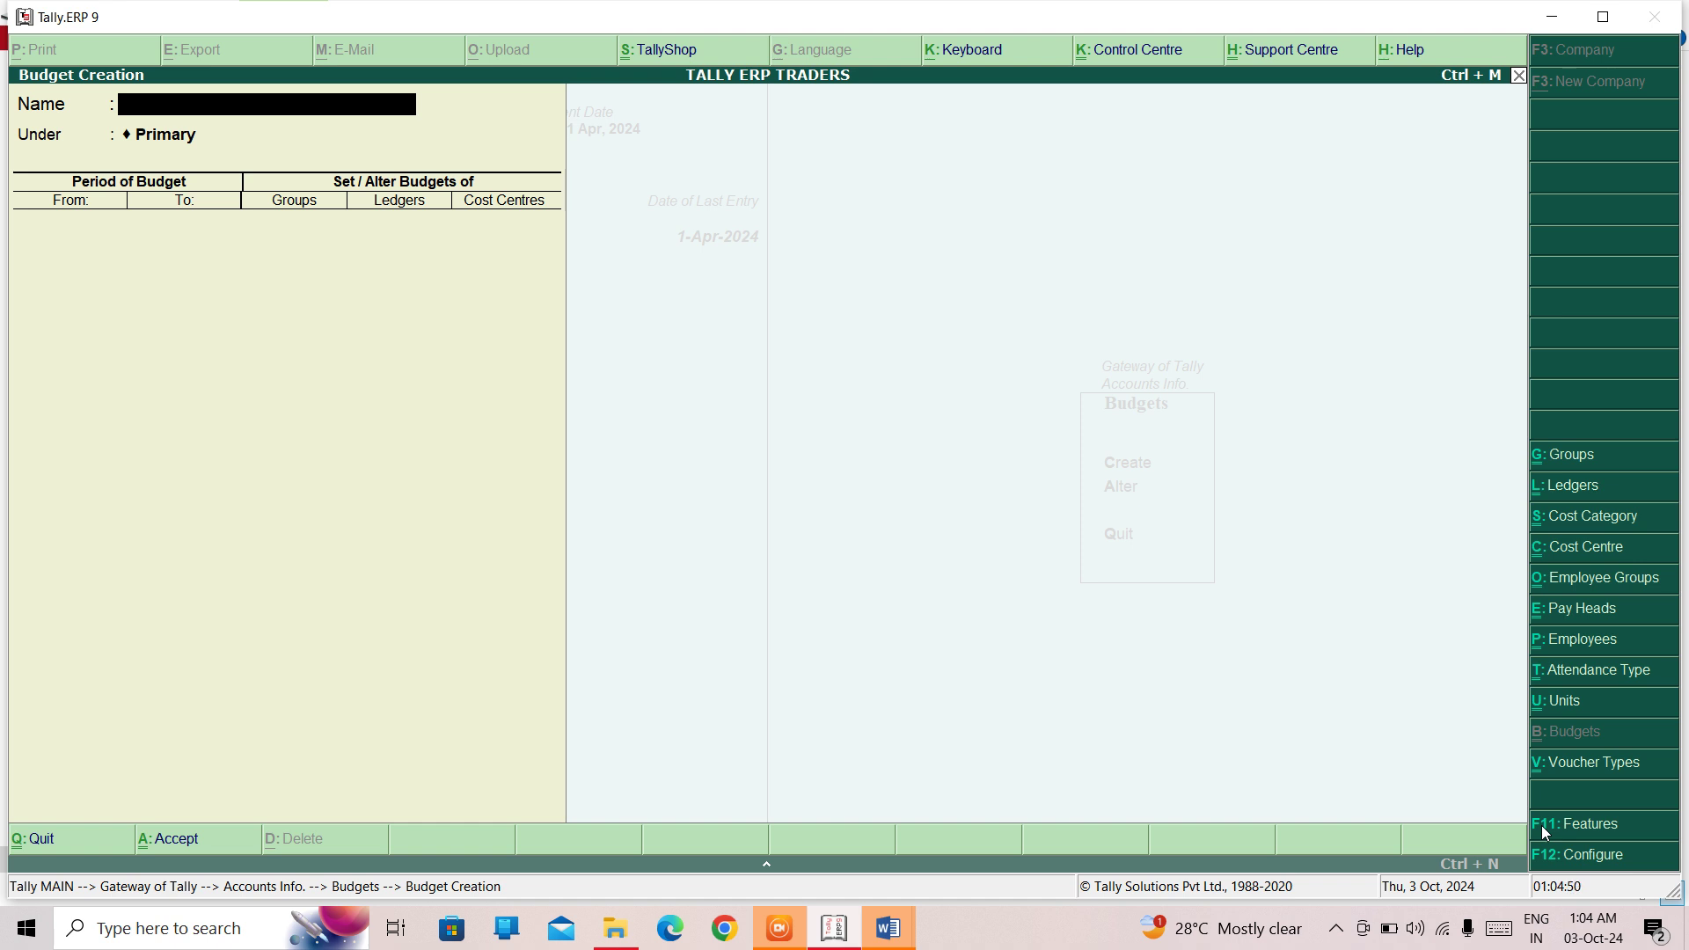
text(COST CENTRE BUDGET)
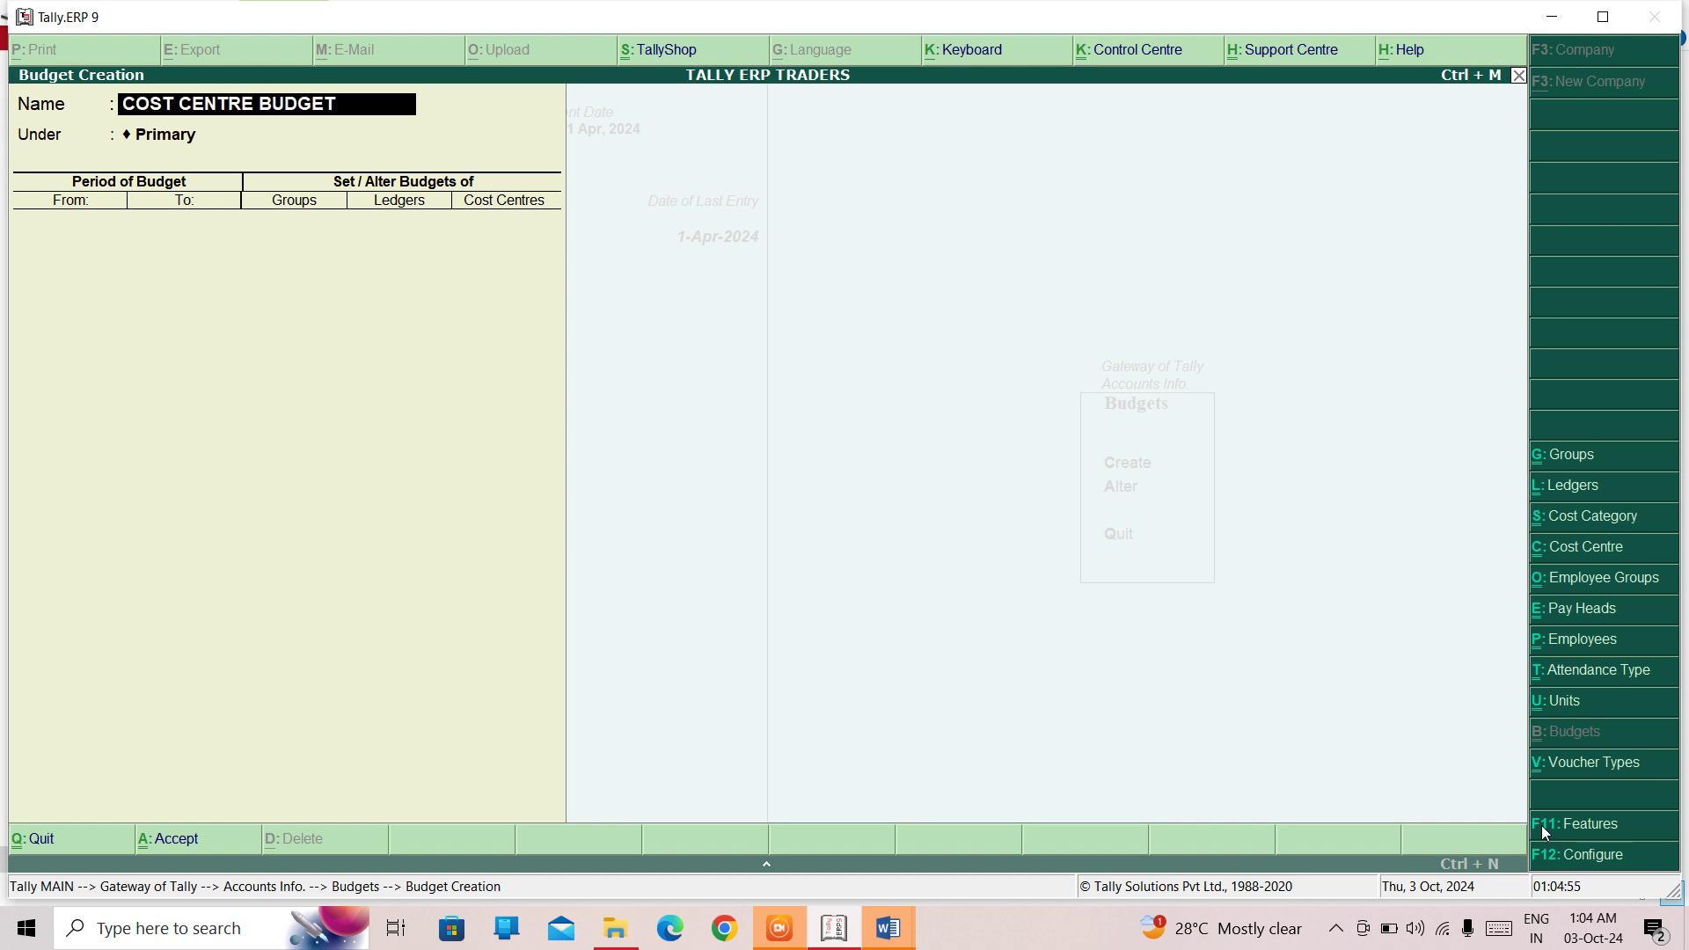
key(Return)
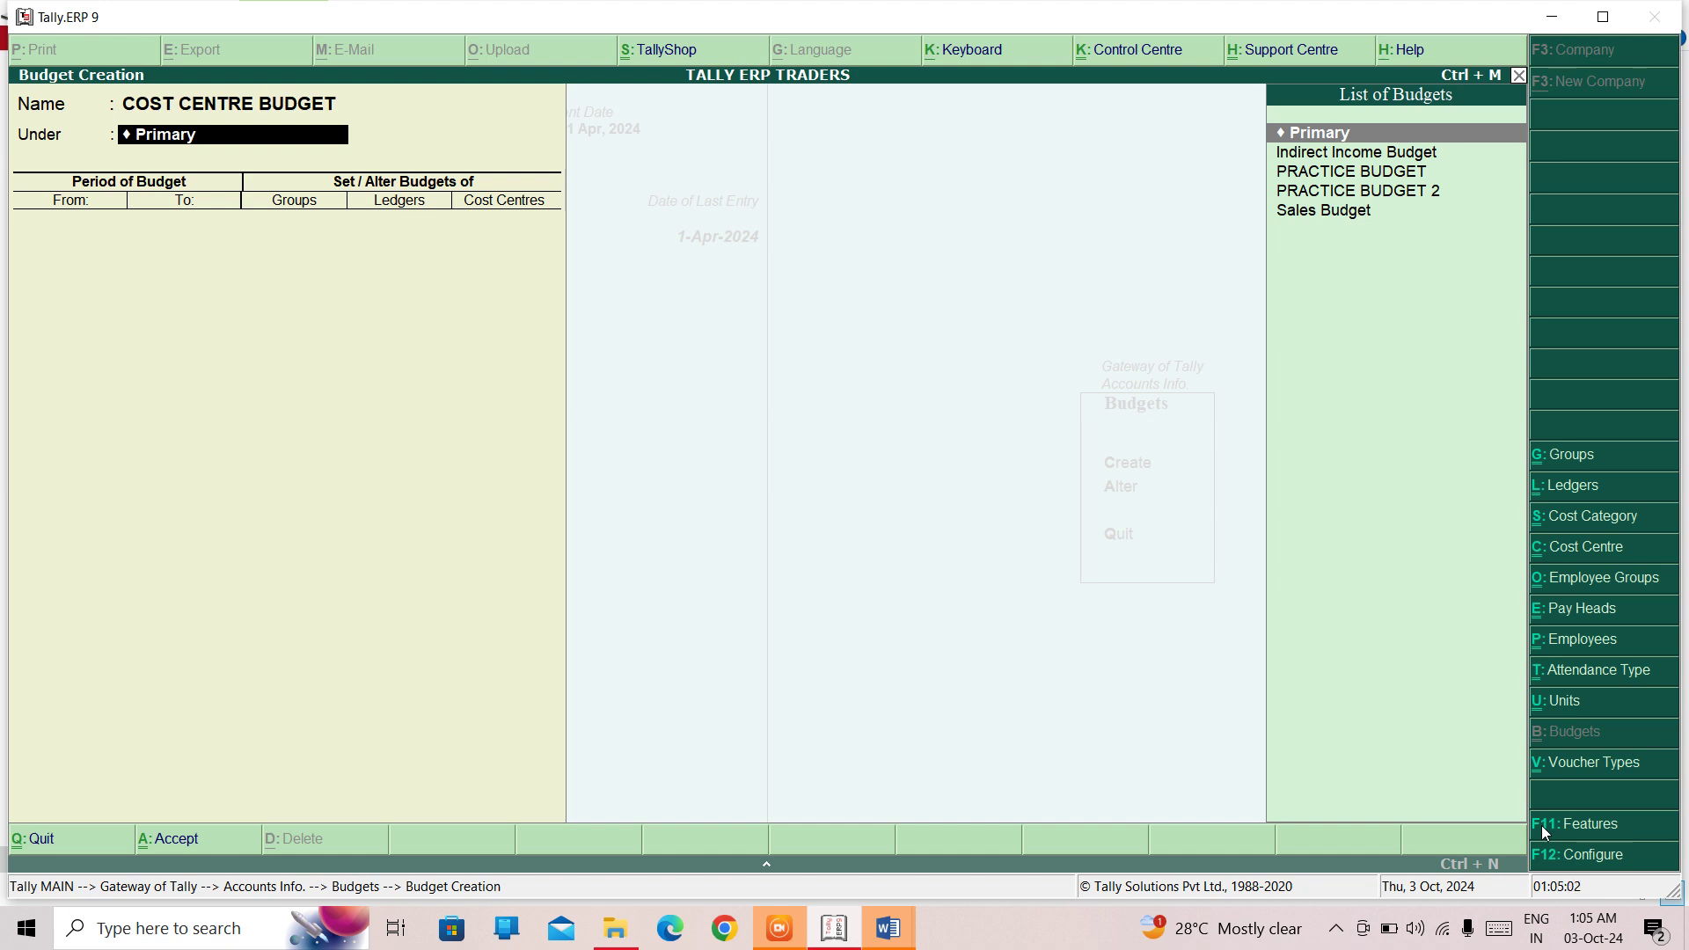
key(Down)
key(Down)
key(Down)
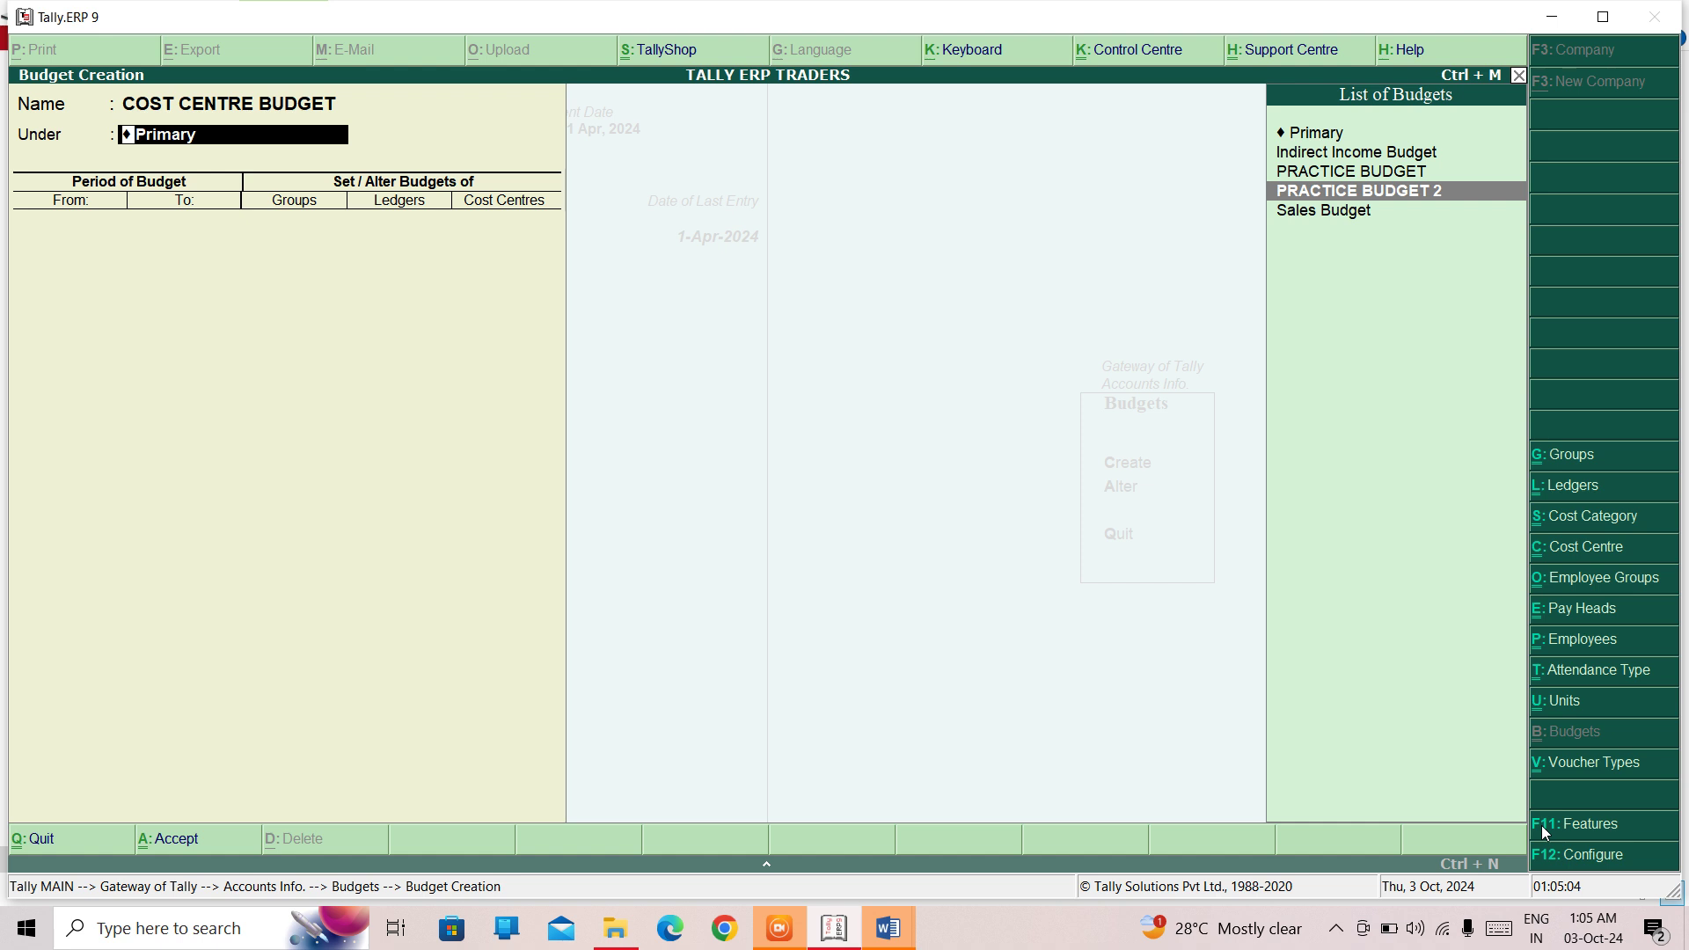
key(Up)
key(Up)
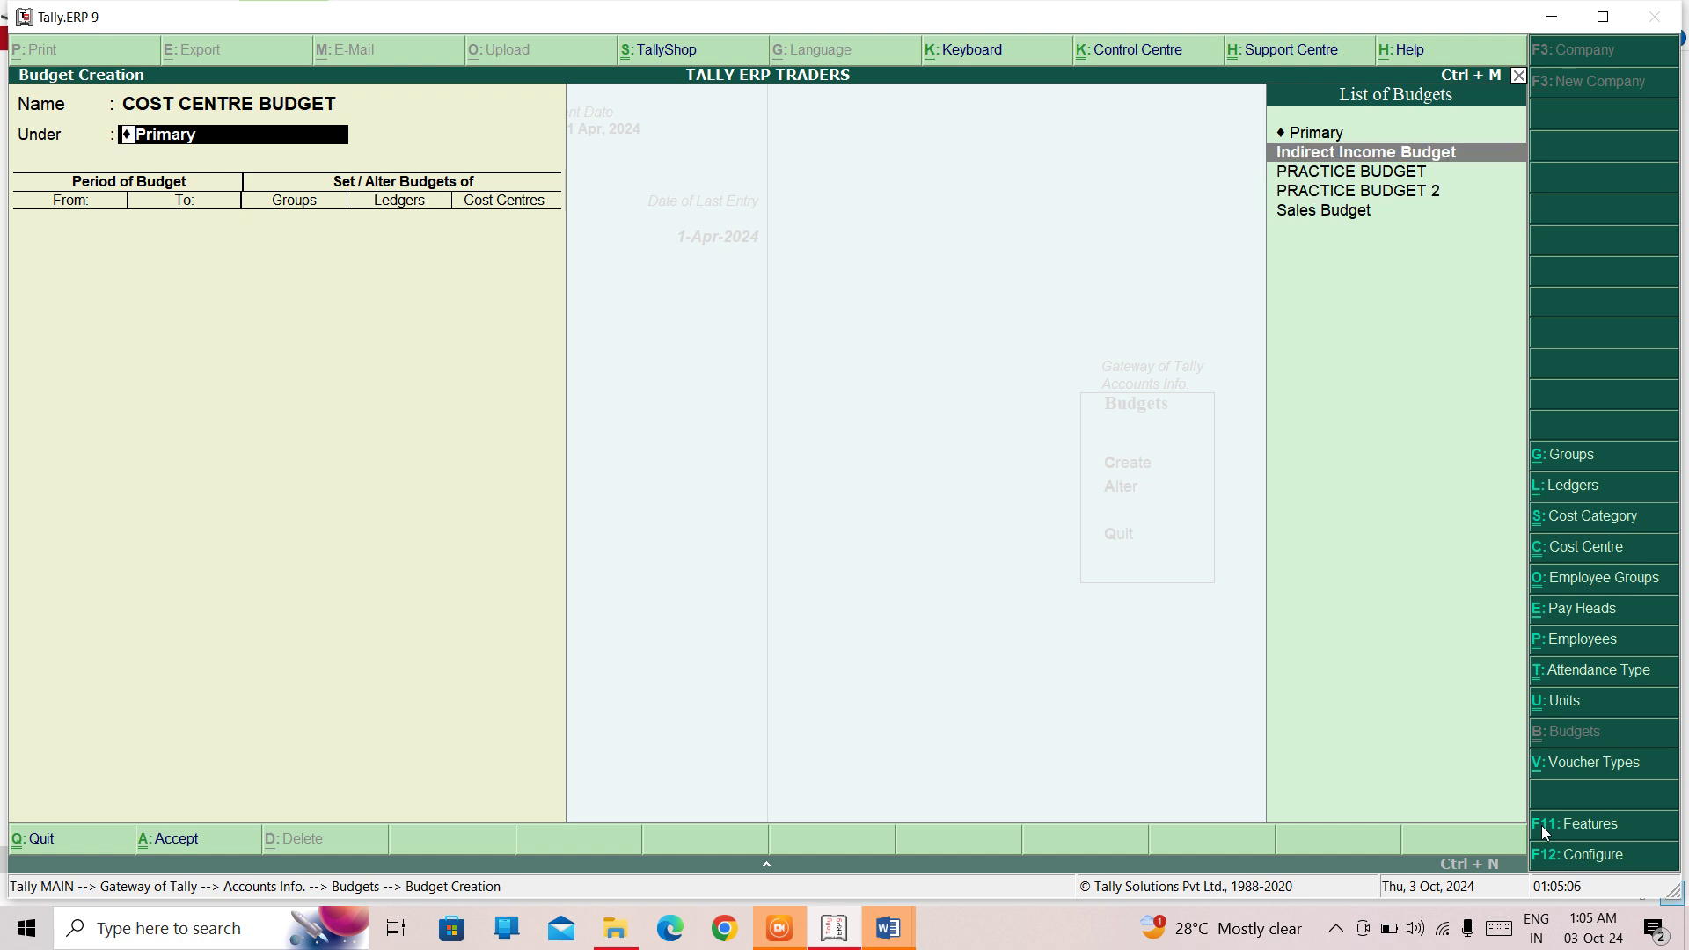
key(Up)
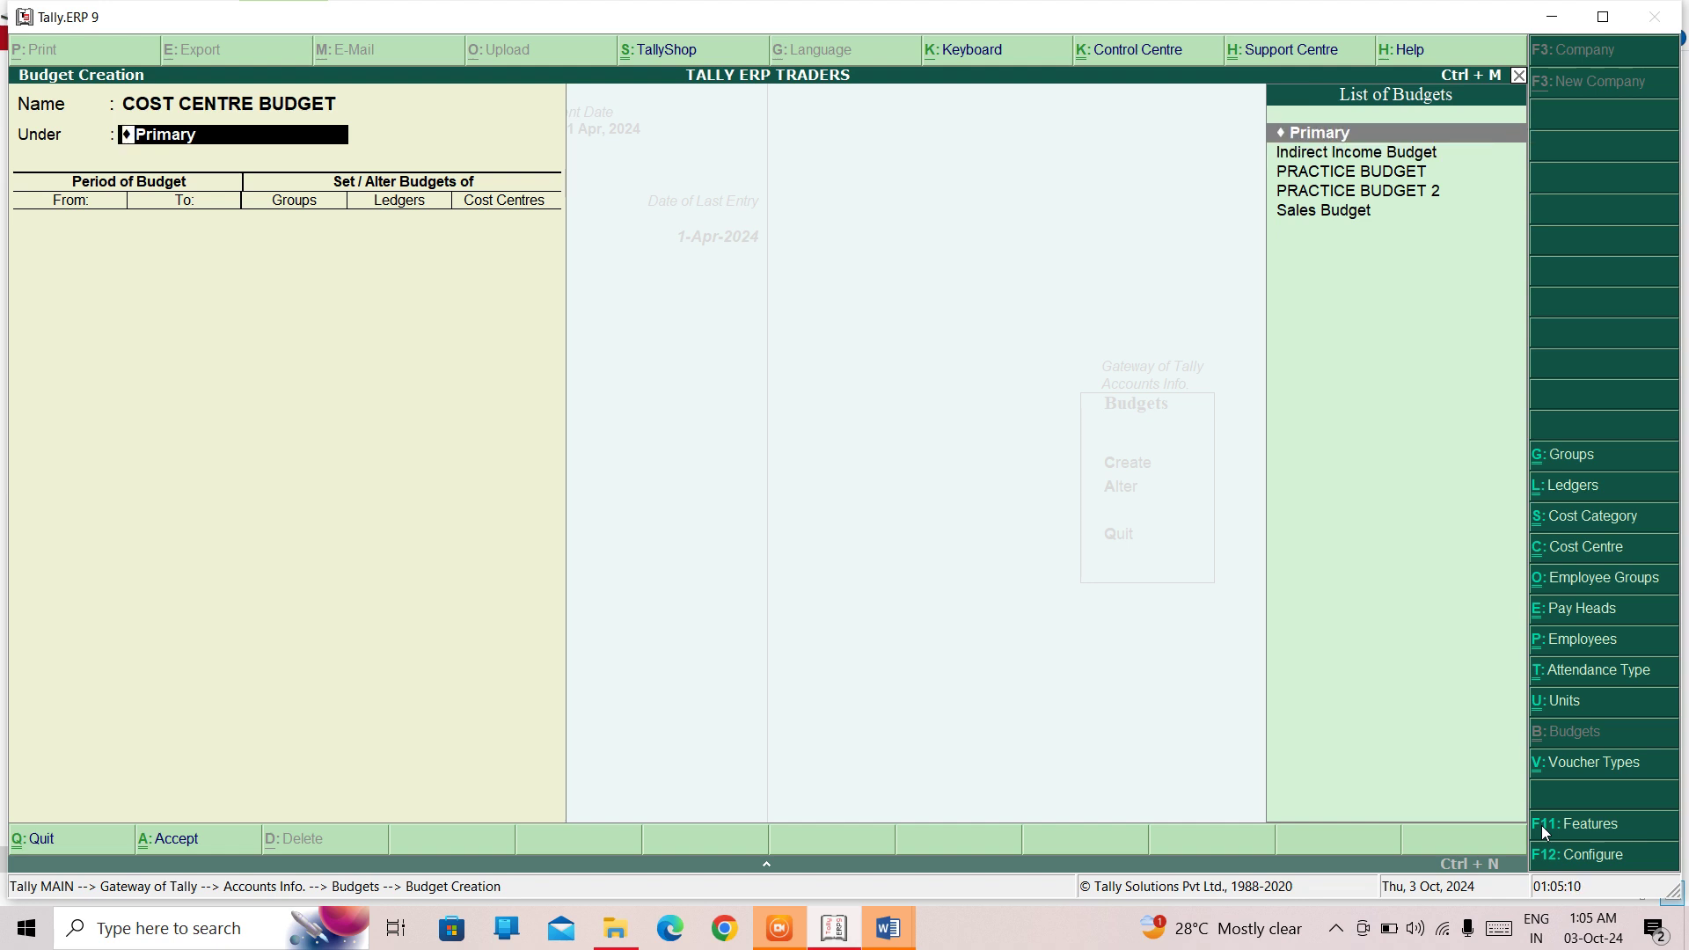
key(Return)
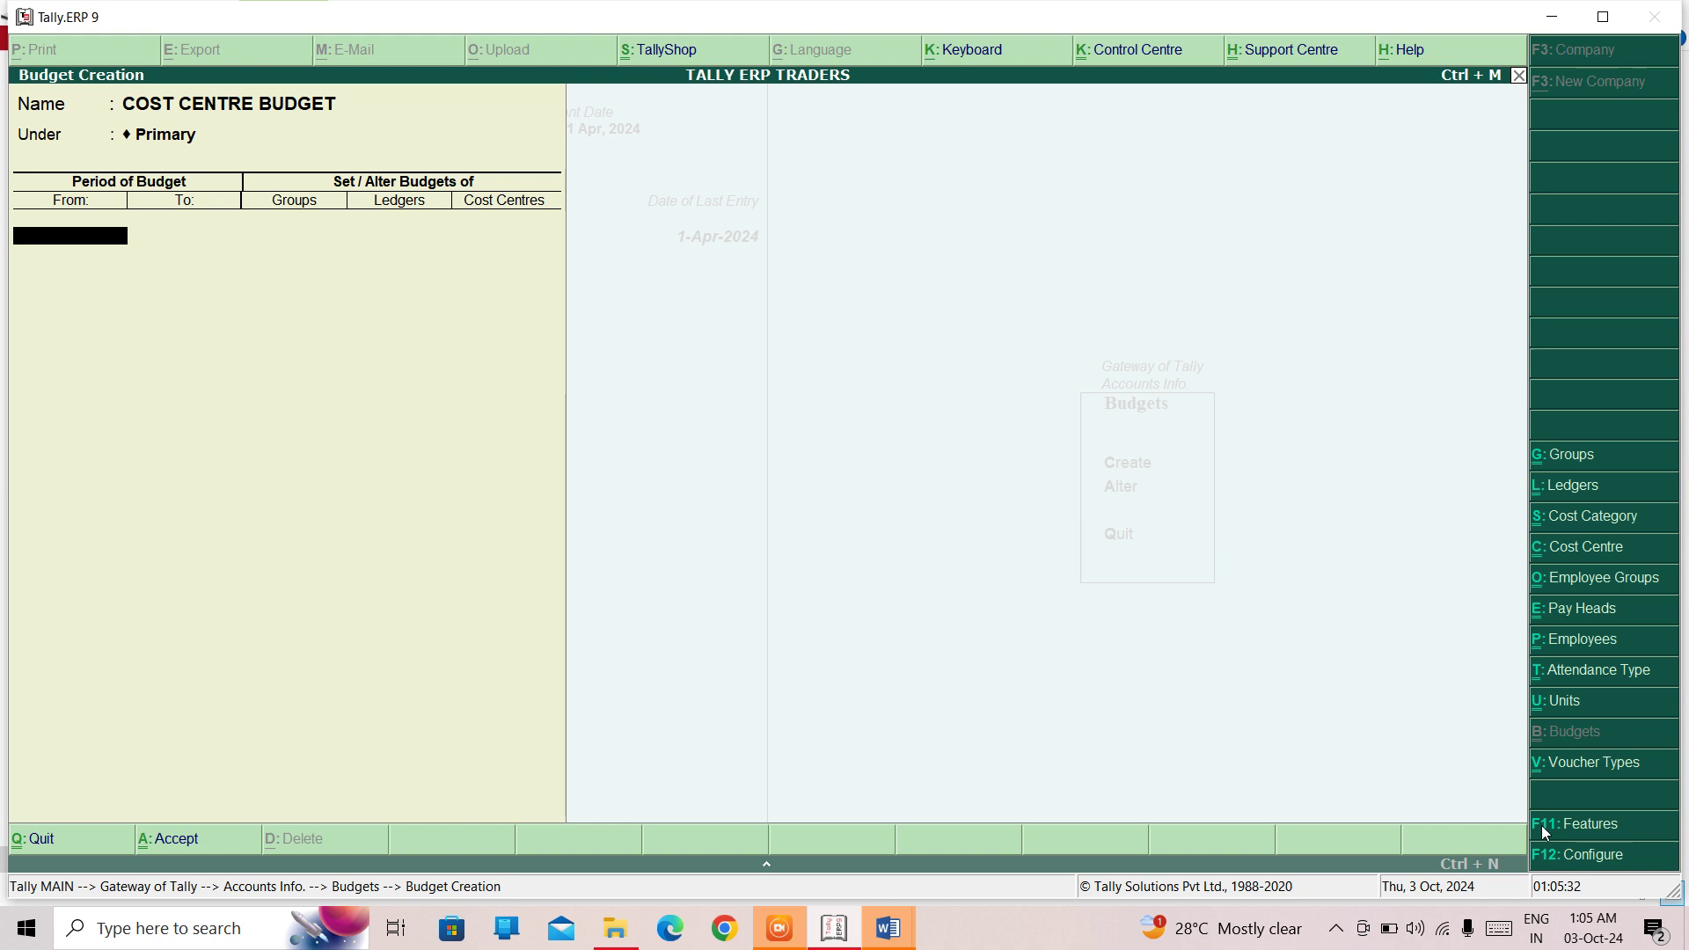
text(1-4-24)
key(Return)
text(3)
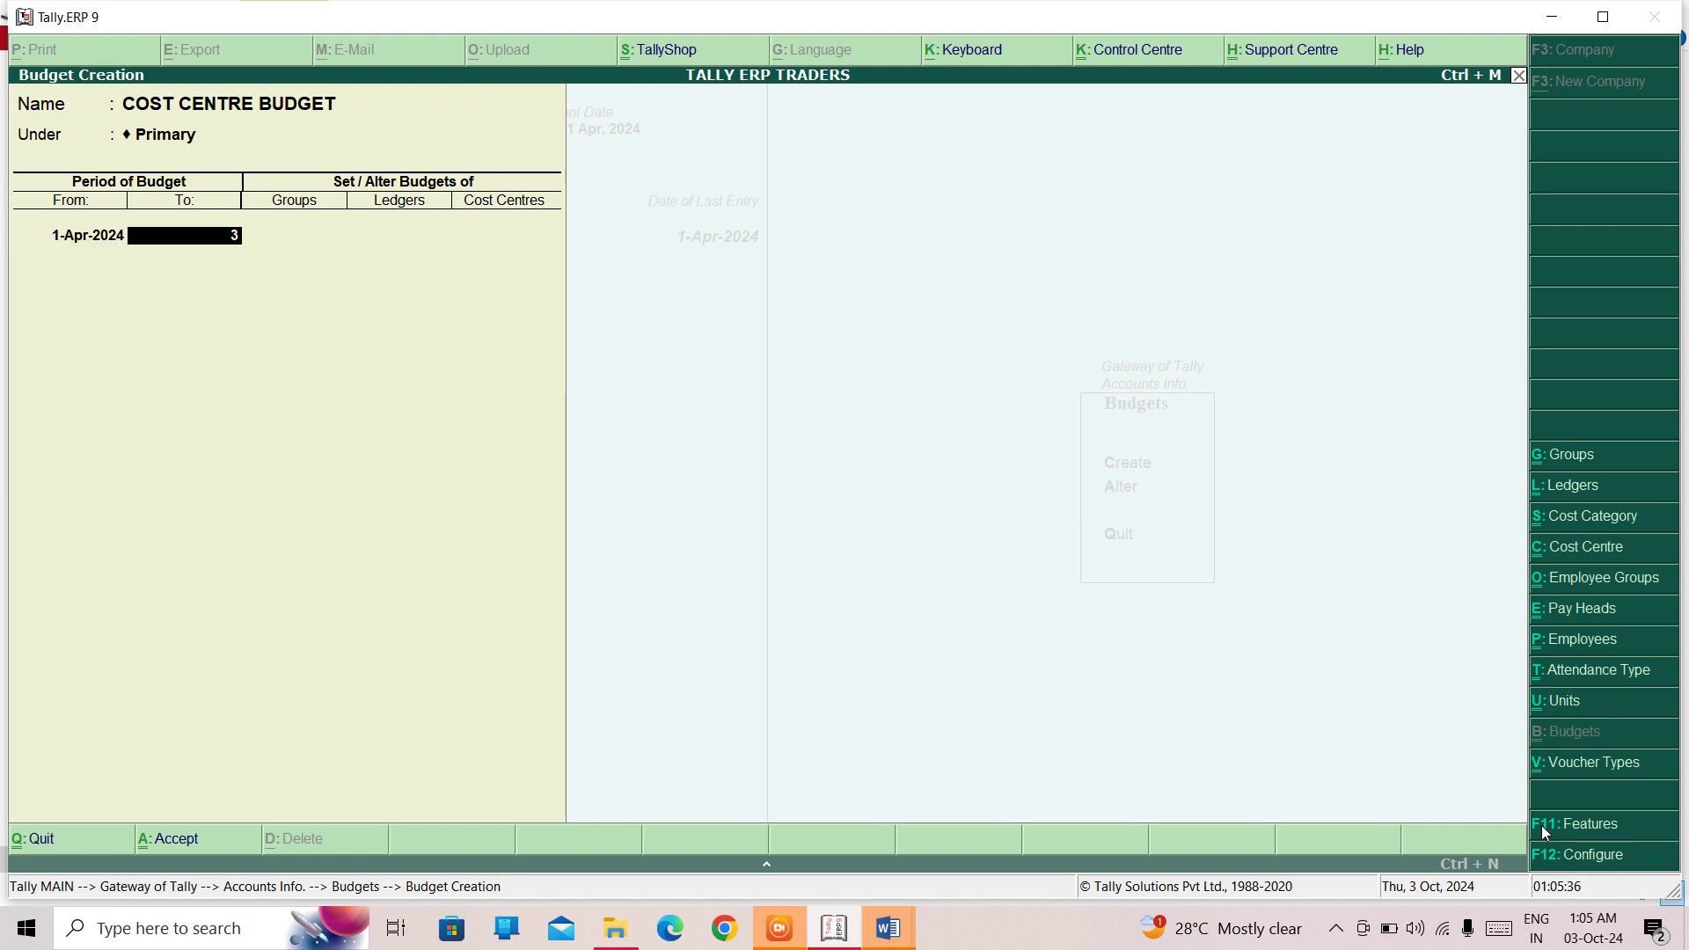
text(1-4-24)
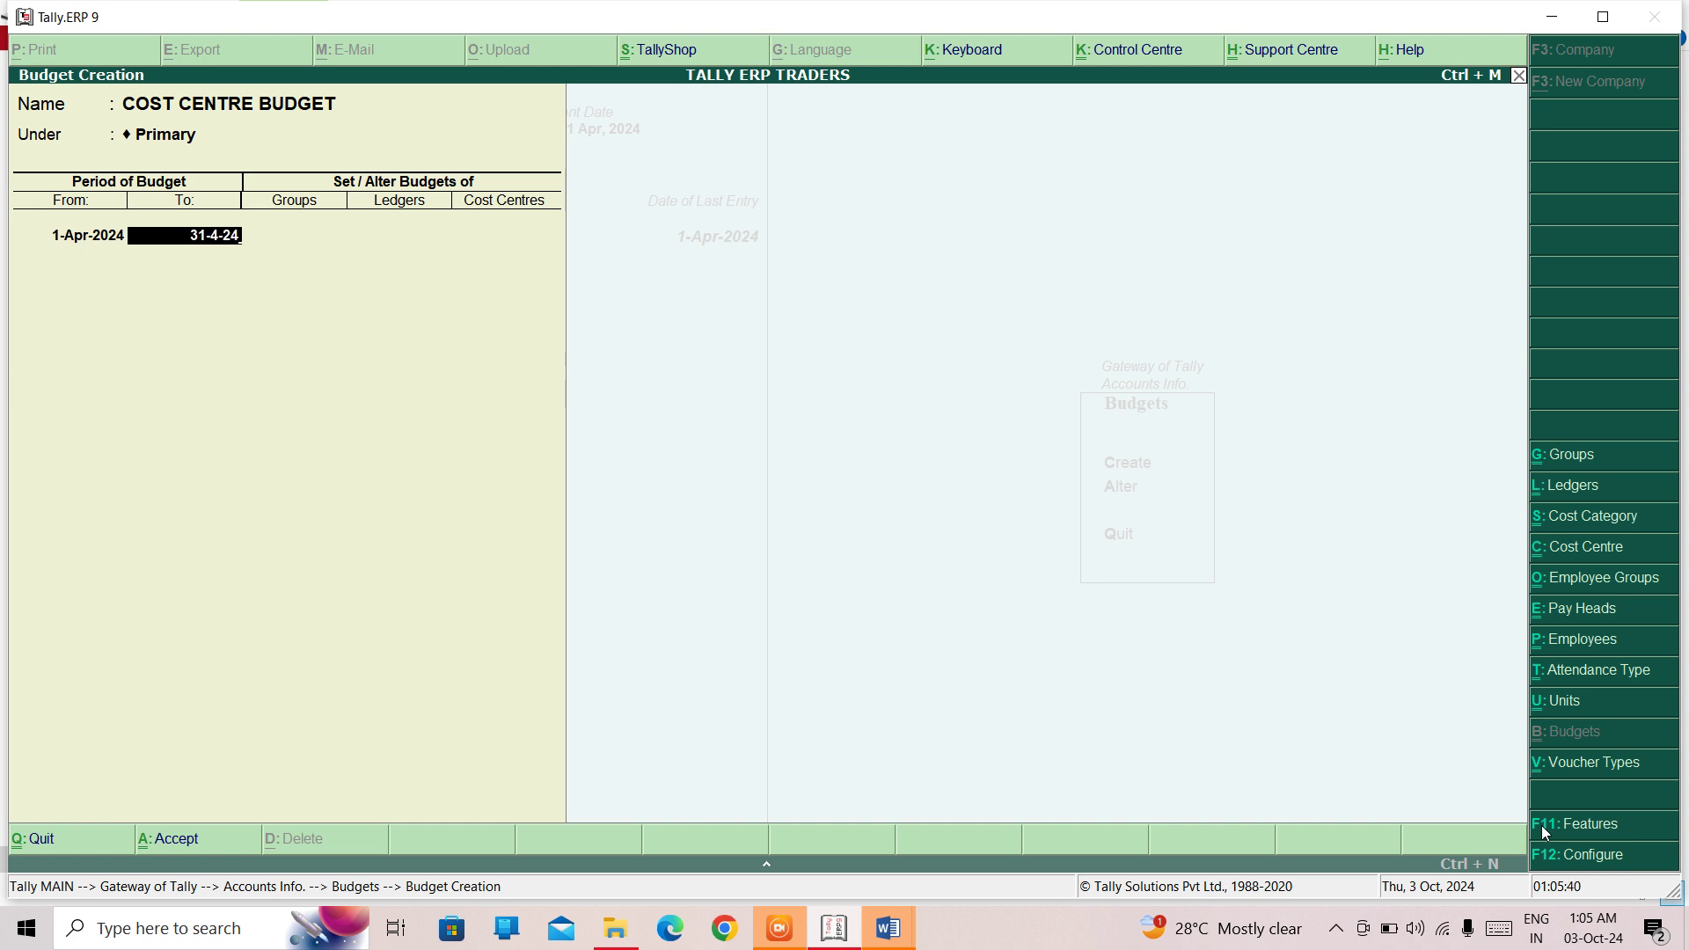
key(BackSpace)
key(BackSpace)
key(BackSpace)
key(BackSpace)
key(BackSpace)
key(BackSpace)
text(7-4-24)
key(BackSpace)
key(BackSpace)
key(BackSpace)
key(BackSpace)
key(BackSpace)
key(BackSpace)
Set the end date of the budget period to 1-5-24
text(1-)
text(5)
text(-24)
key(Return)
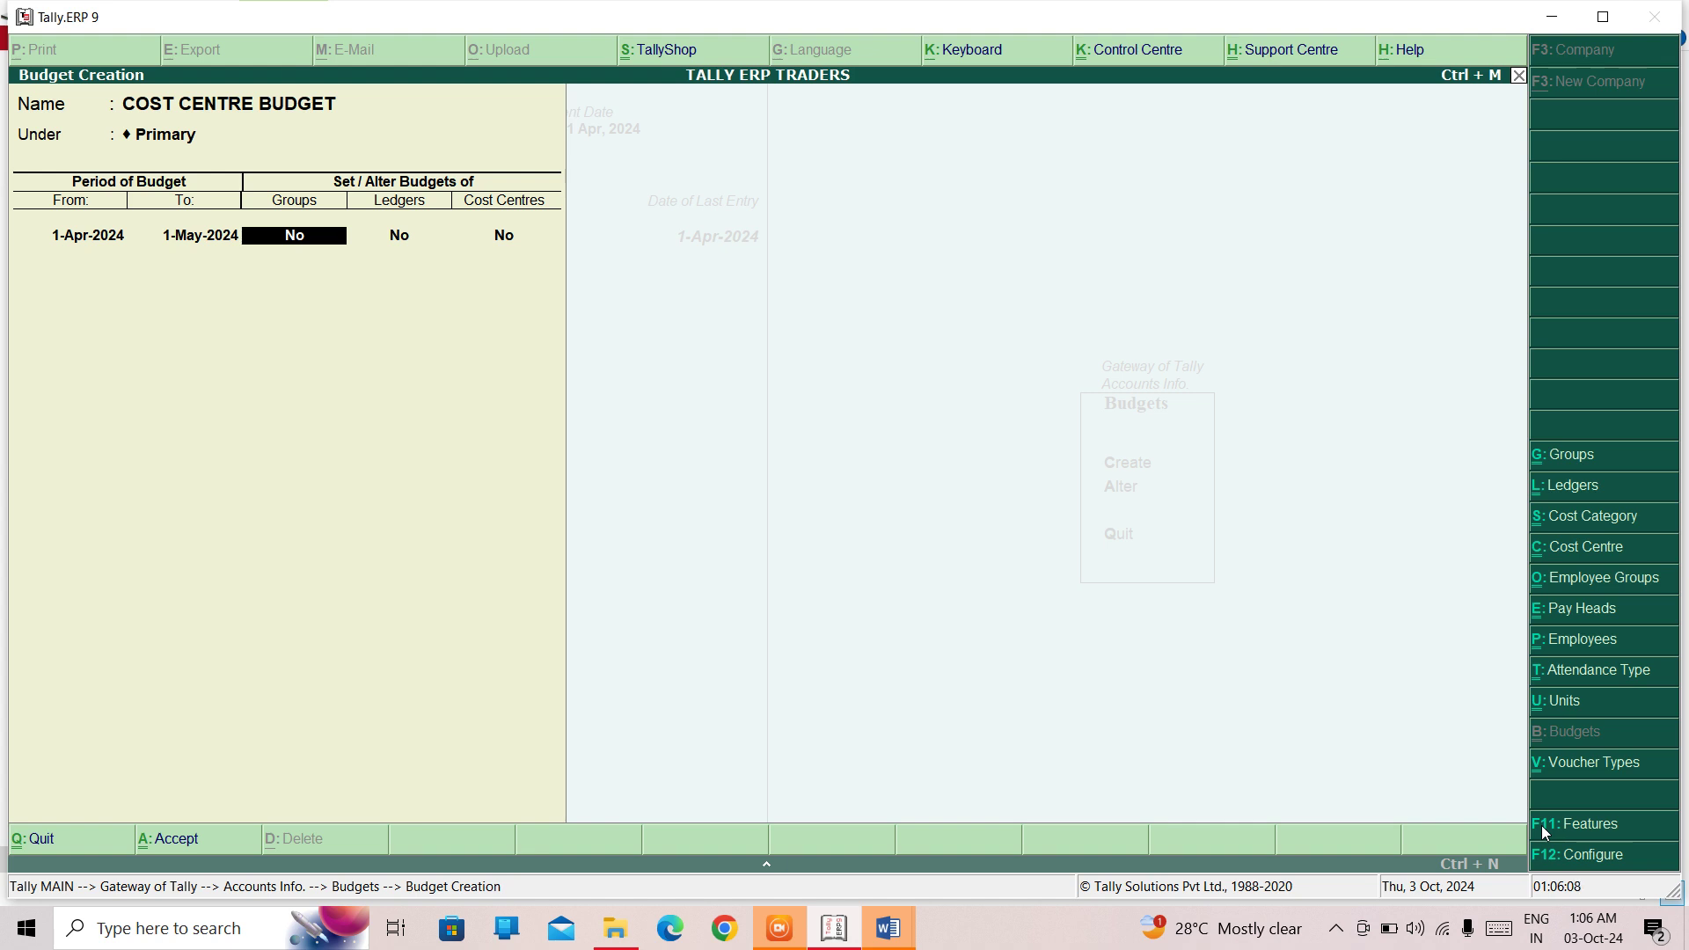
Leave Groups and Ledgers at No and set Cost Centres to Yes, opening the cost centre budget details
key(Return)
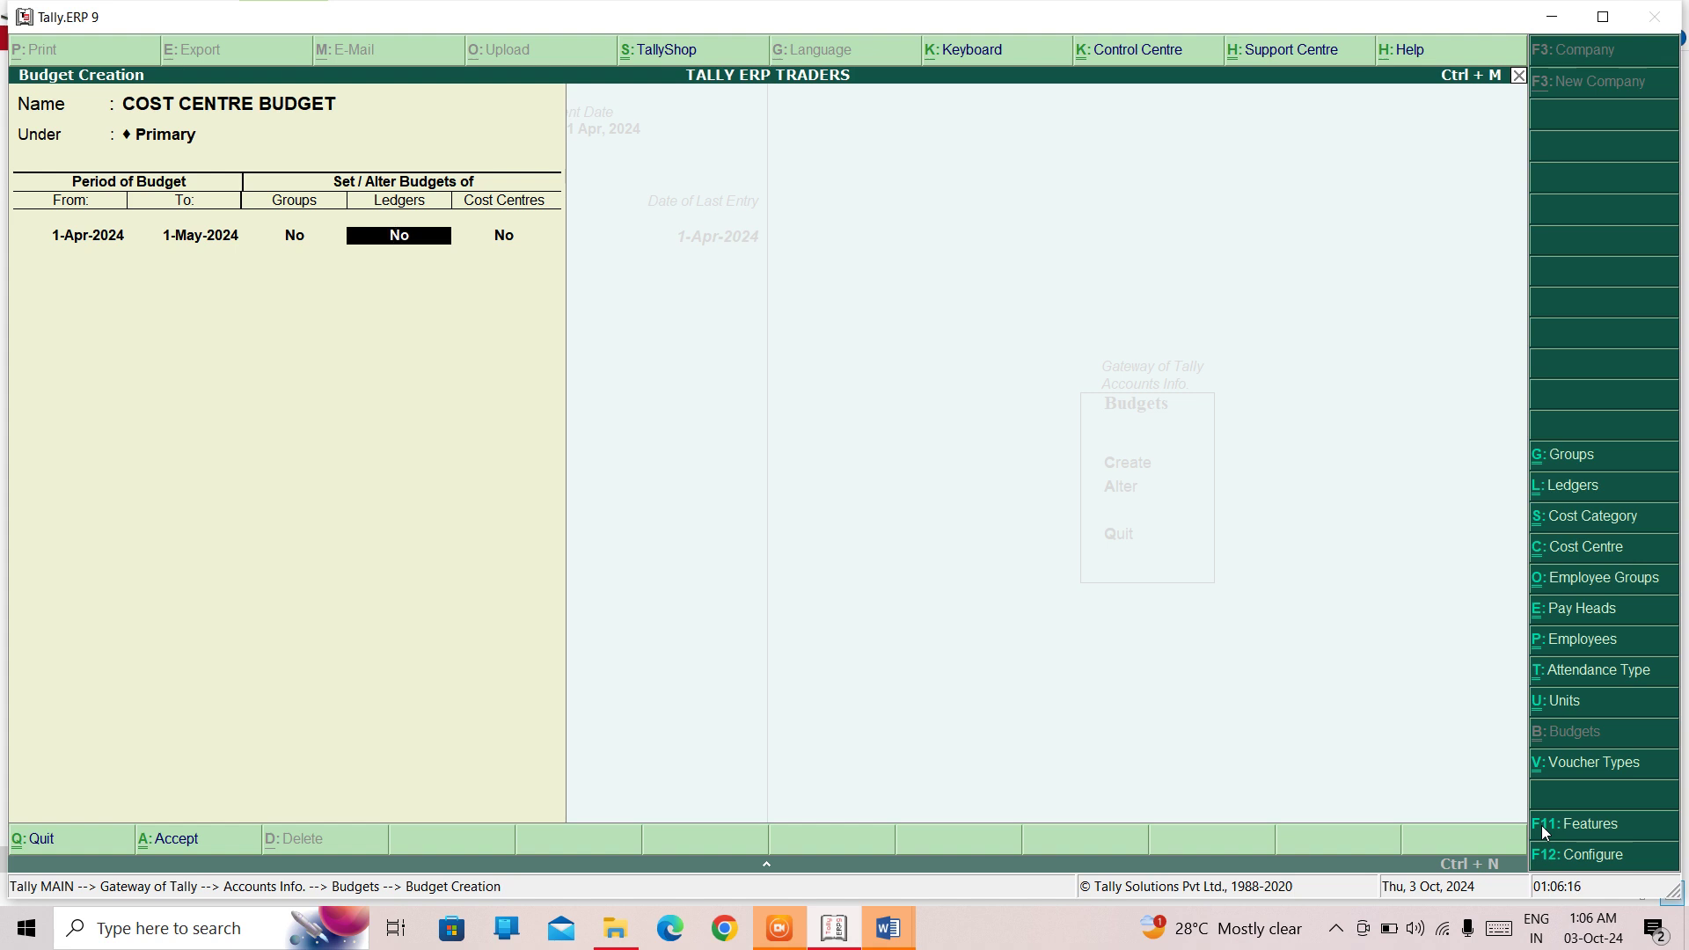
key(Return)
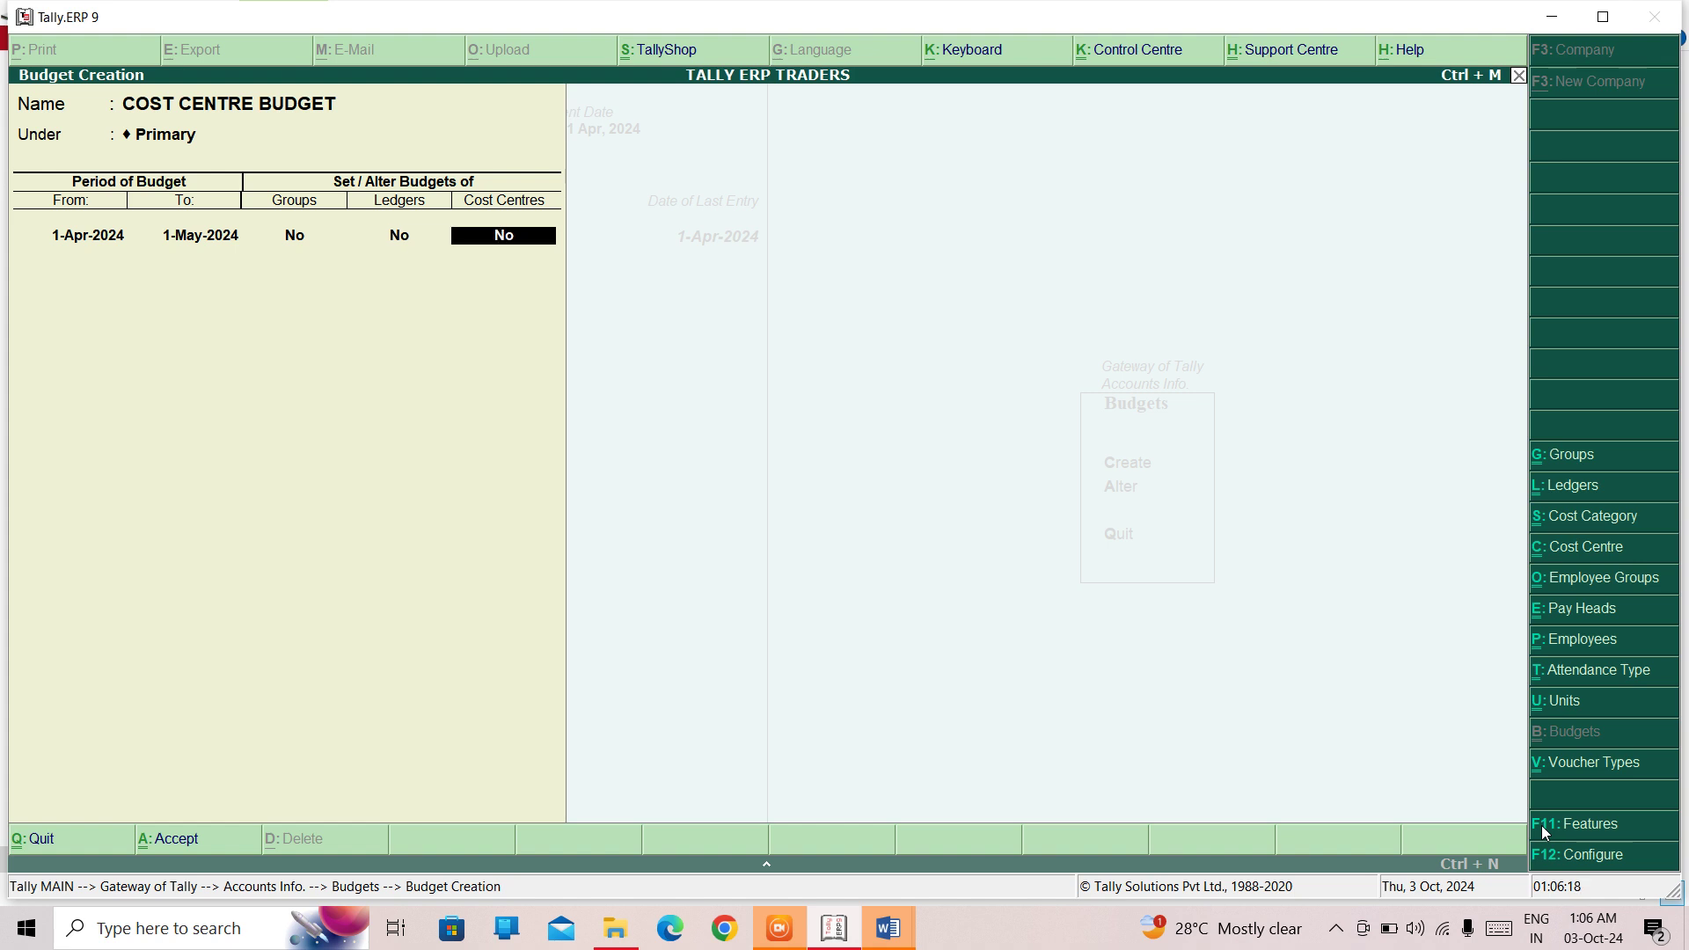
text(y)
key(Return)
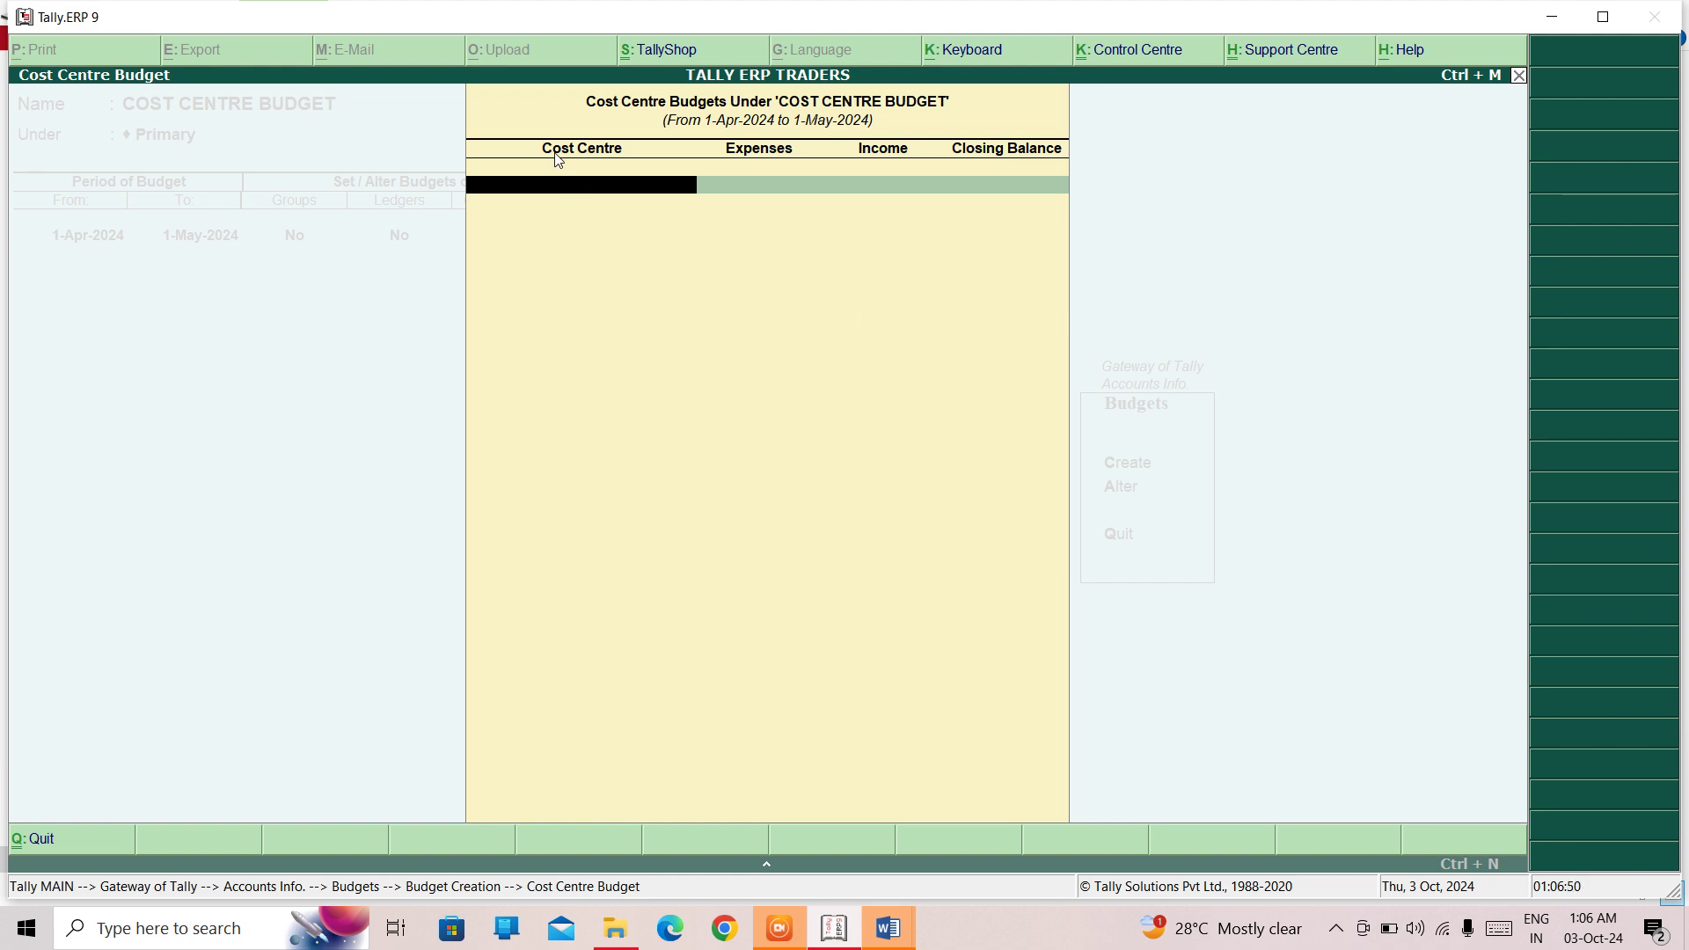
text(S)
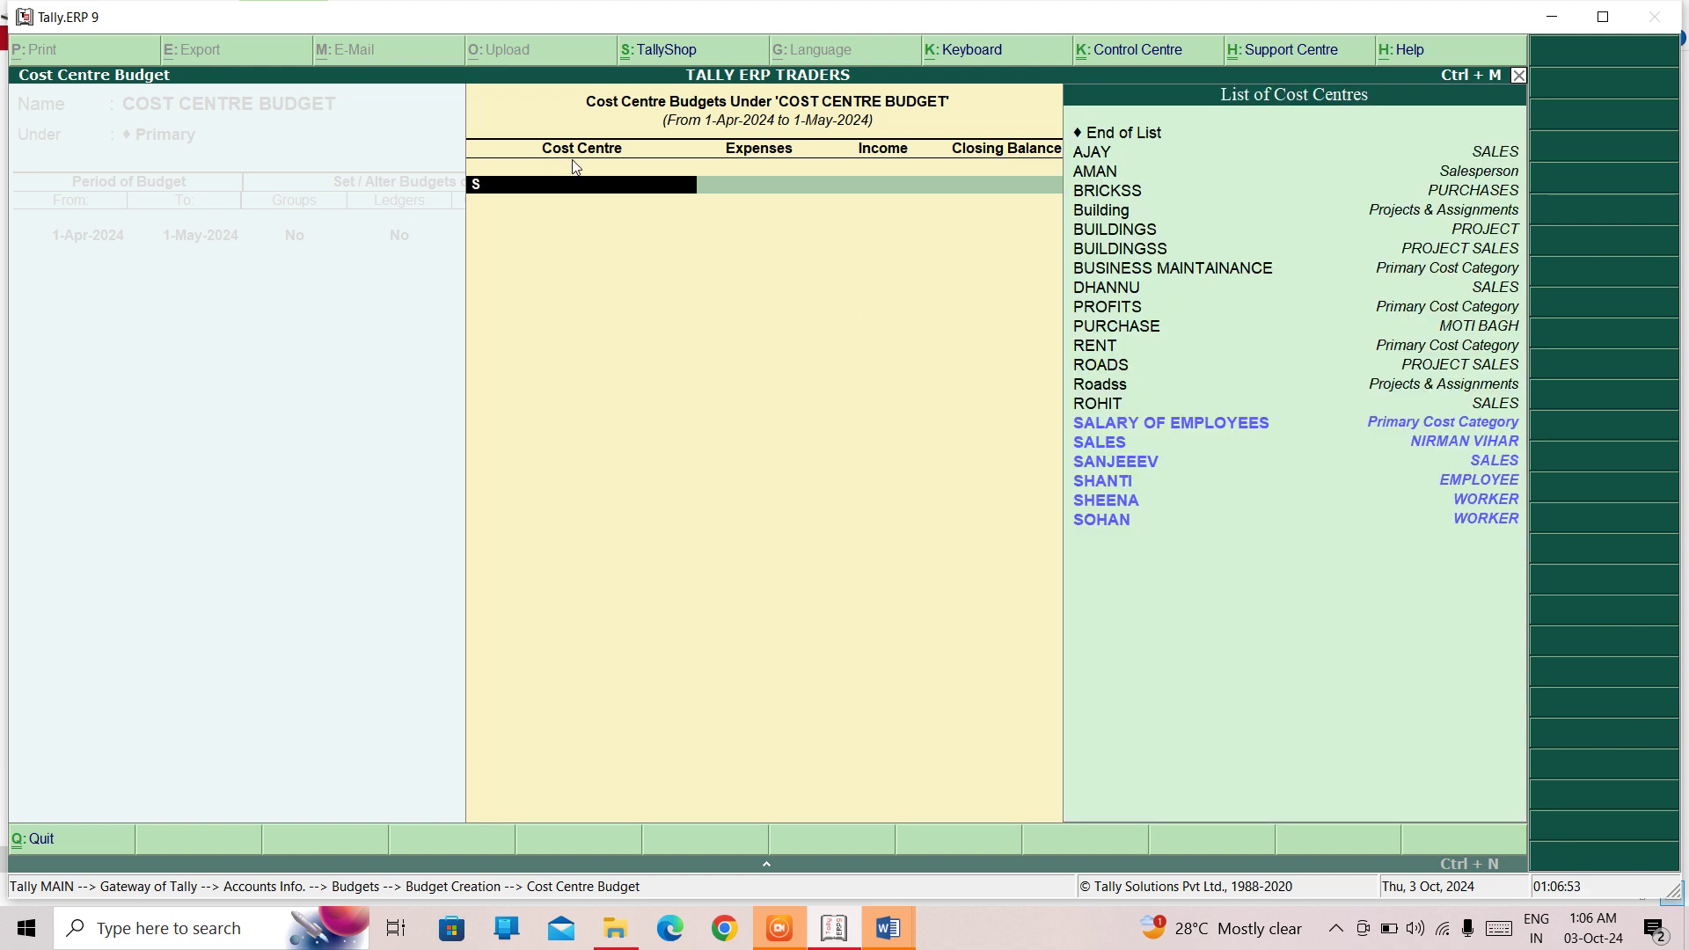
key(BackSpace)
key(Down)
key(Down)
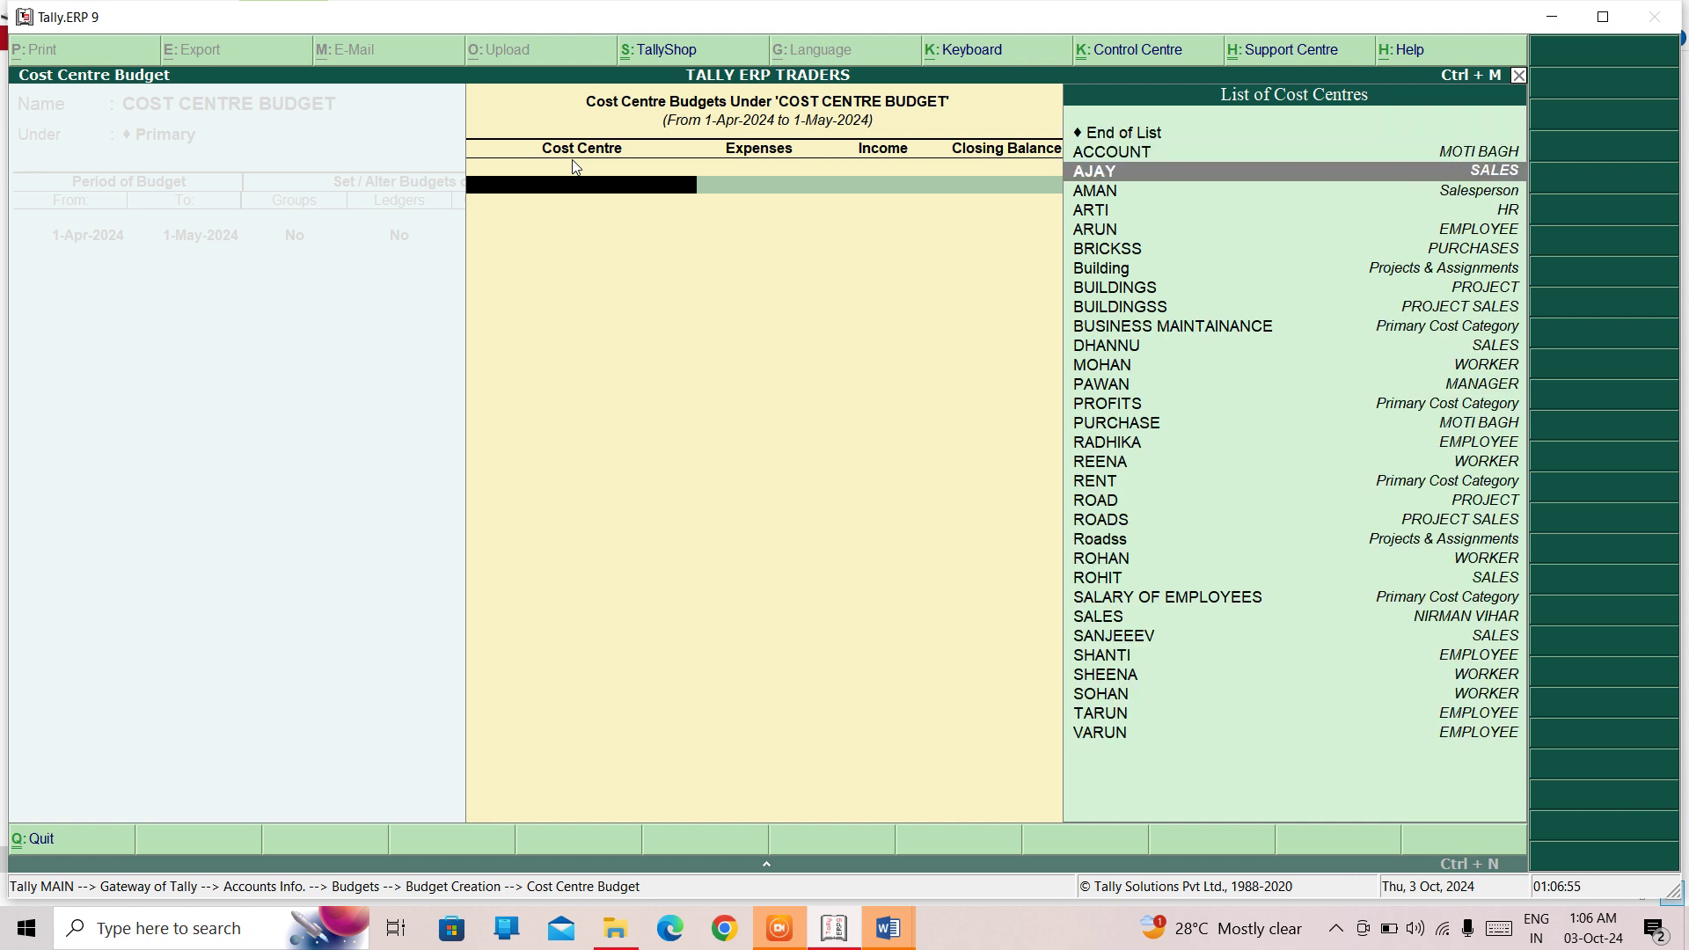
key(Down)
key(Down)
key(Down)
key(Down)
key(Down)
key(Down)
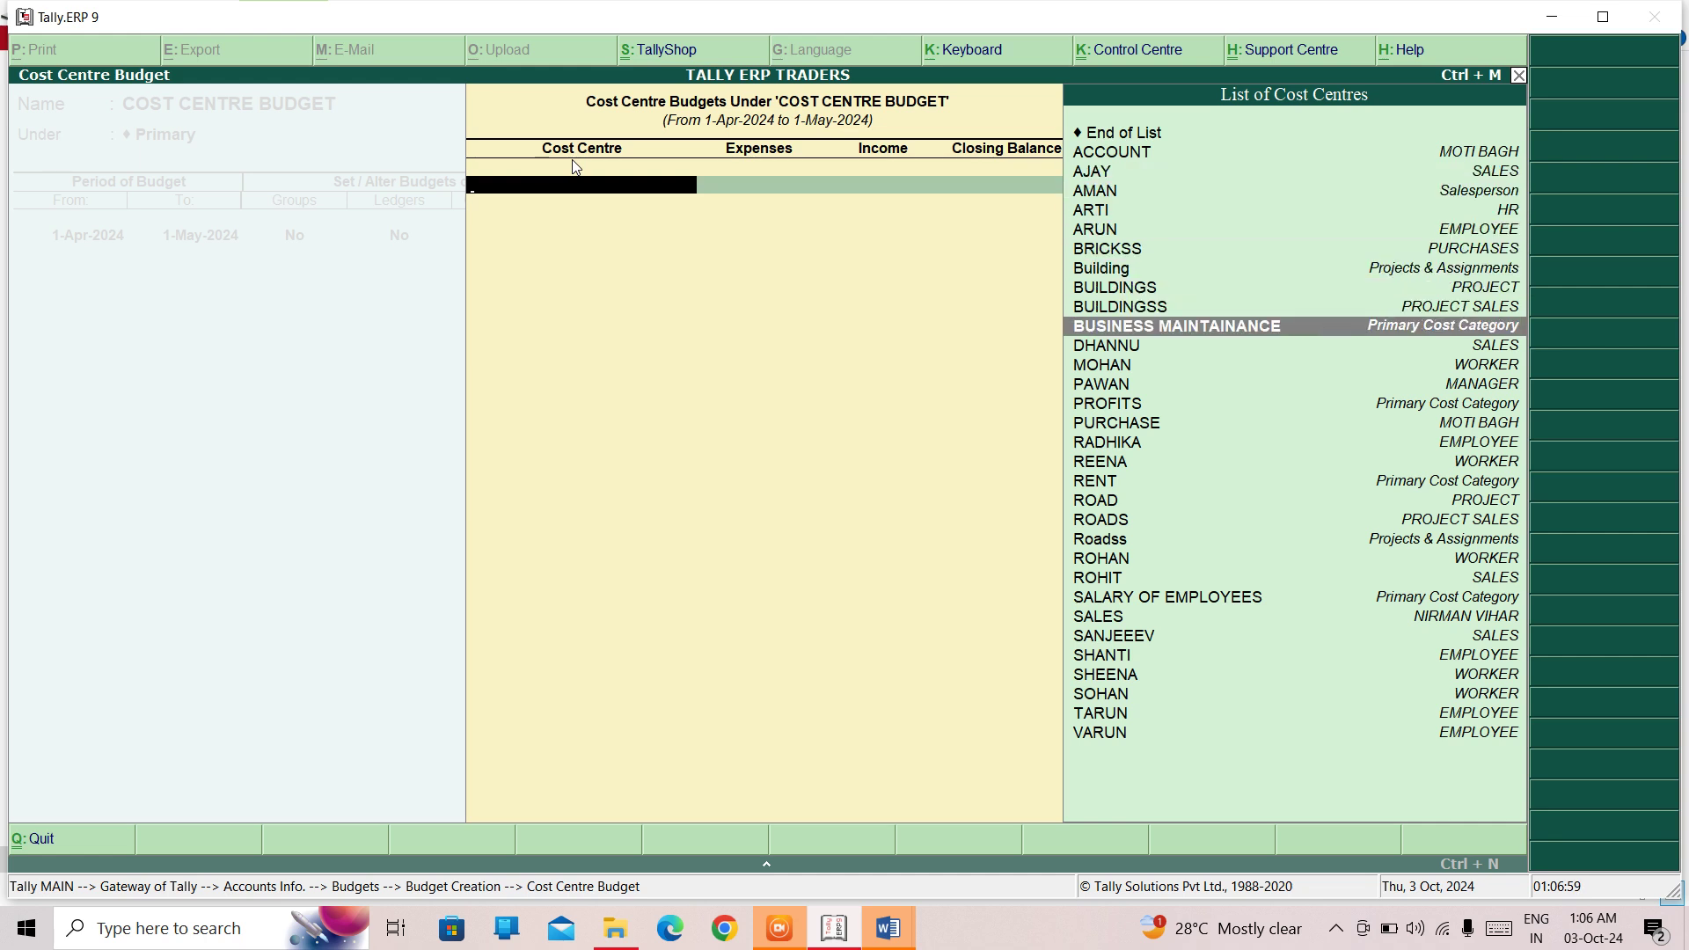
key(Down)
key(Down)
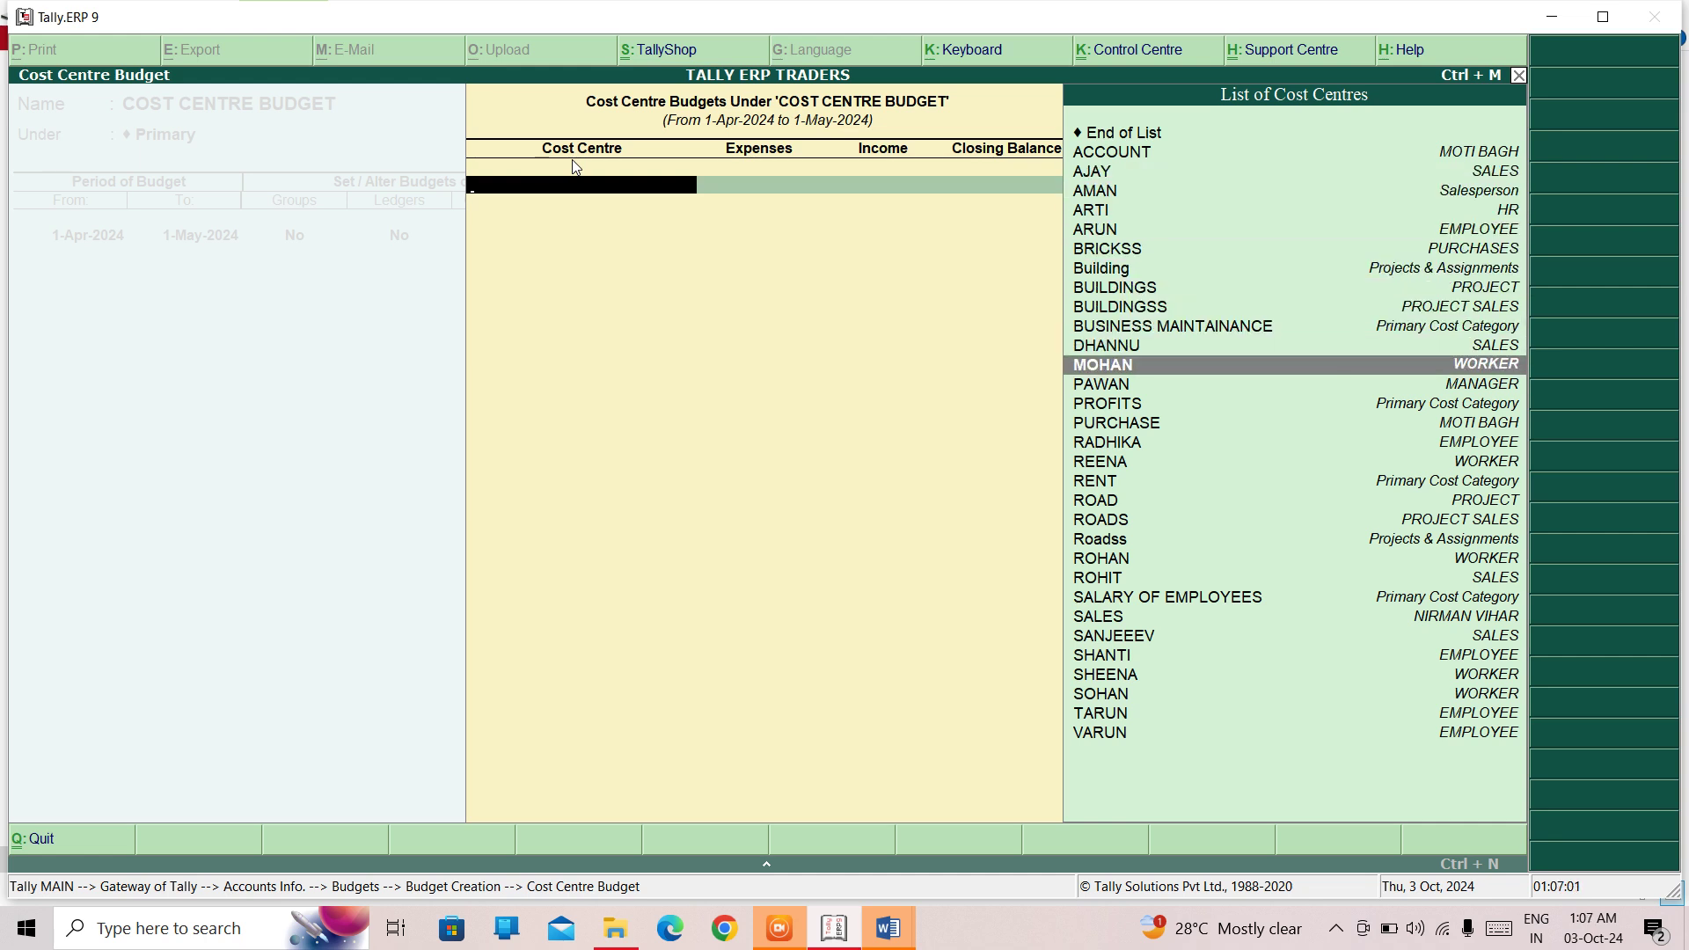
key(Down)
key(Down)
key(Down)
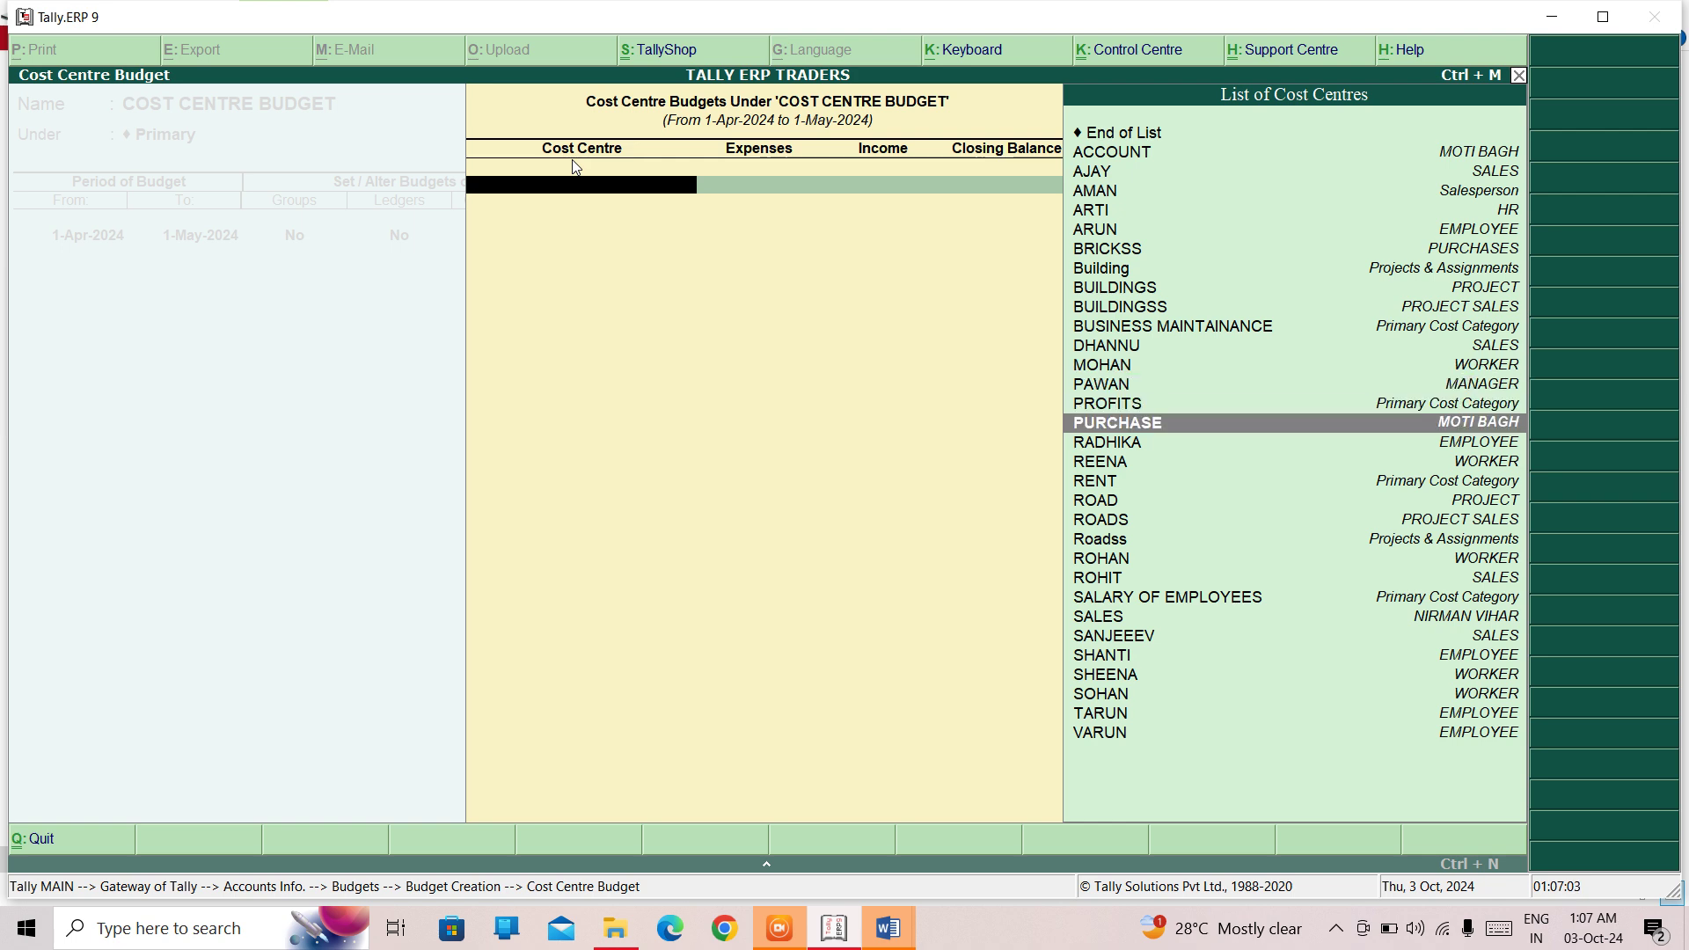
key(Down)
key(Down)
key(Down)
key(Down)
key(Down)
key(Down)
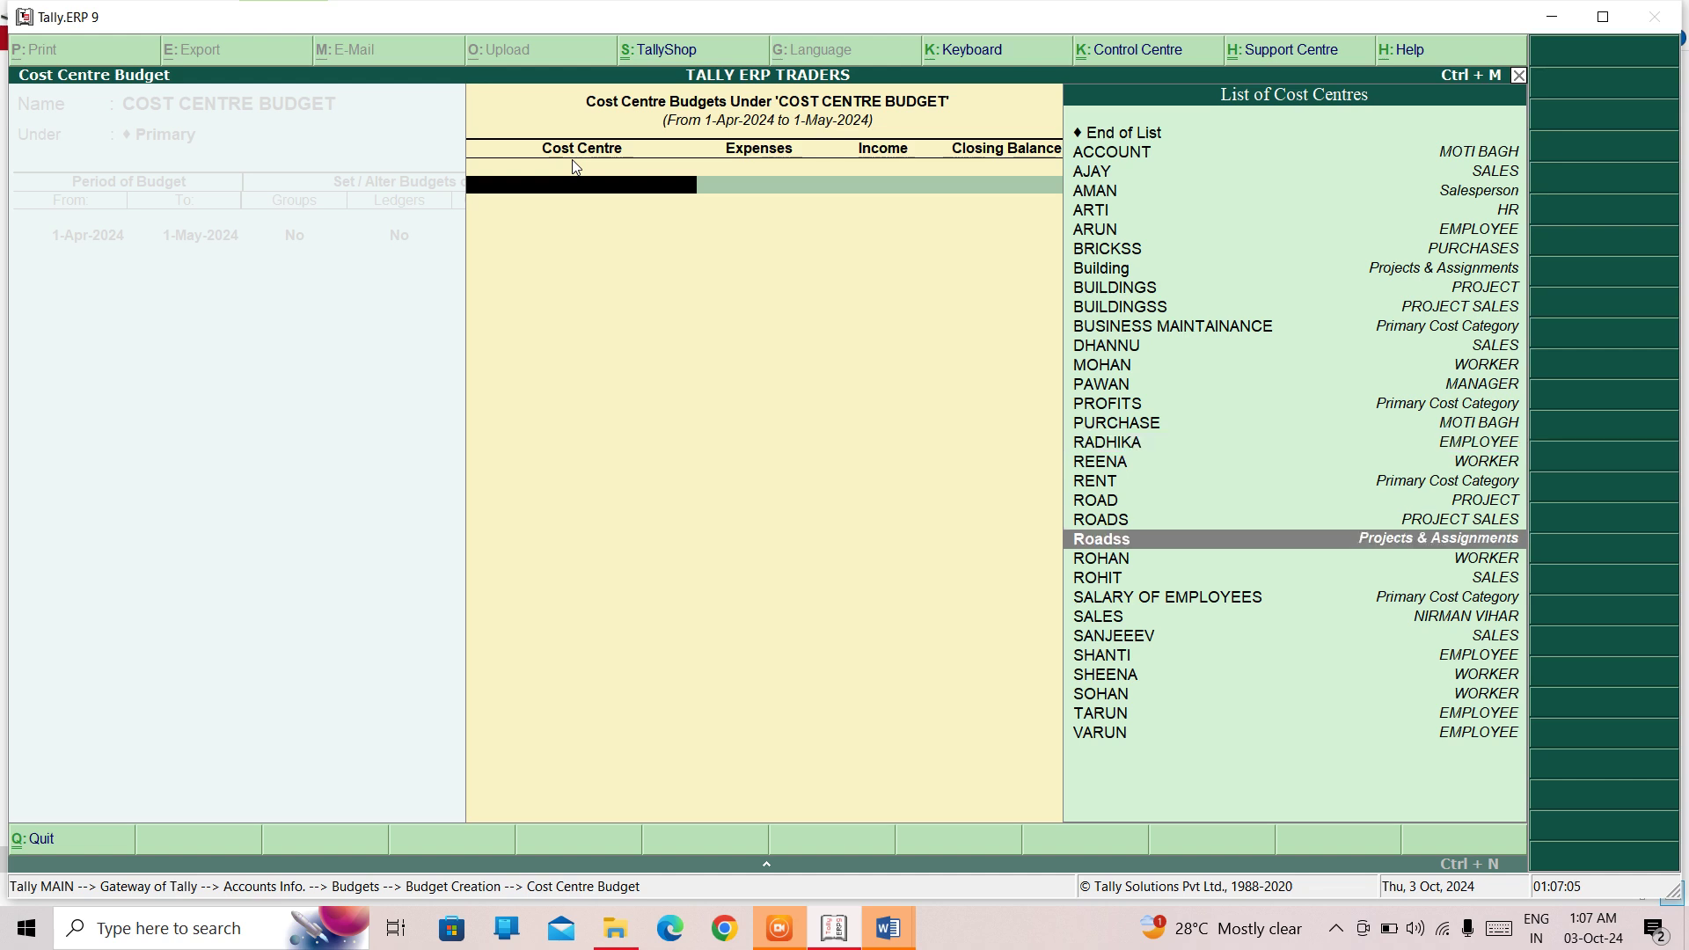
key(Down)
key(Down)
key(Down)
key(Down)
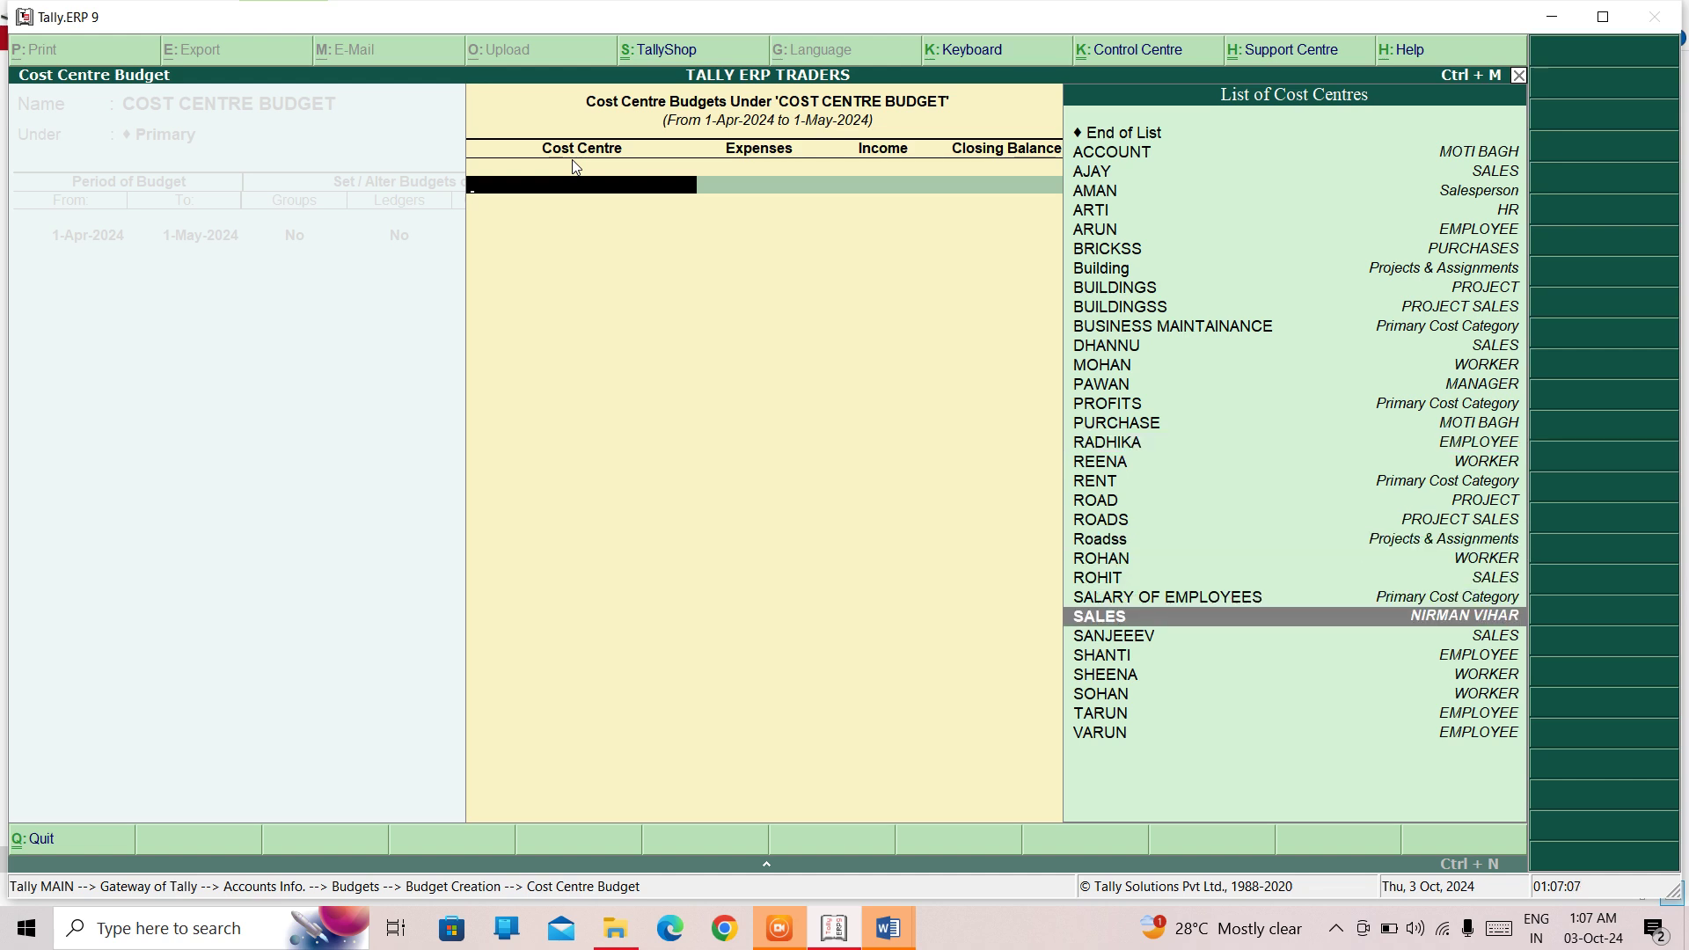
key(Return)
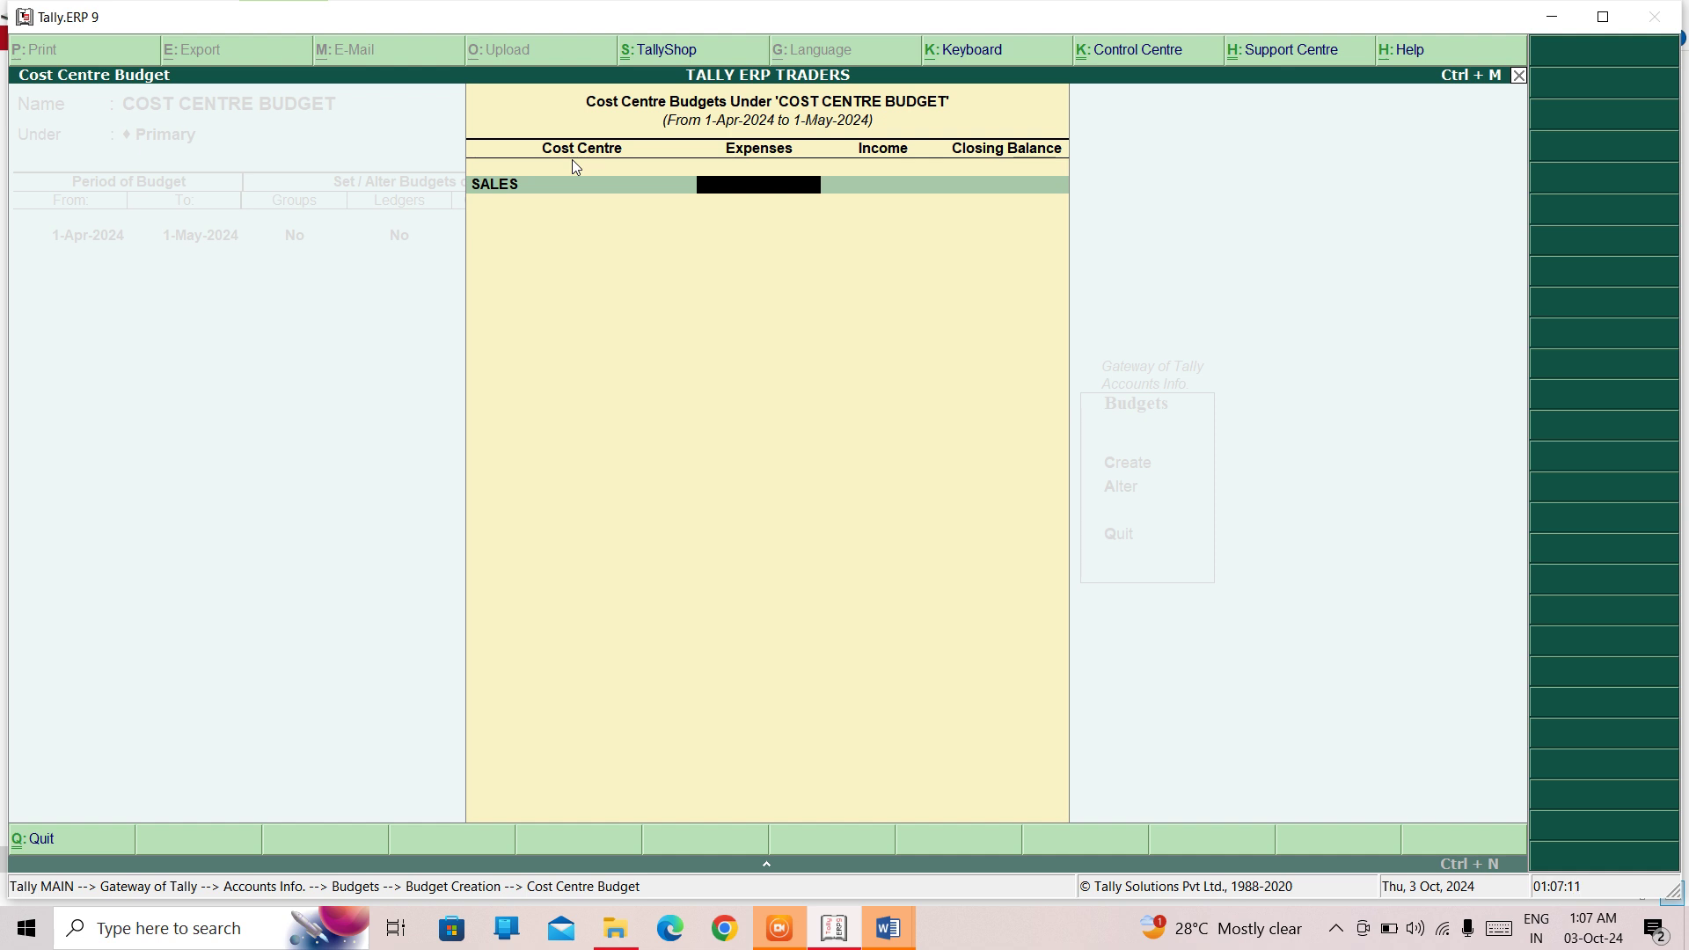
text(F)
key(BackSpace)
key(BackSpace)
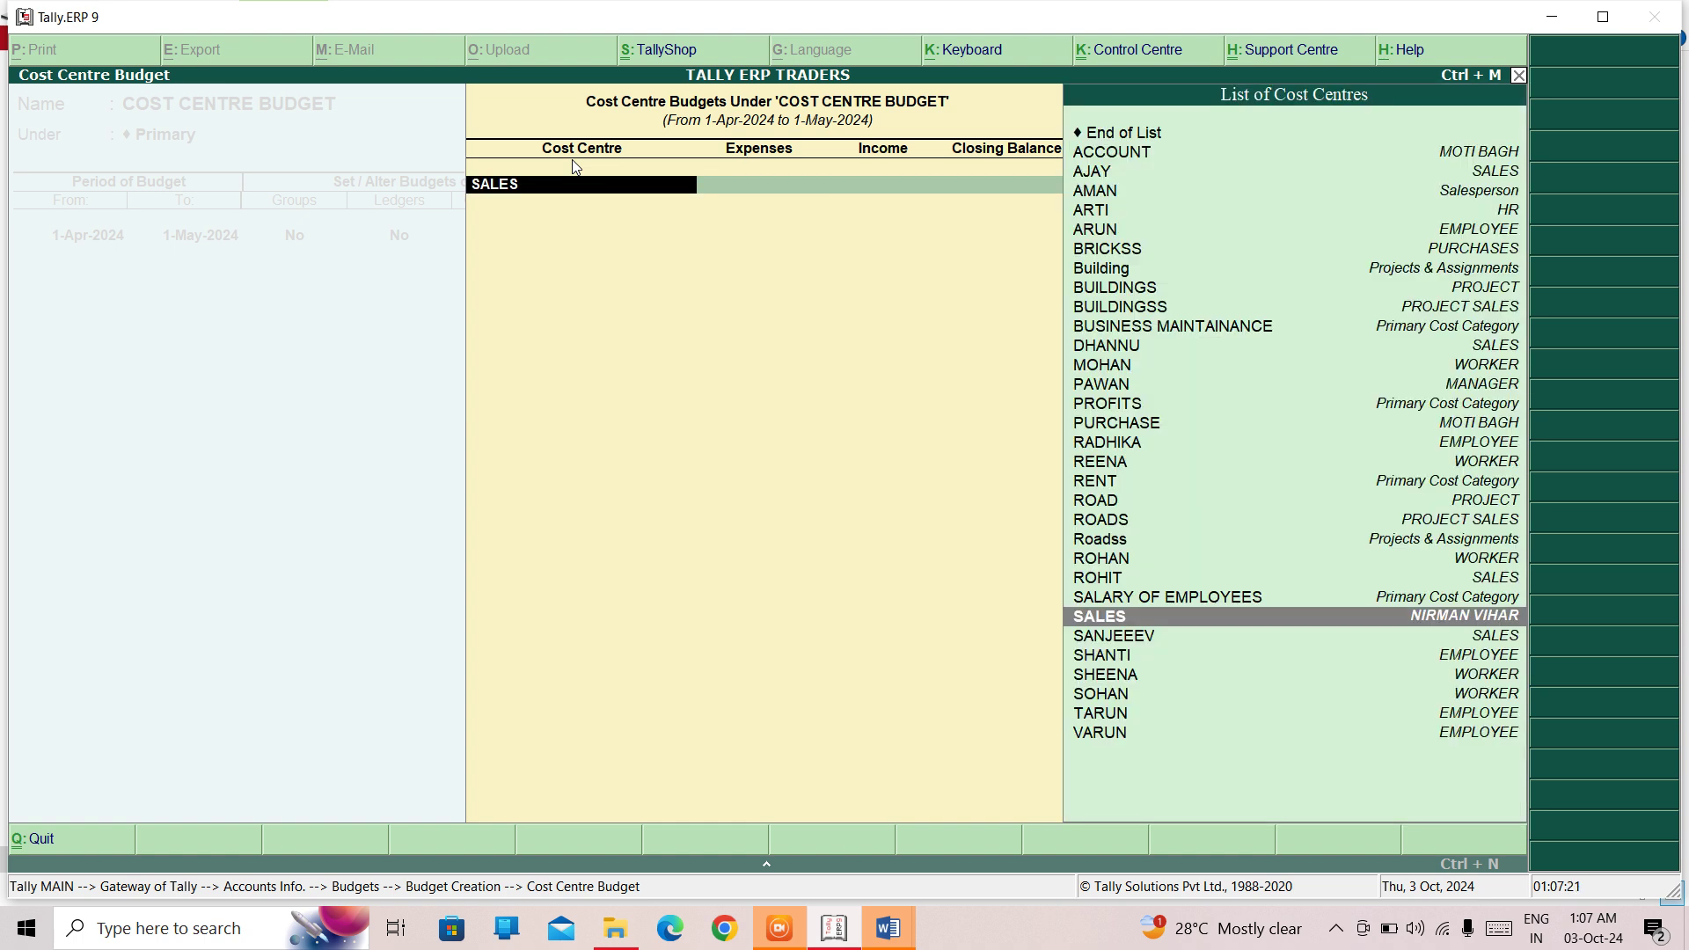
Choose SALARY OF EMPLOYEES as the budget row's cost centre and set its expenses to 10000
key(Up)
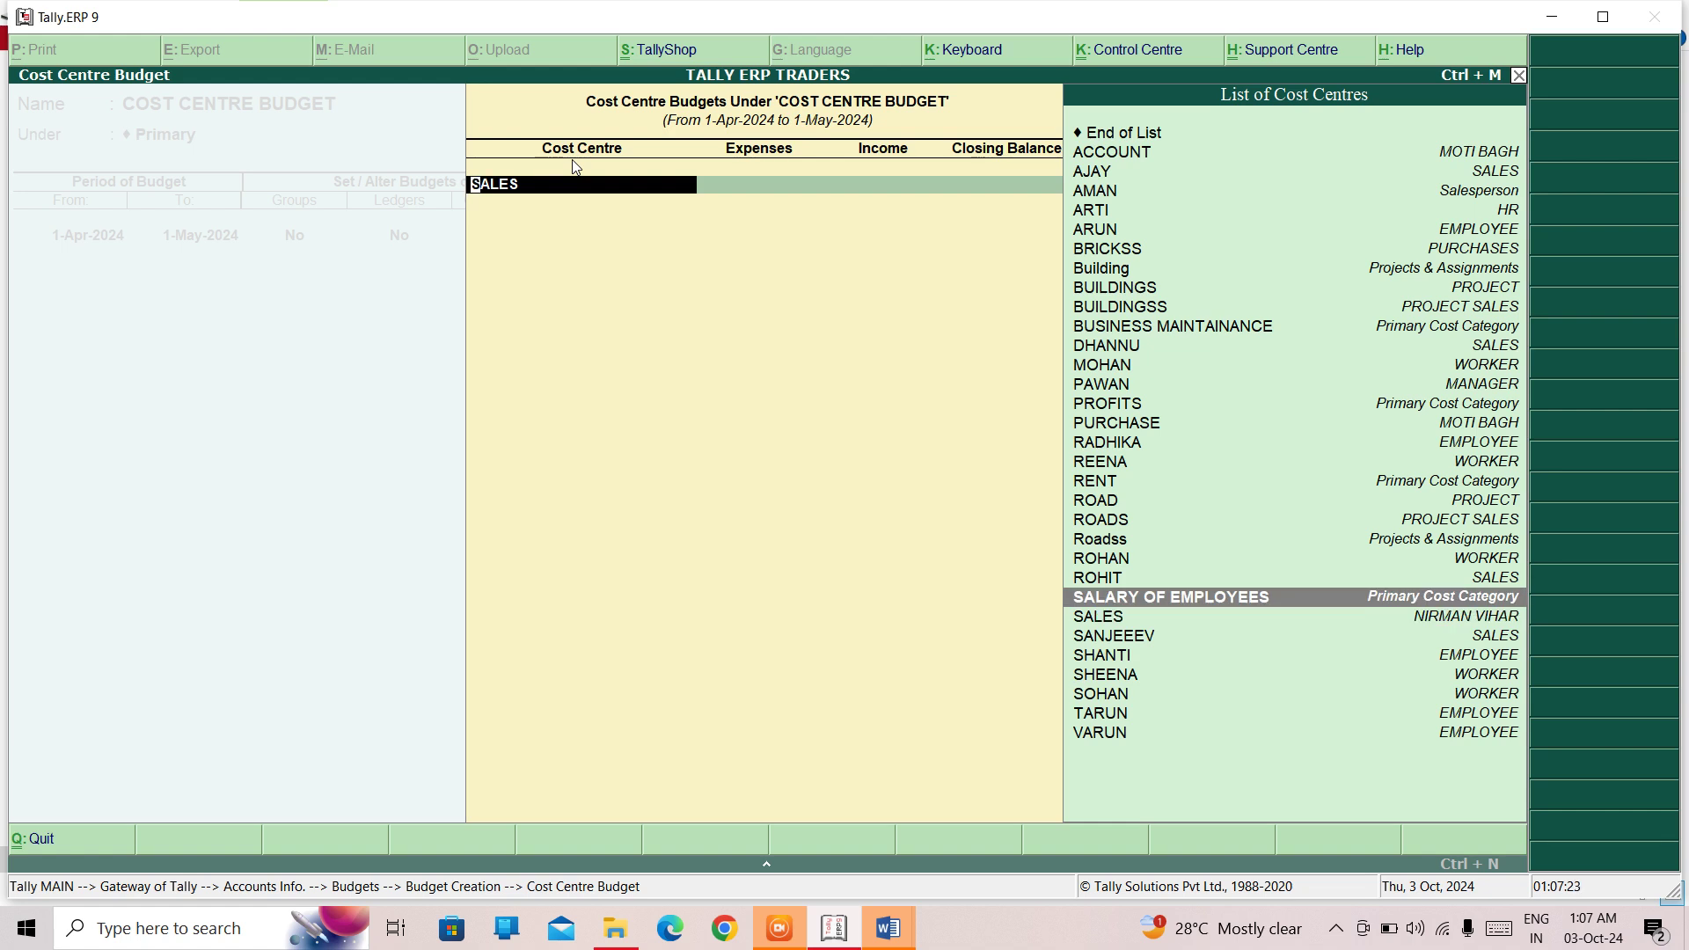
key(Return)
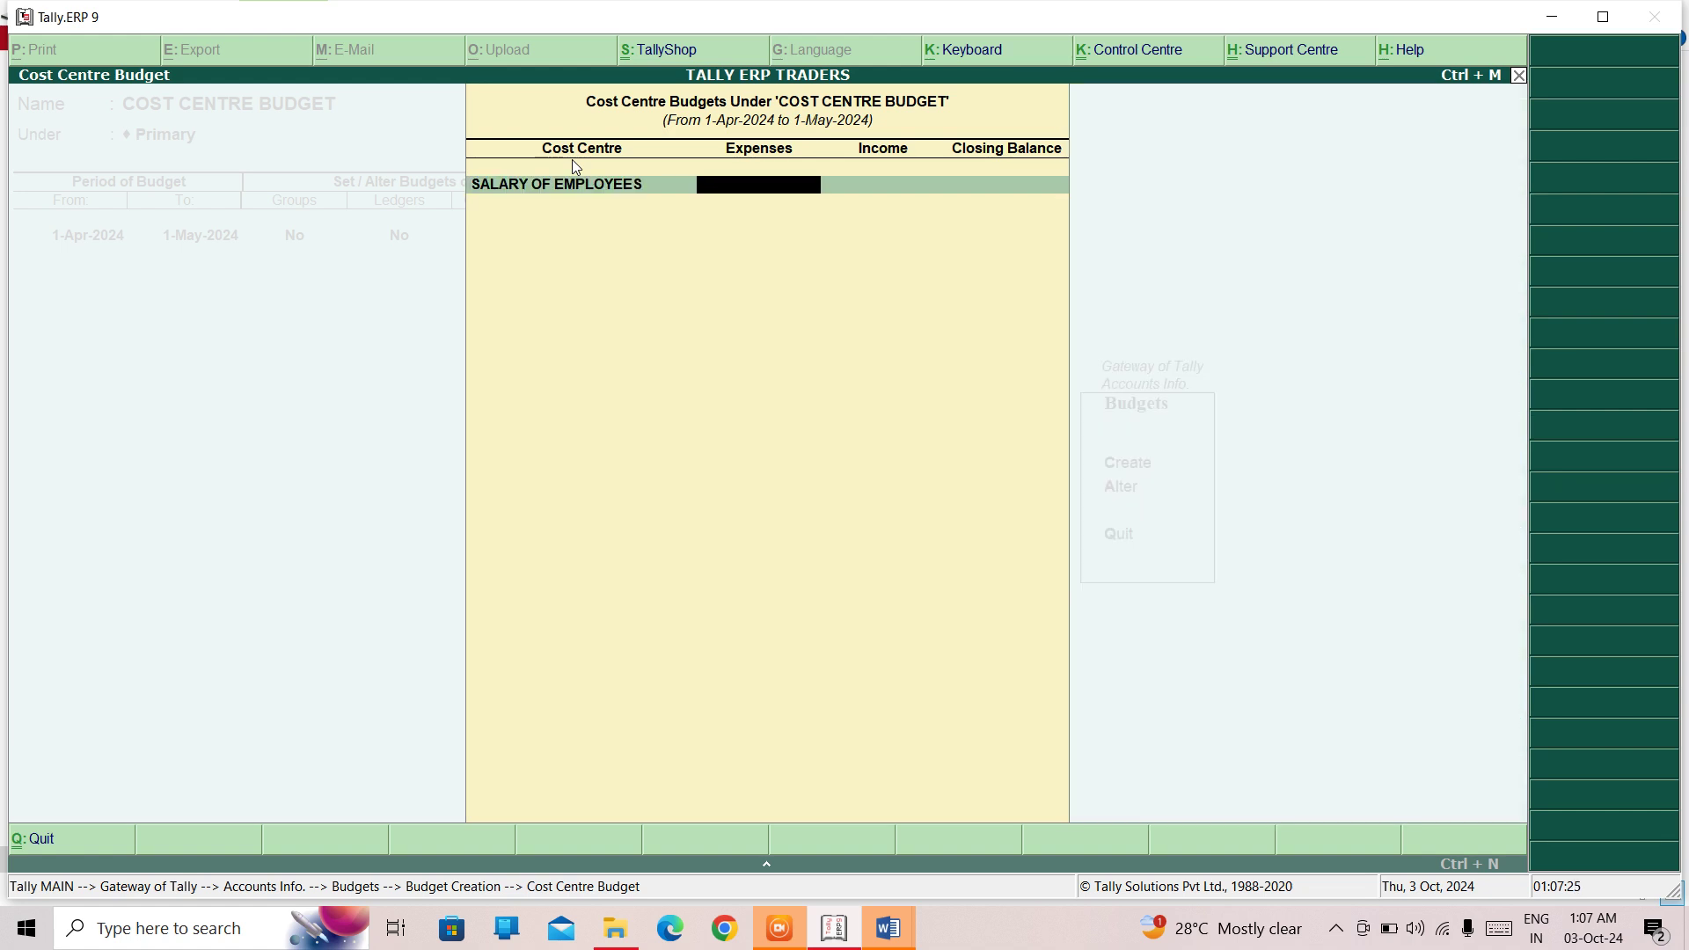
text(SALARY)
key(BackSpace)
key(BackSpace)
key(BackSpace)
key(BackSpace)
key(BackSpace)
key(BackSpace)
text(10000)
key(Return)
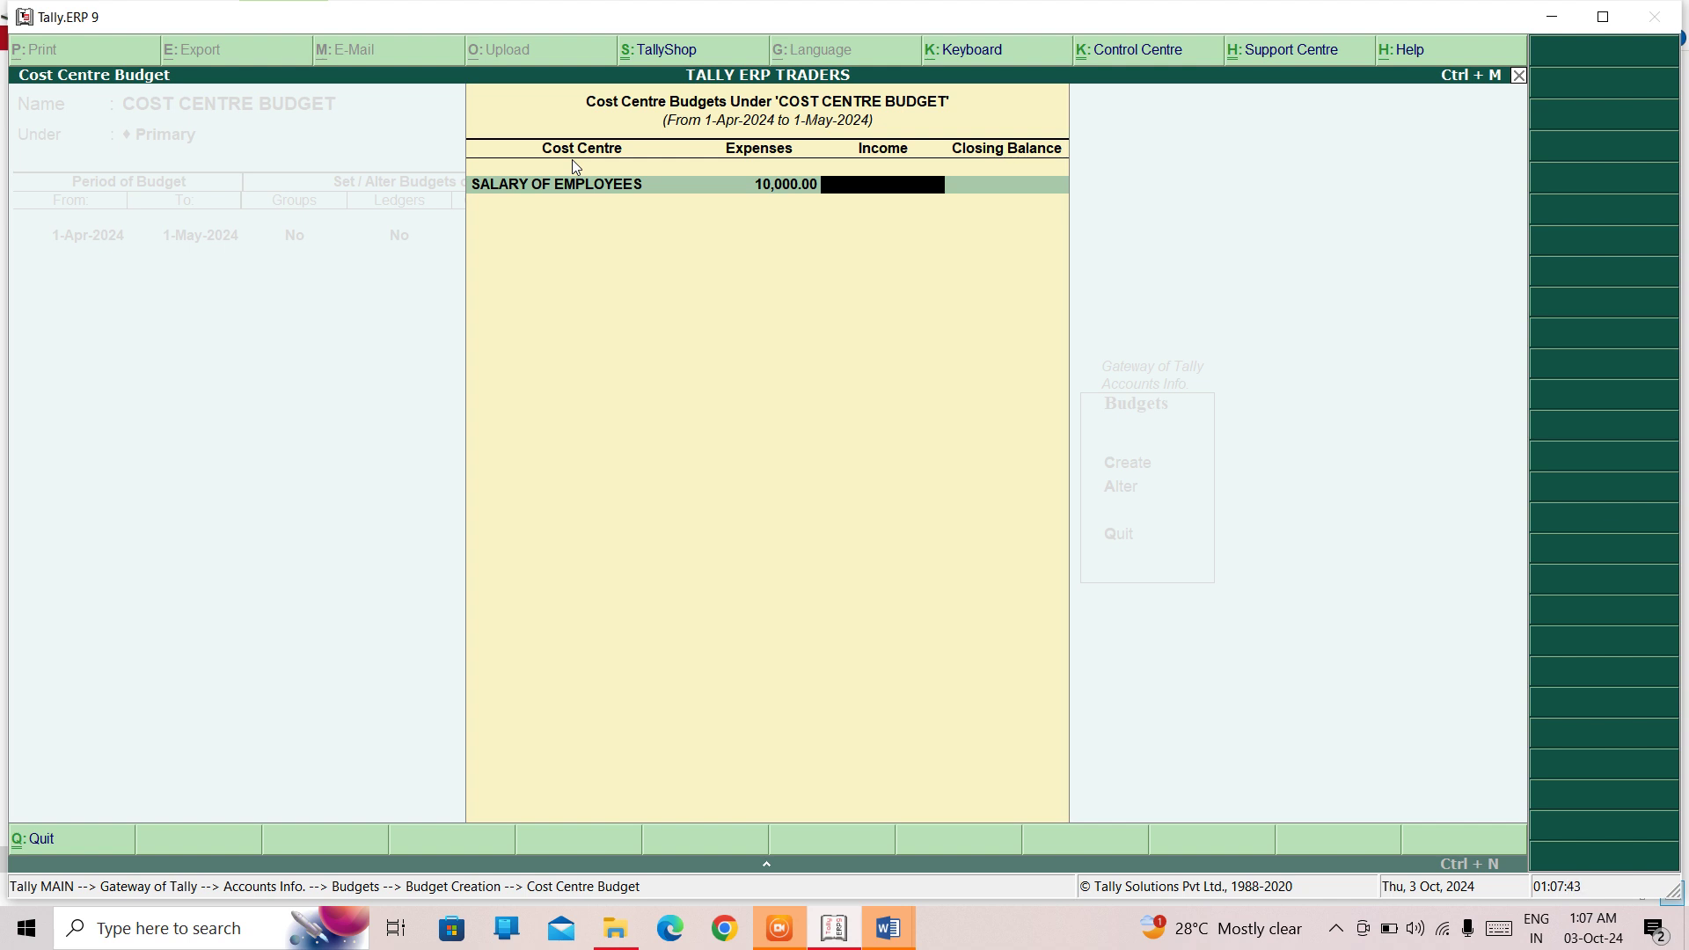
Change the budget row's cost centre to ACCOUNT, the one under MOTI BAGH
key(BackSpace)
key(BackSpace)
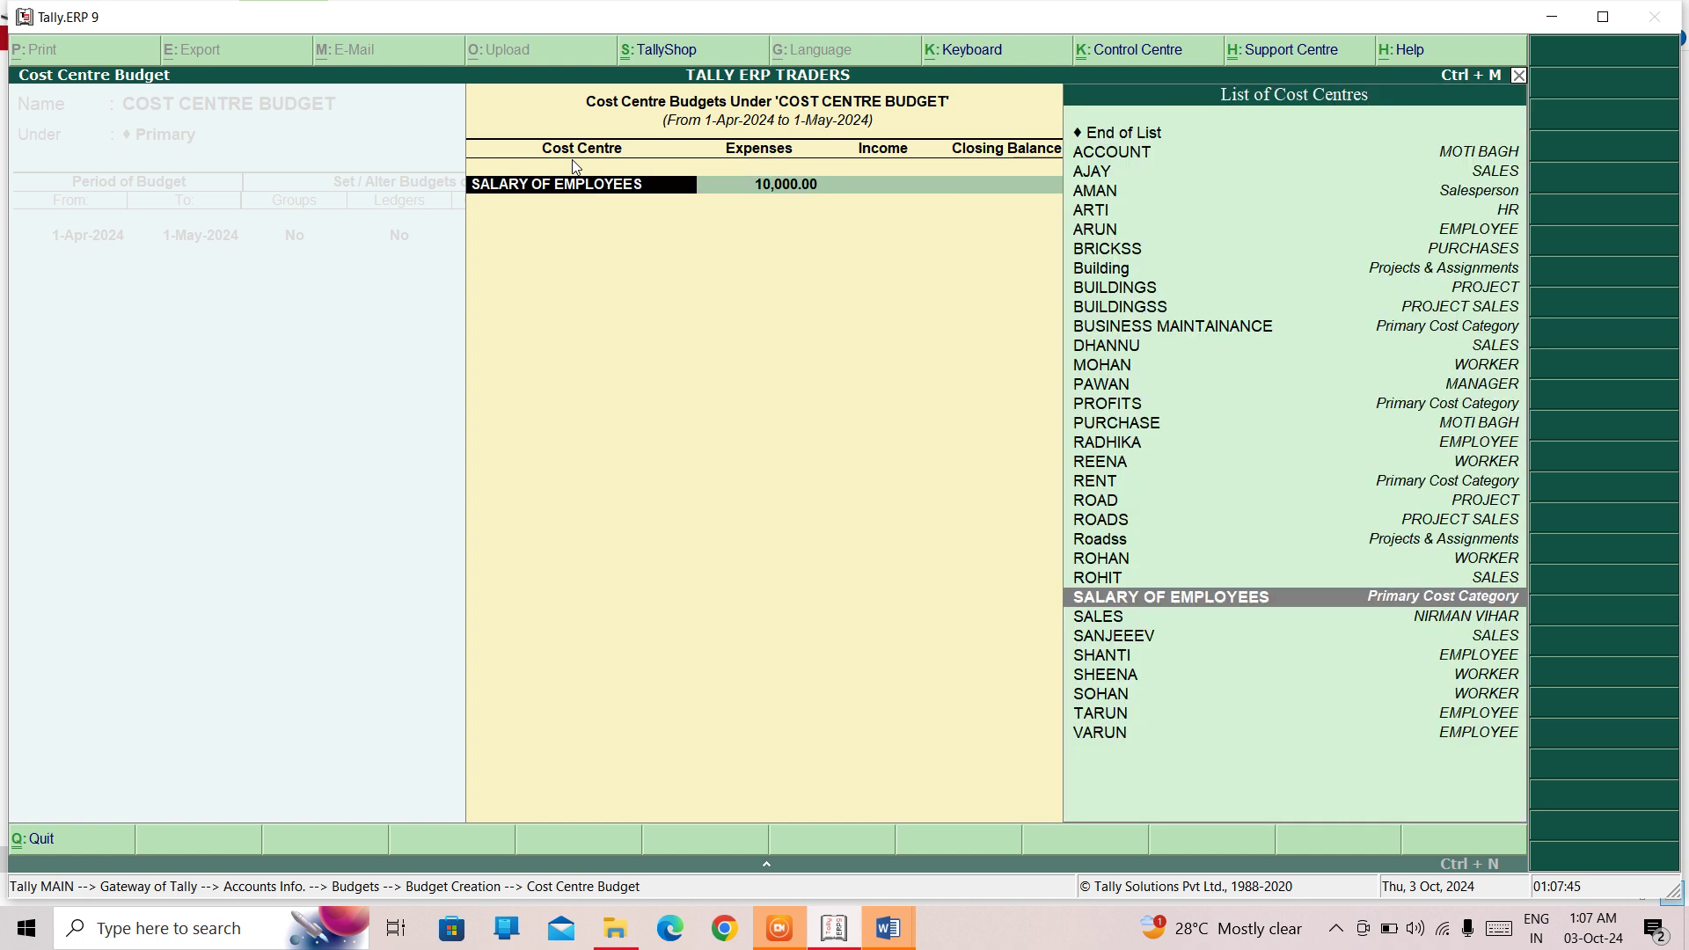
key(Up)
key(Up)
key(Up)
key(Up)
key(Up)
key(Up)
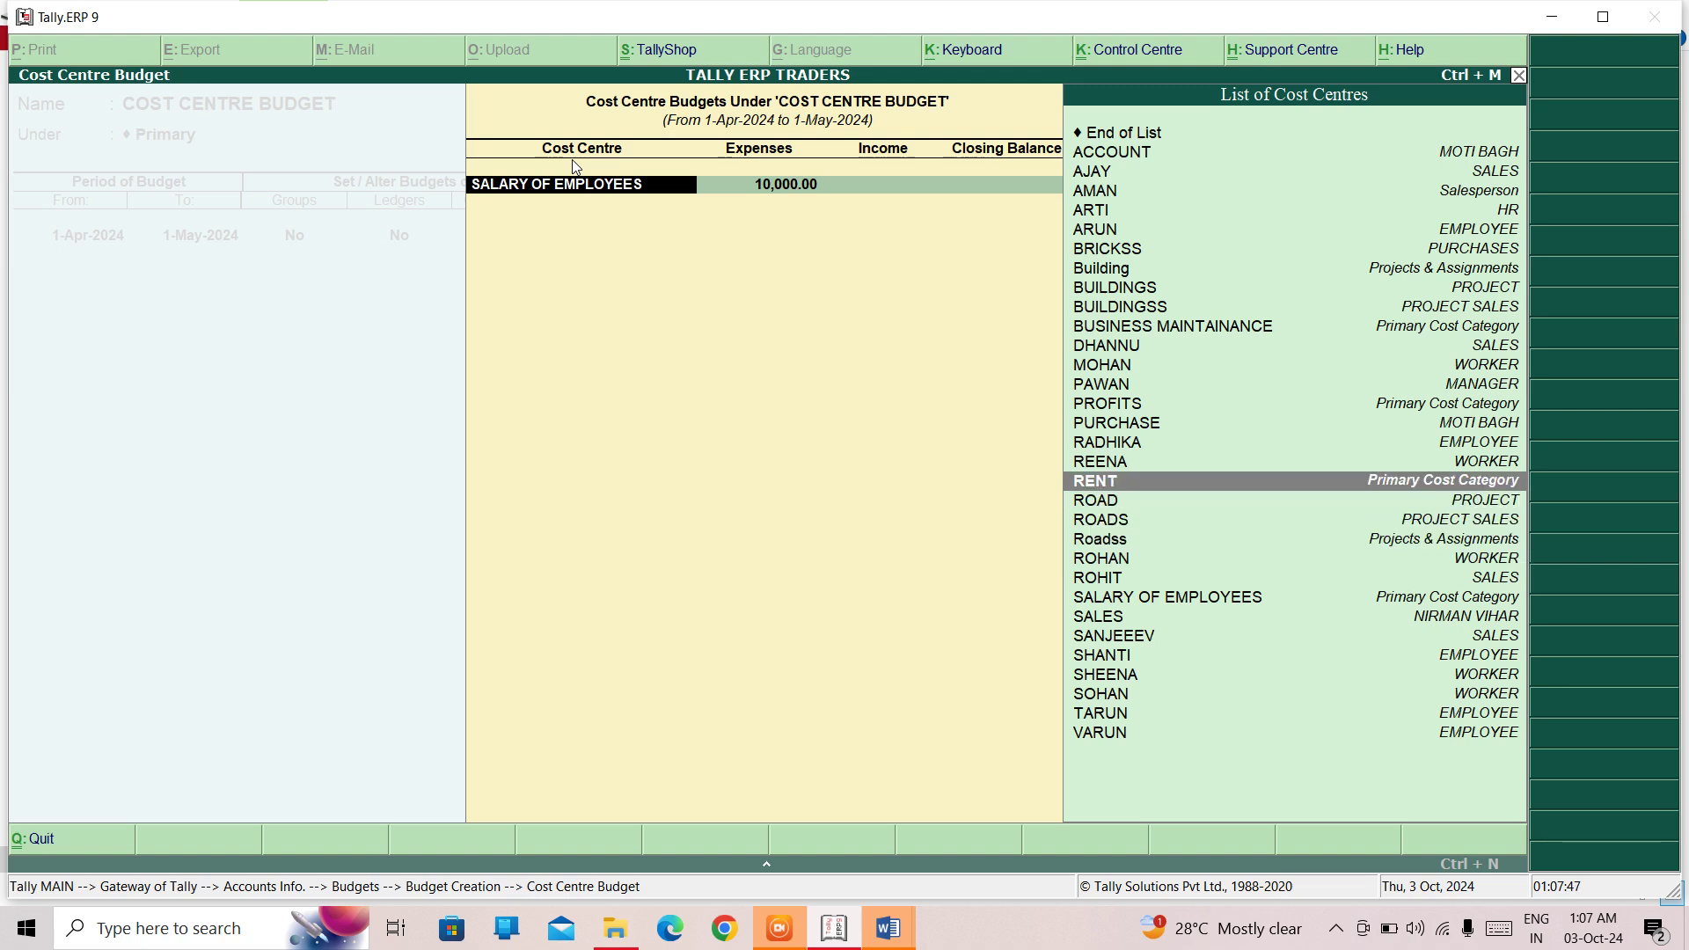
key(Up)
key(Up)
key(Up)
key(Up)
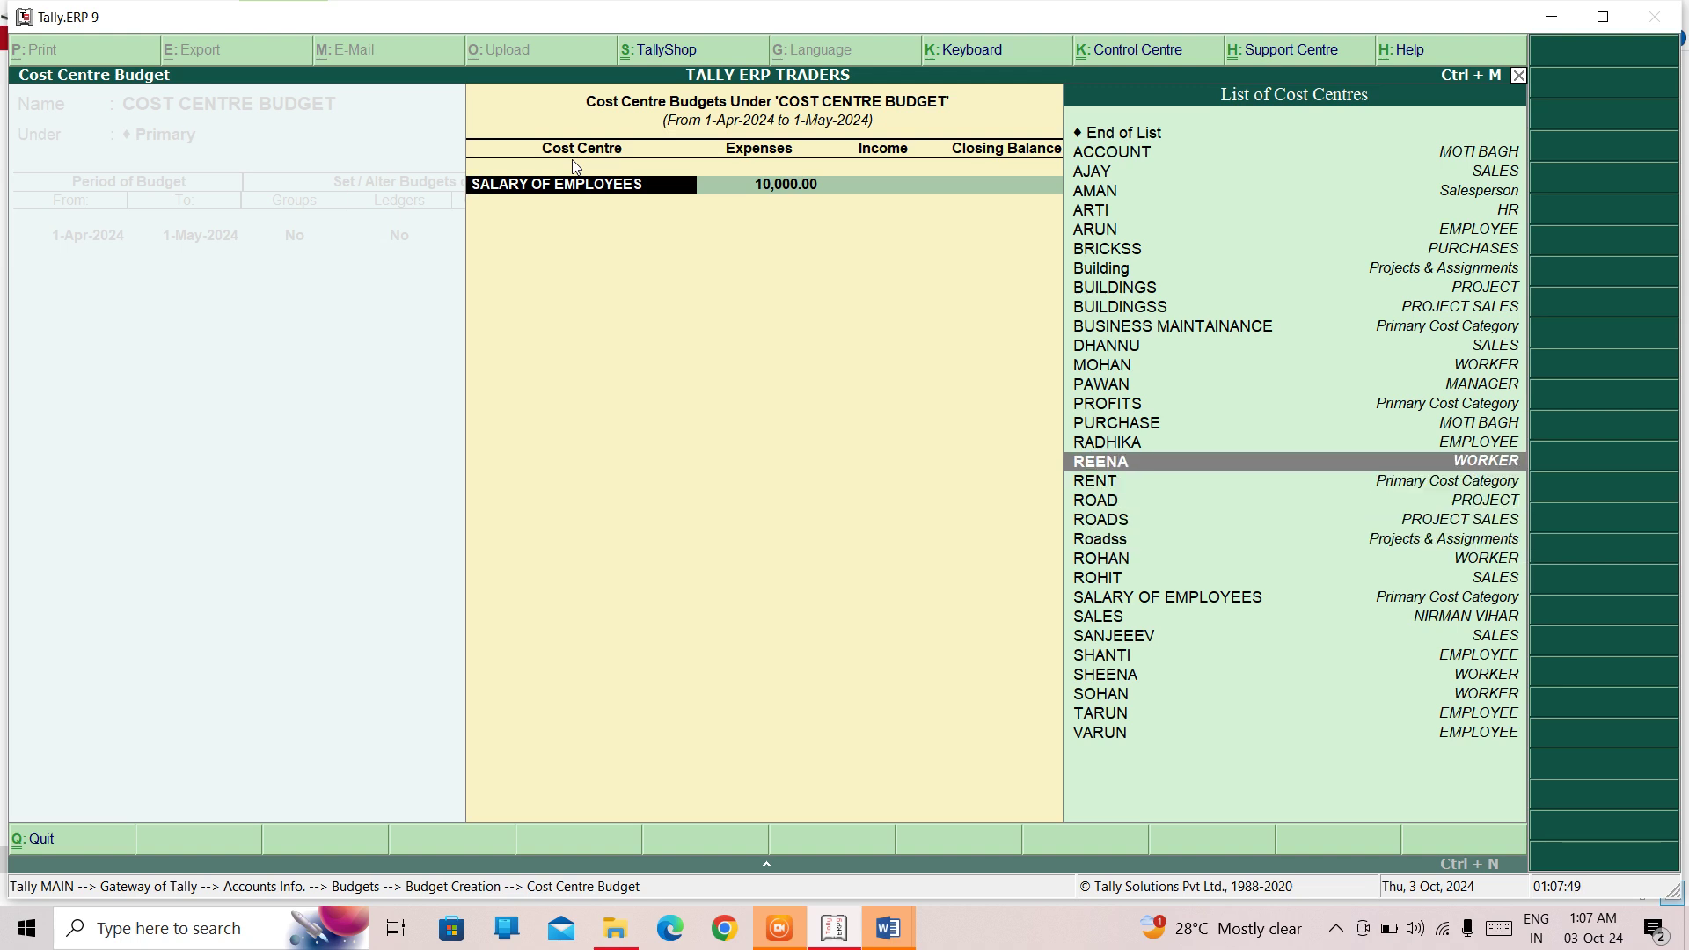
key(Down)
key(Down)
key(Down)
key(Down)
key(Down)
key(Down)
key(Down)
key(Down)
key(Down)
key(Down)
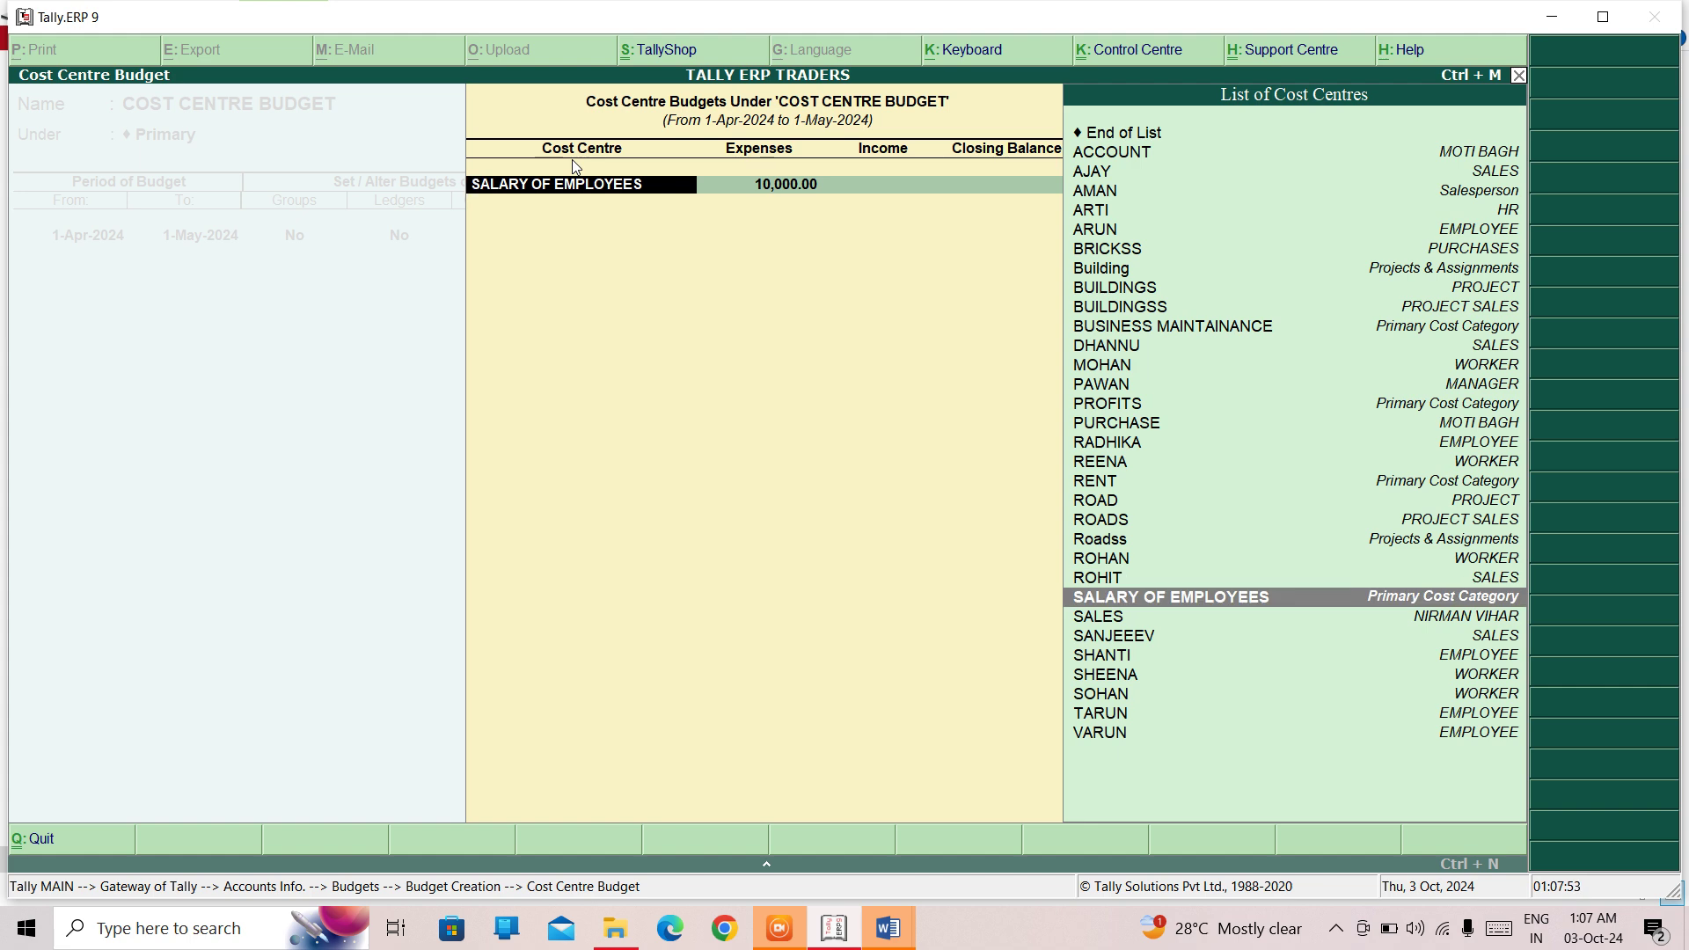
key(Up)
key(Up)
key(Up)
key(Up)
key(Up)
key(Up)
key(Up)
key(Up)
key(Up)
key(Up)
key(Up)
key(Up)
key(Up)
key(Up)
key(Up)
key(Up)
key(Up)
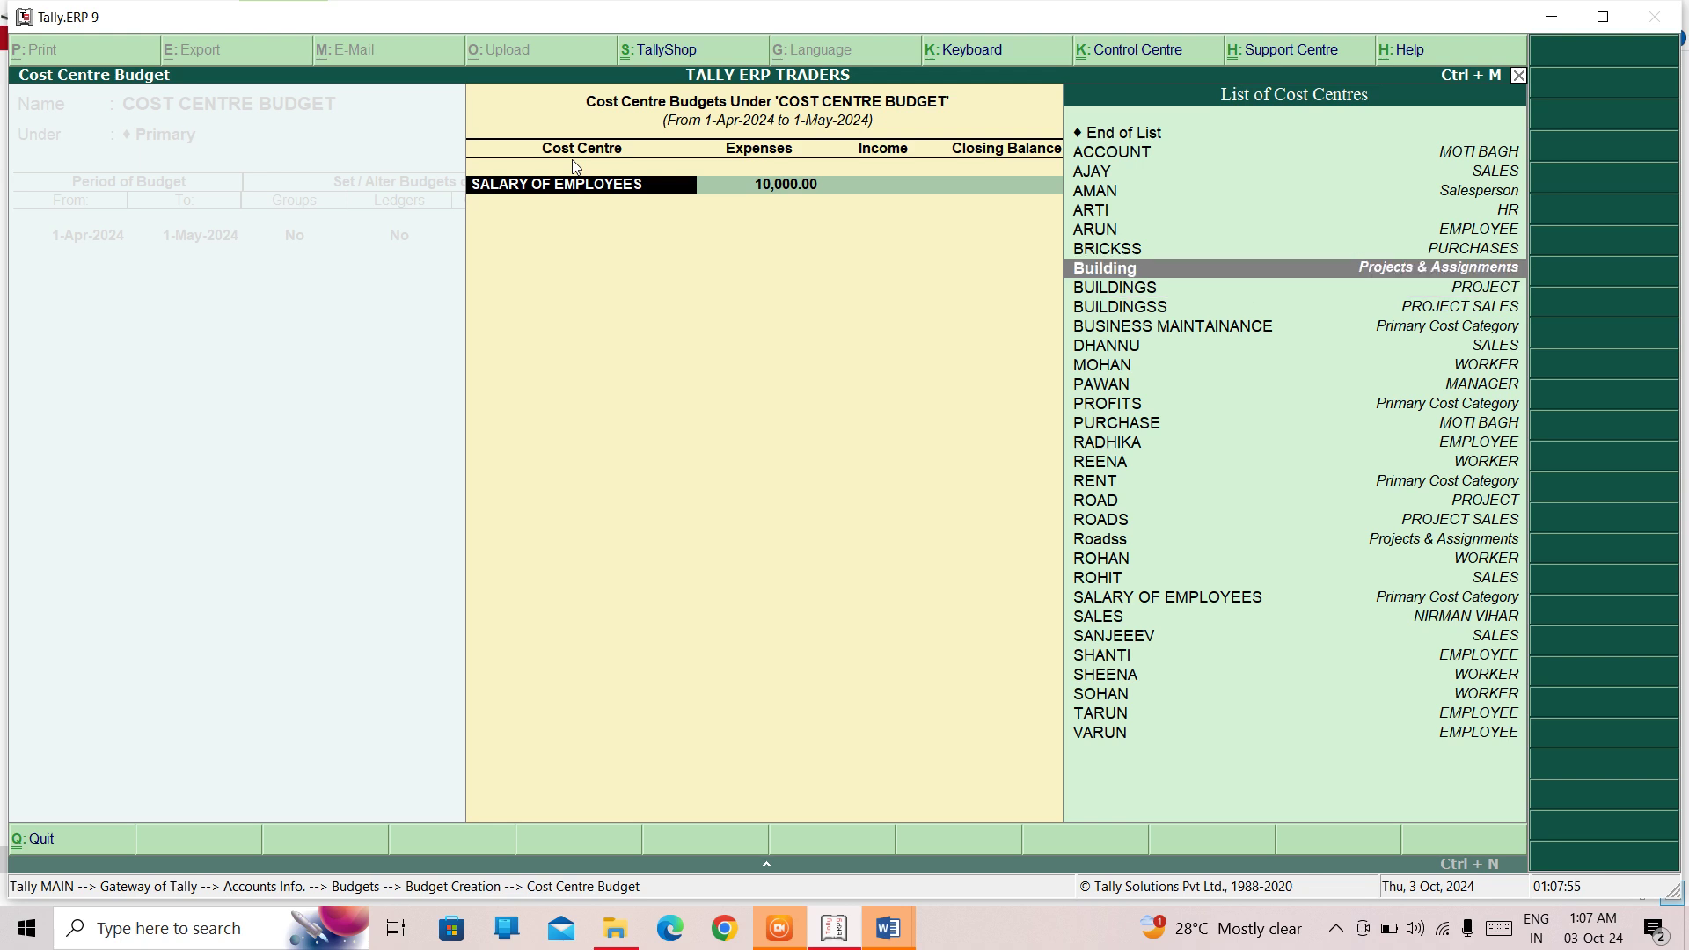
key(Up)
key(Up)
key(Up)
key(Up)
key(Up)
key(Up)
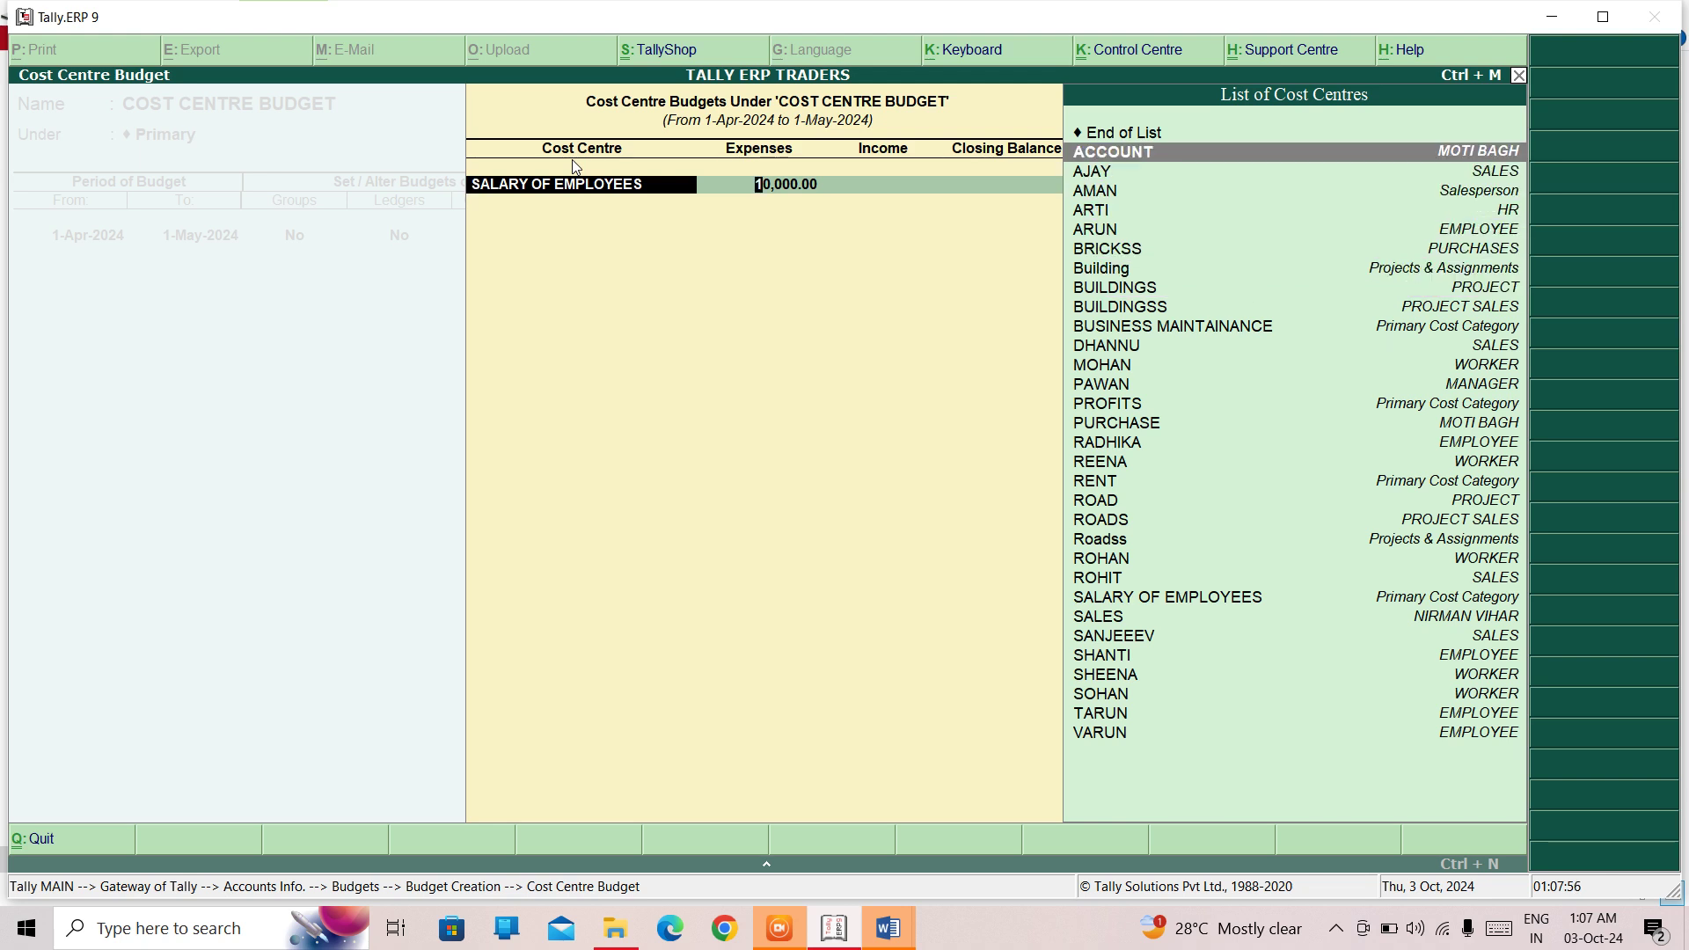
key(Return)
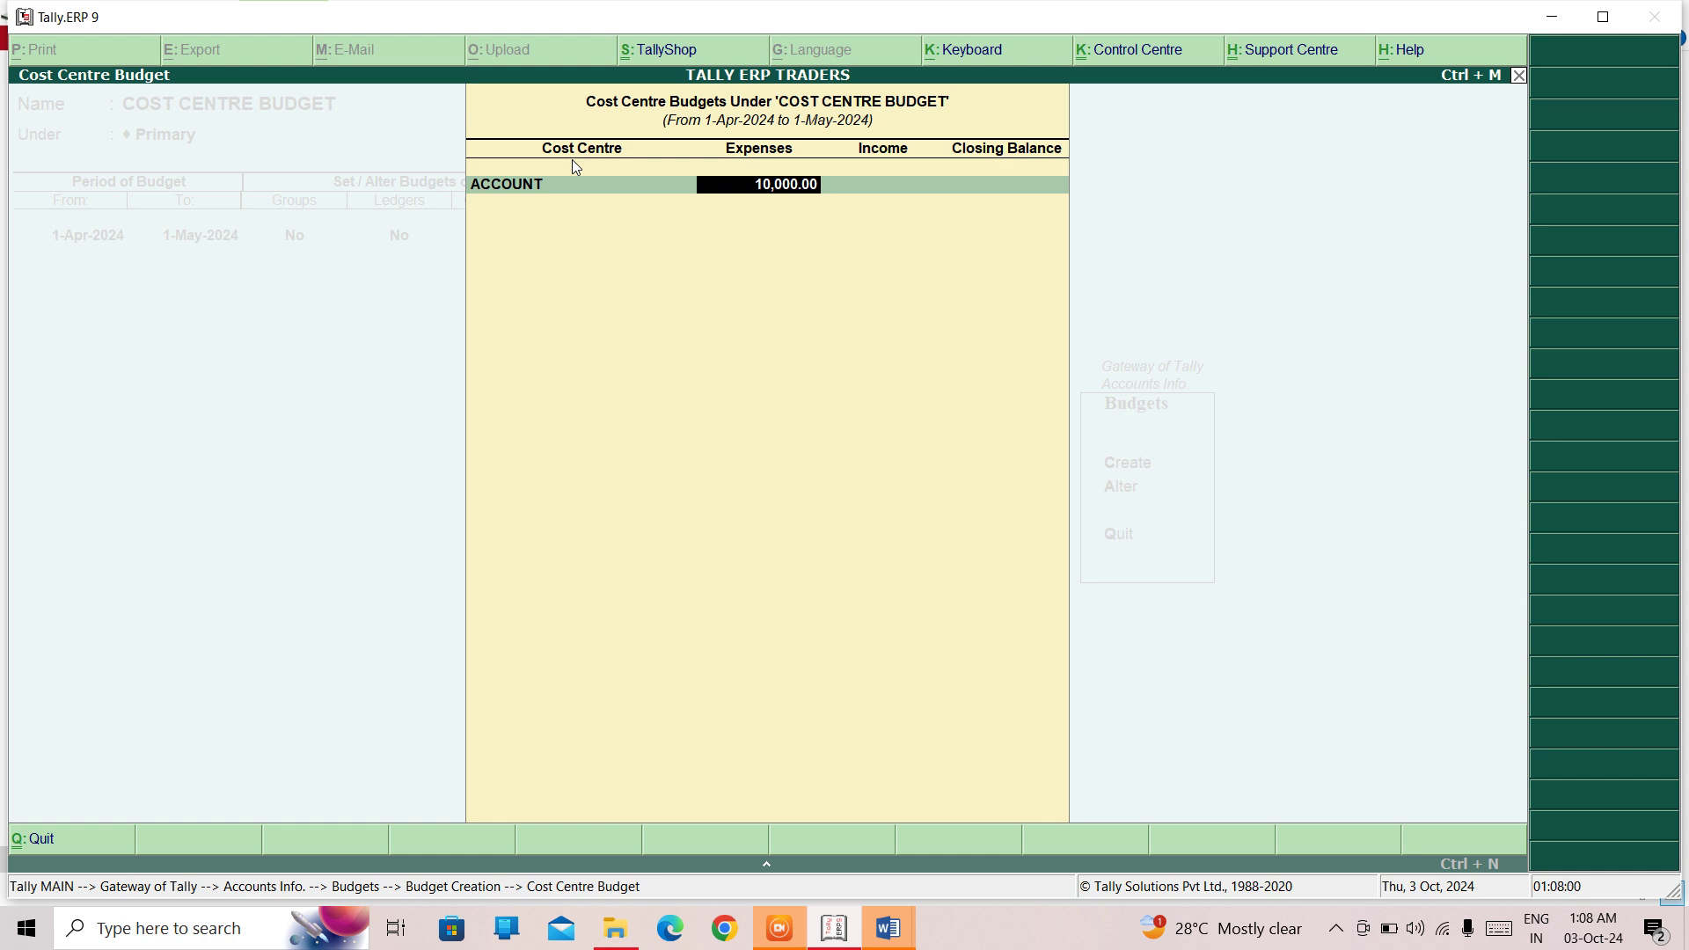
Keep the ACCOUNT row's expenses as entered and set its income to 20000 and closing balance to 2000
key(Return)
text(20000)
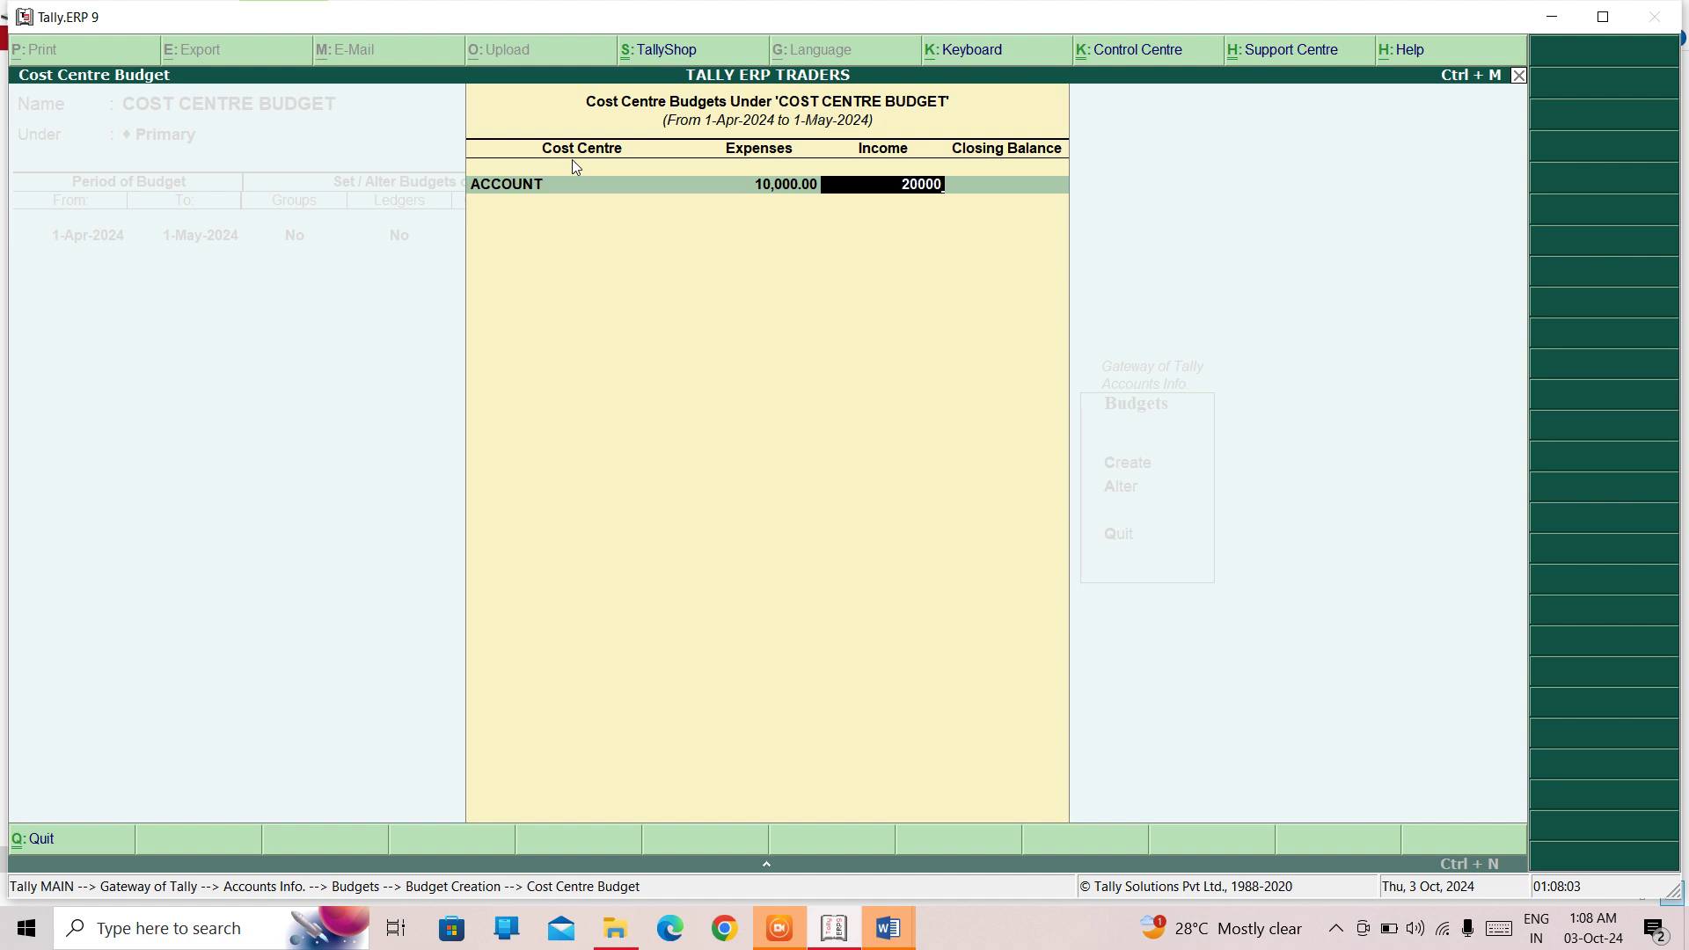
key(Return)
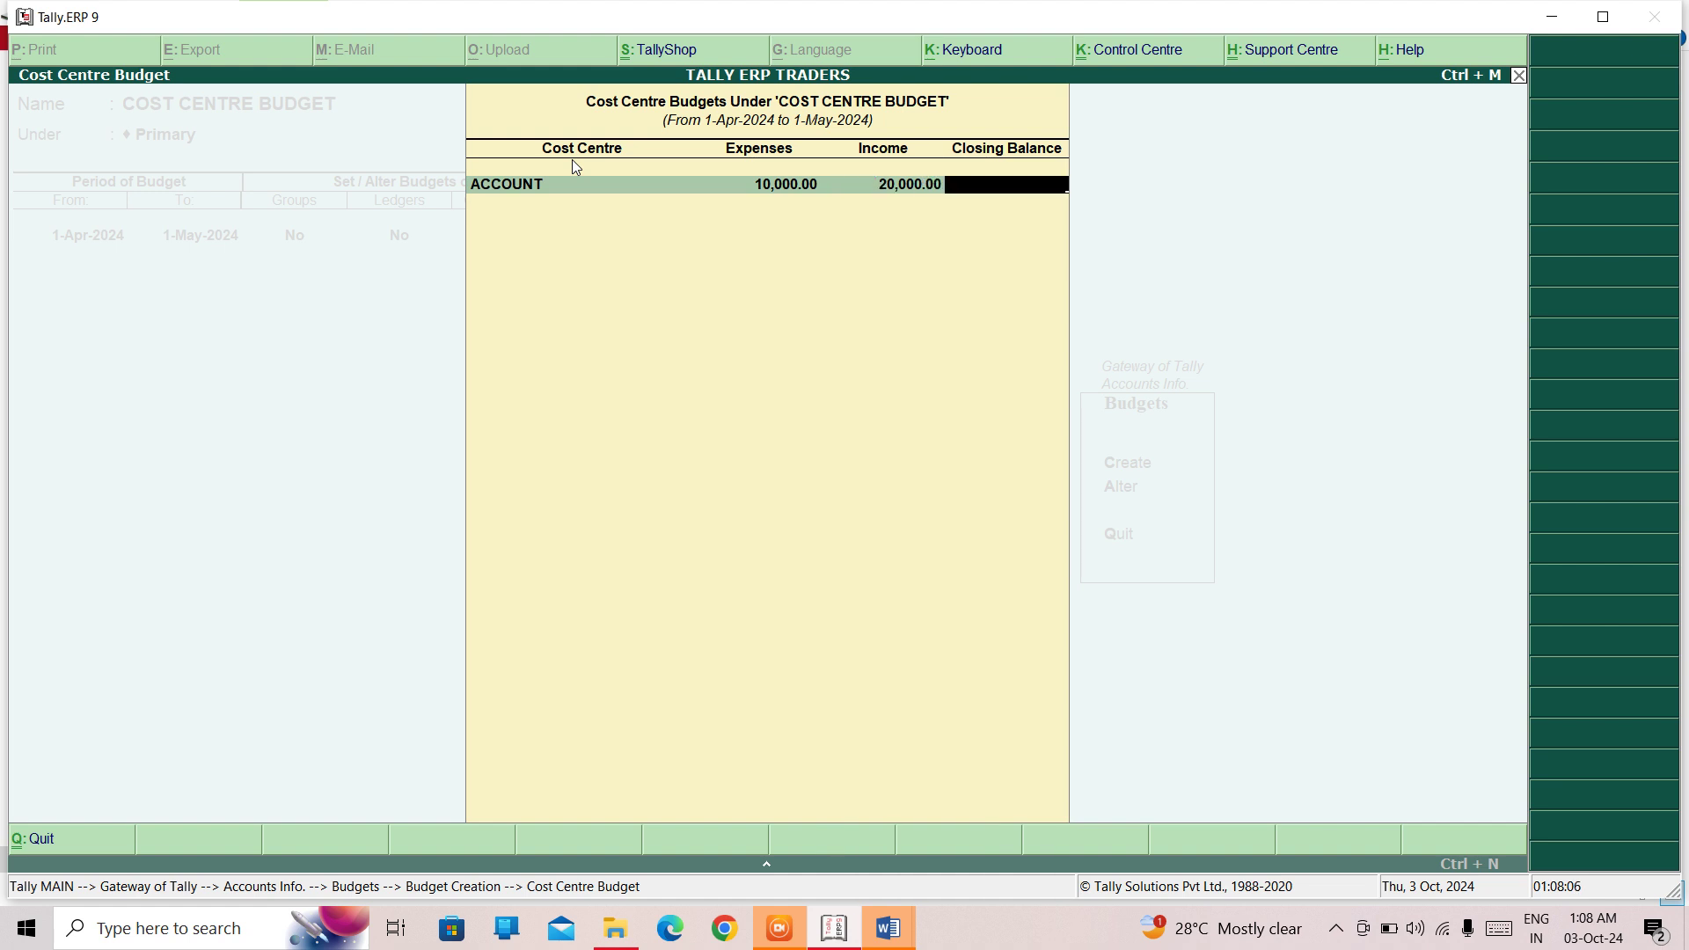
text(2000)
key(Return)
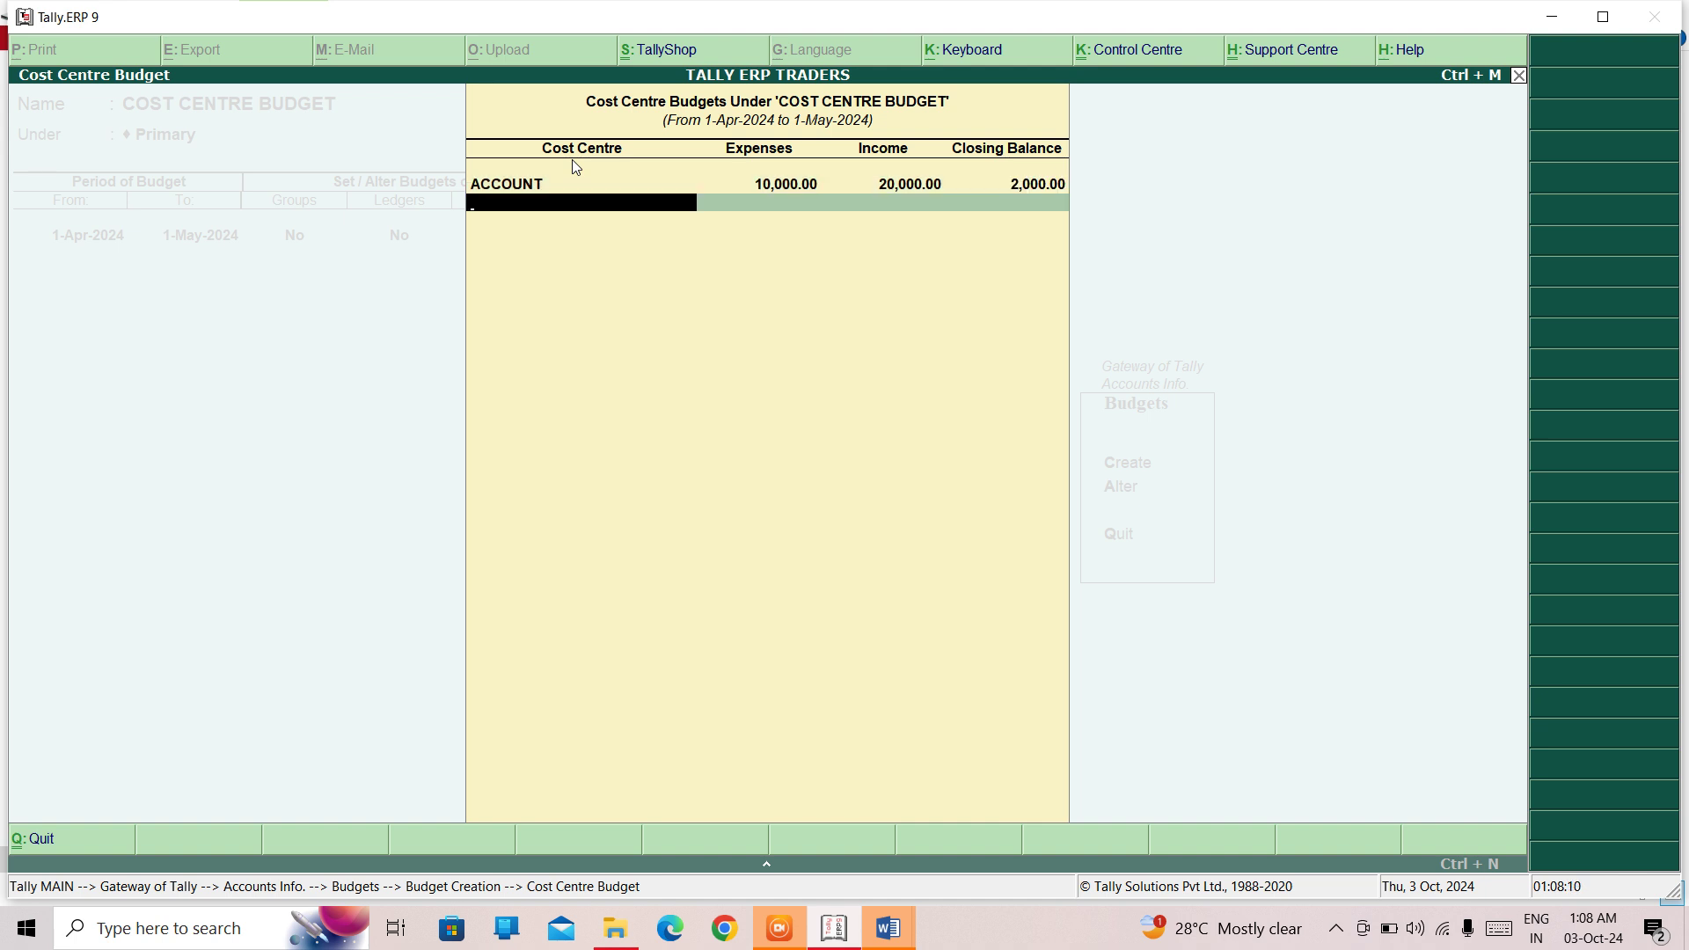
Finish the cost centre rows and accept the COST CENTRE BUDGET without adding another period
key(Return)
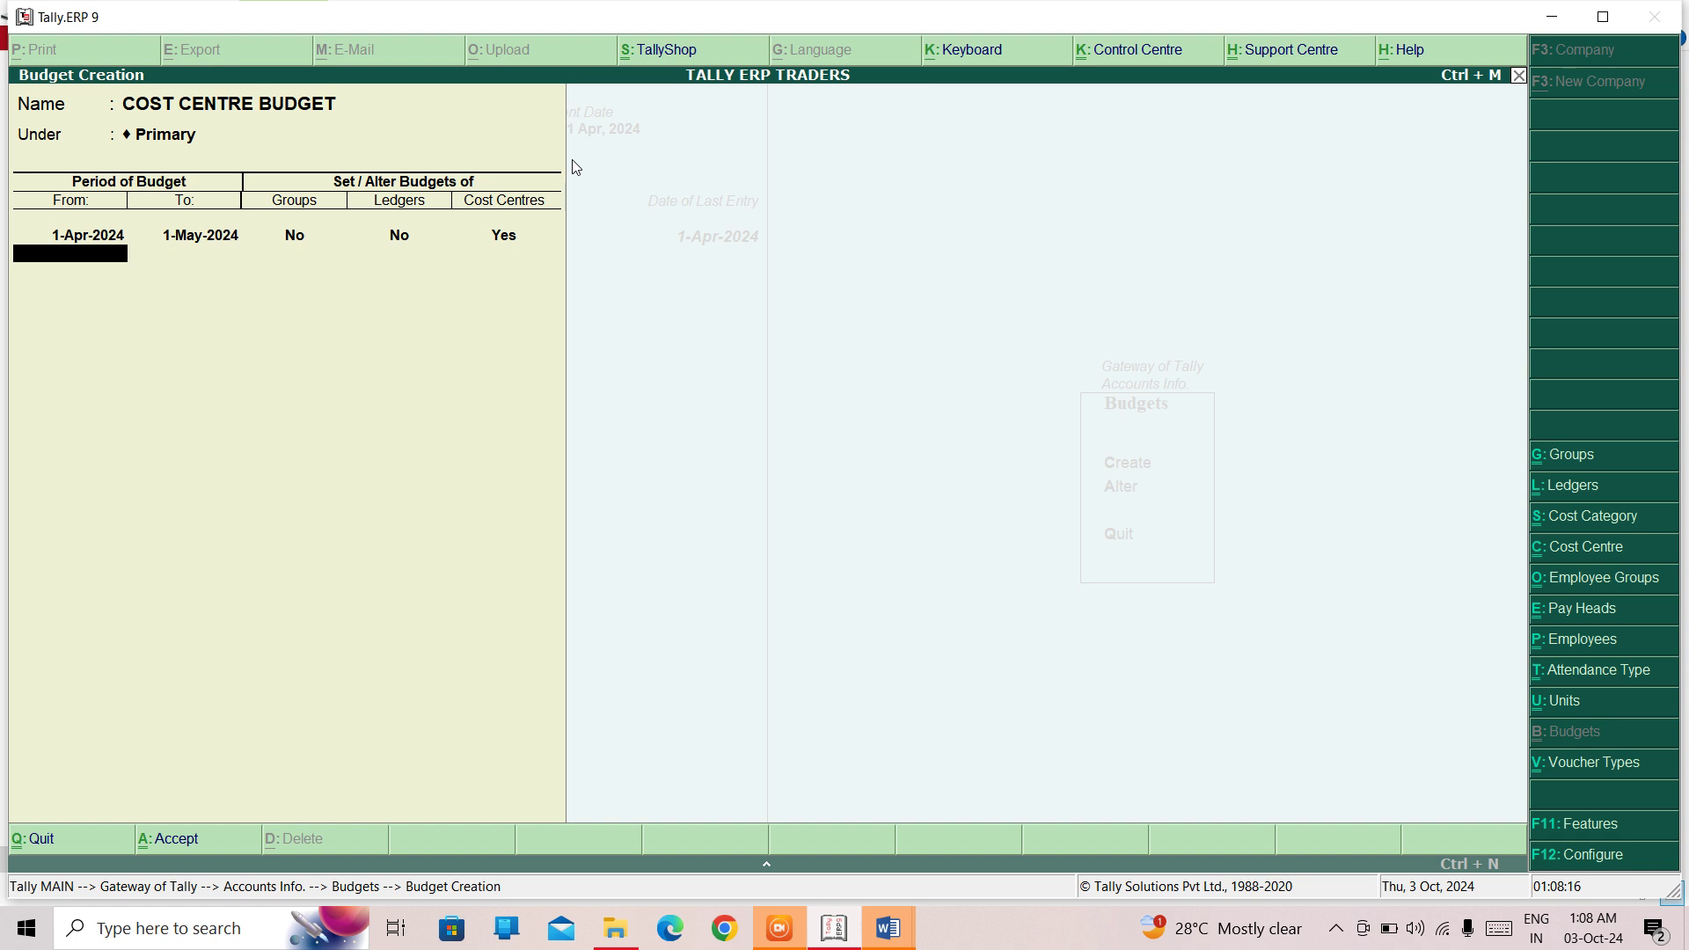
key(Return)
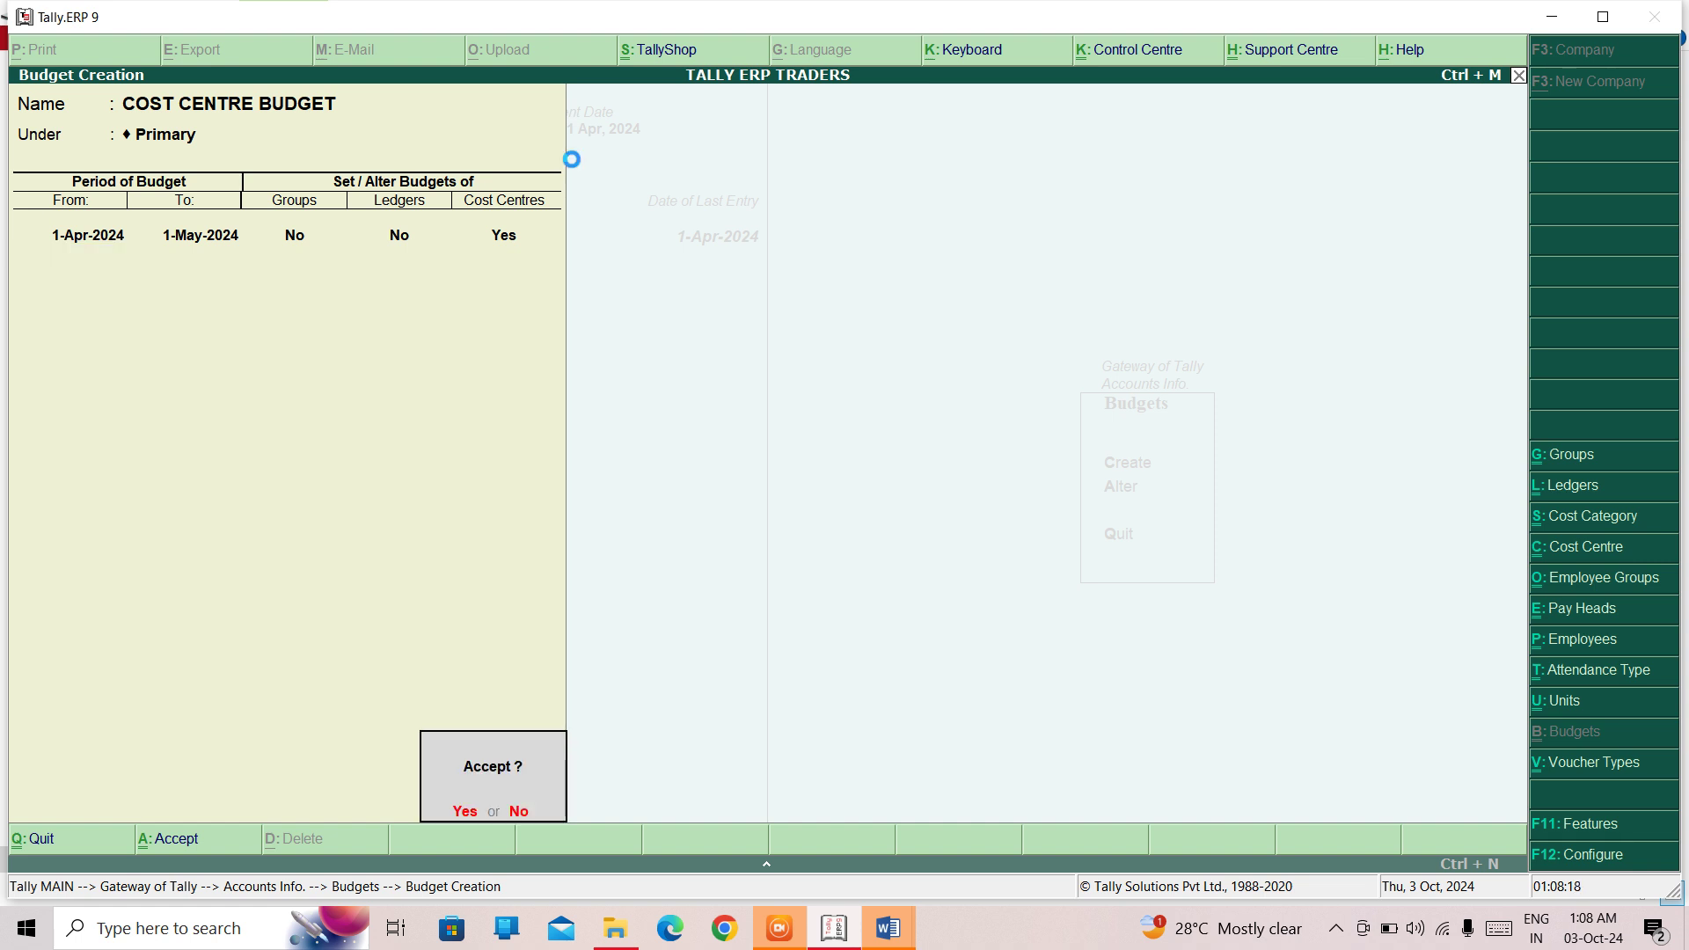
key(y)
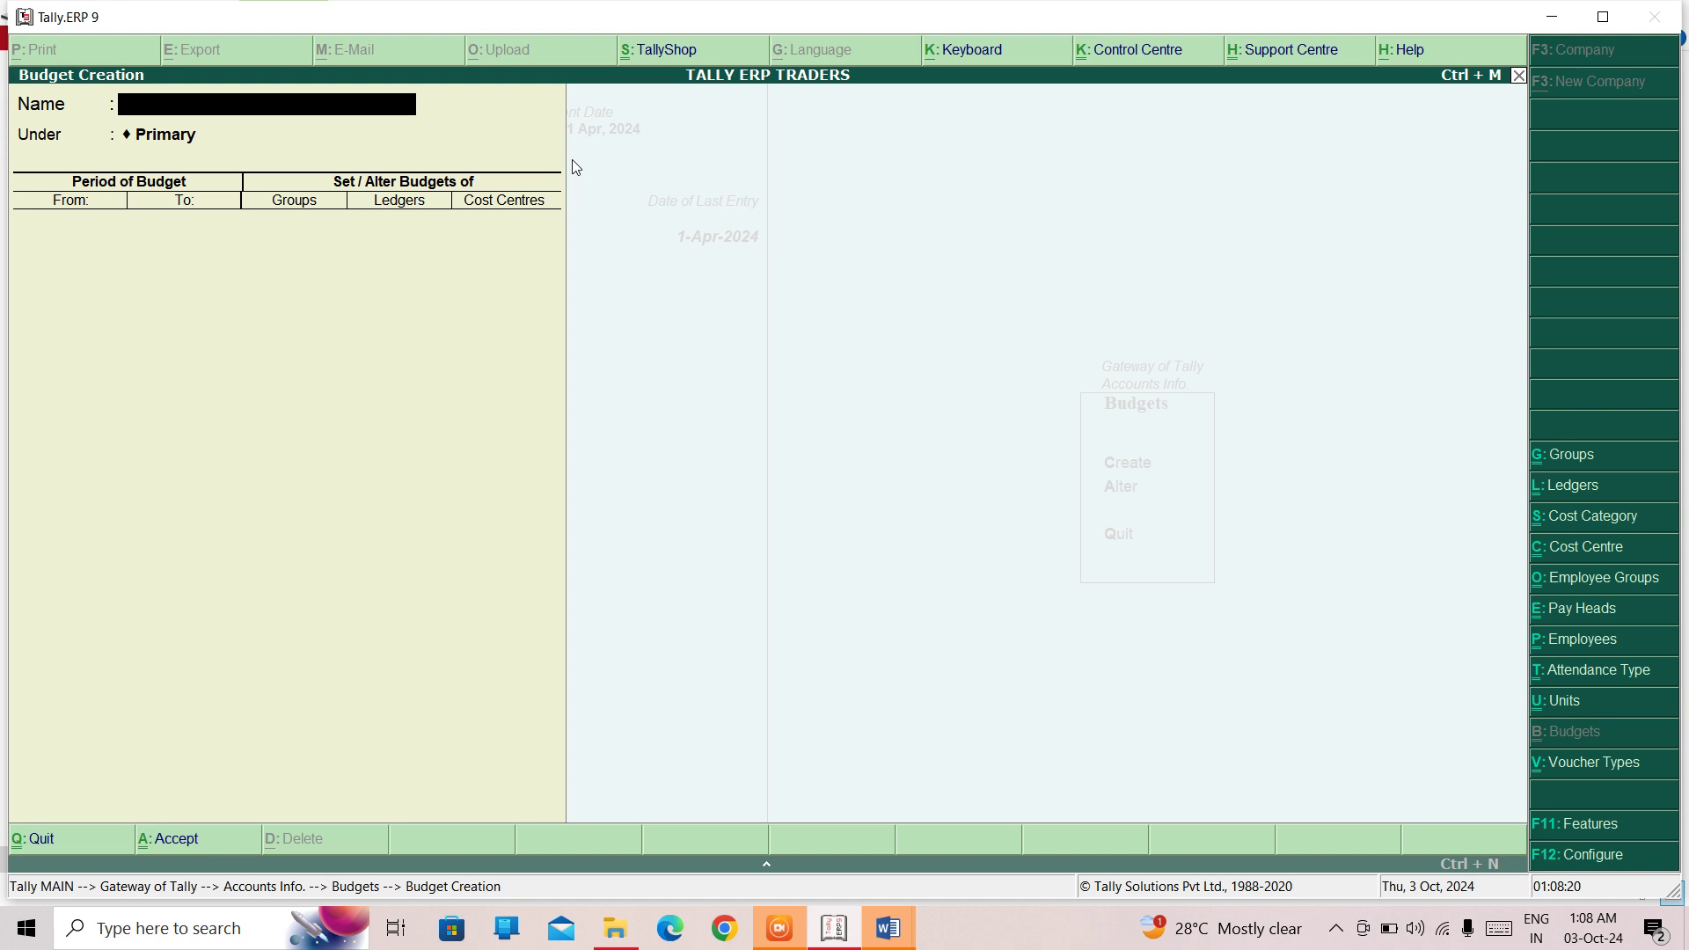
Quit budget creation, look through the list of budgets available for alteration, and return to the Accounts Info. menu
key(Escape)
key(y)
key(Down)
key(Return)
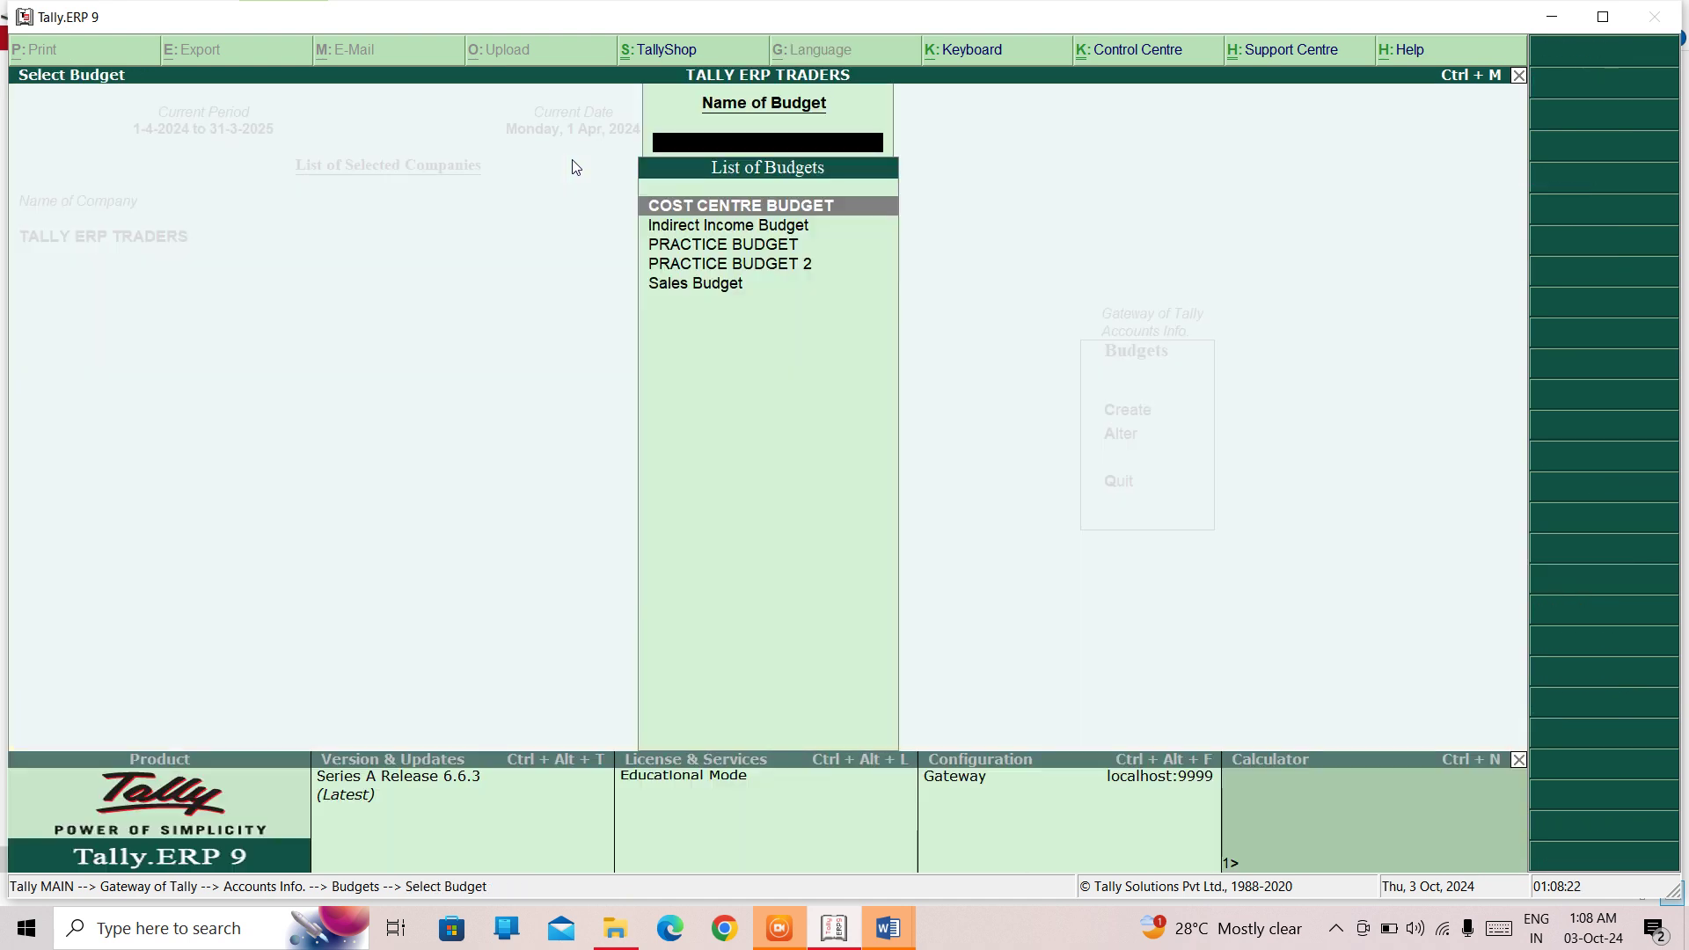
key(Down)
key(Down)
key(Down)
key(Up)
key(Up)
key(Up)
key(Escape)
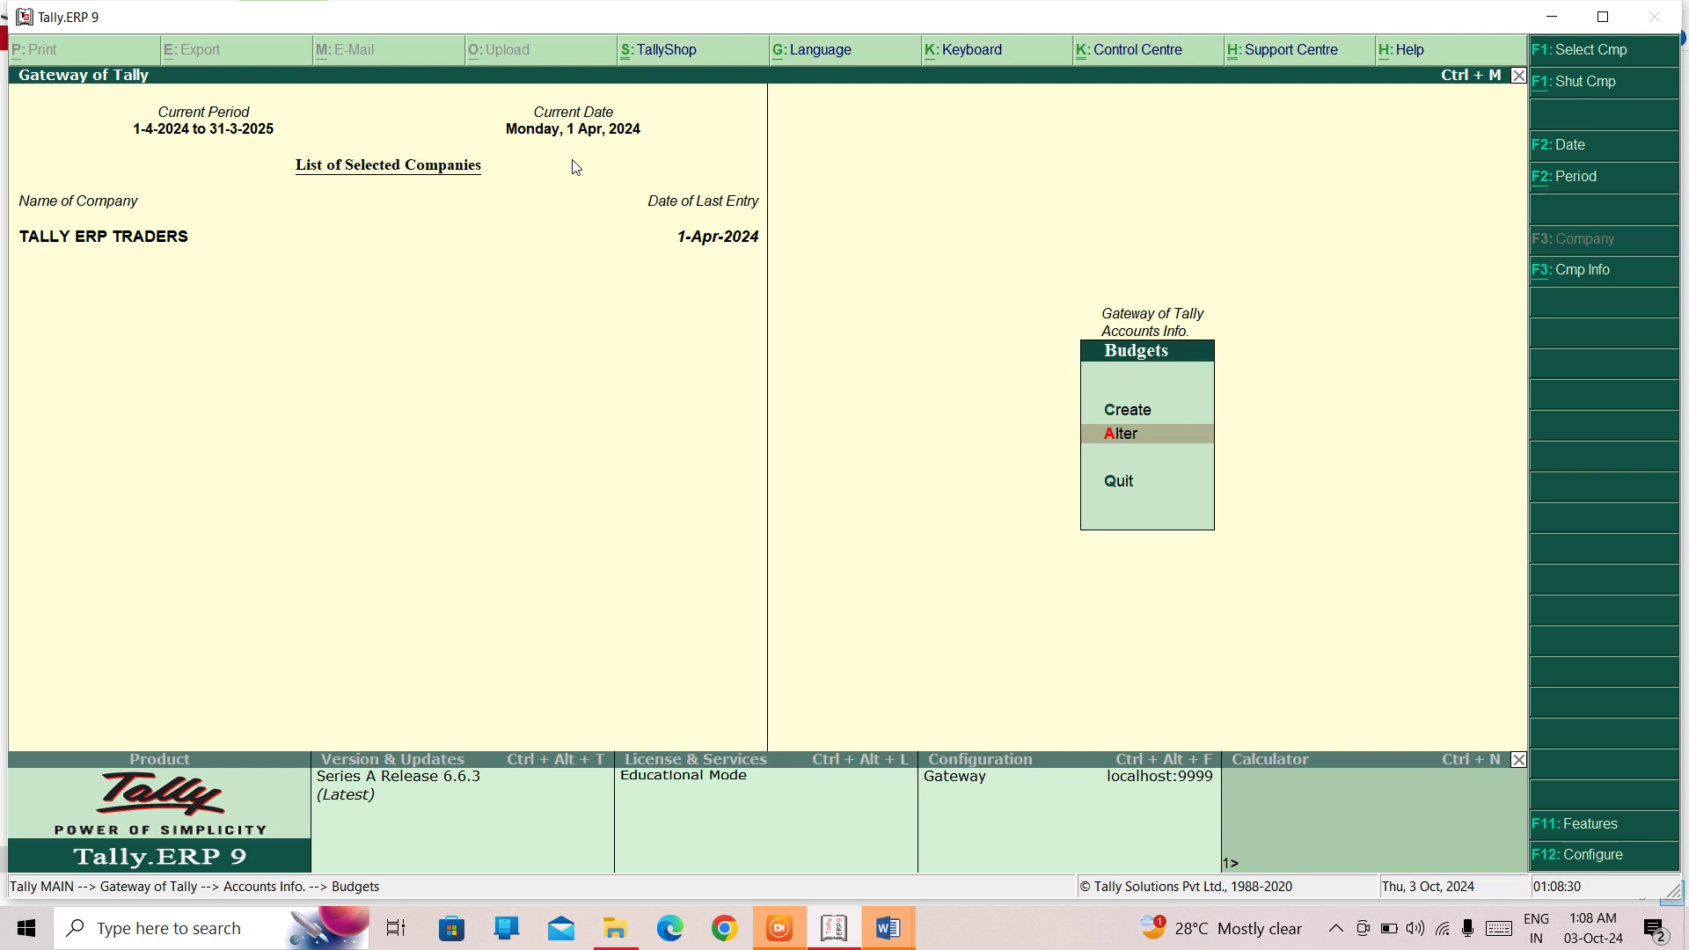
key(Escape)
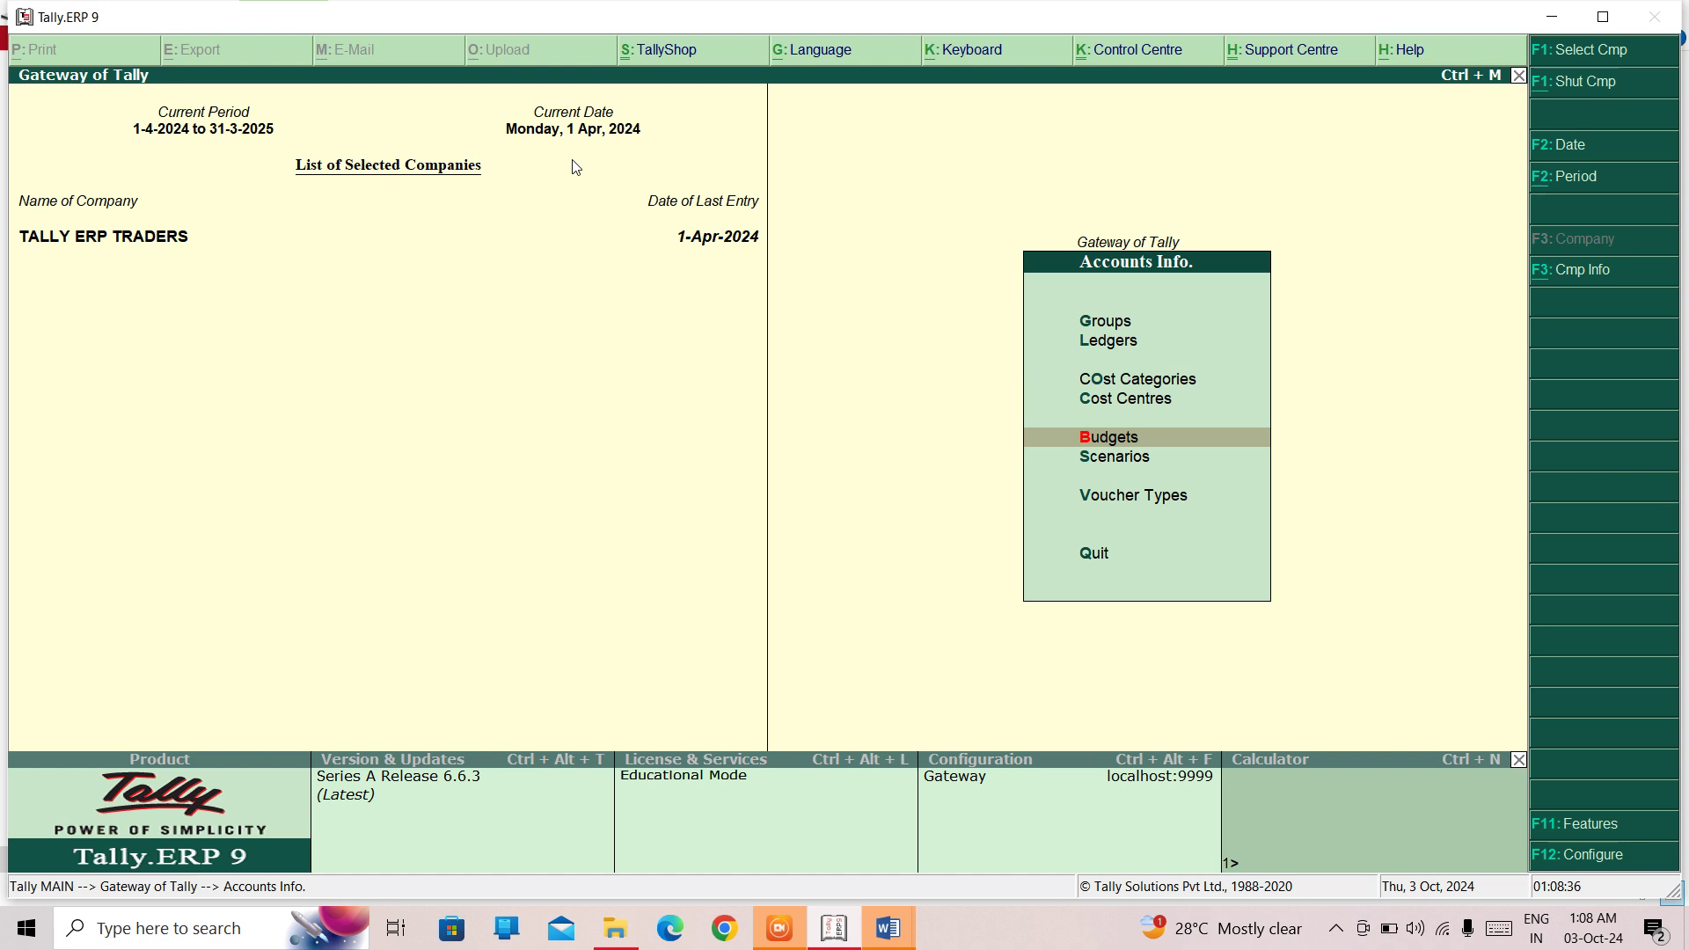
Start a new budget named CENTRE BUDGET and keep it under Primary
key(Return)
key(Return)
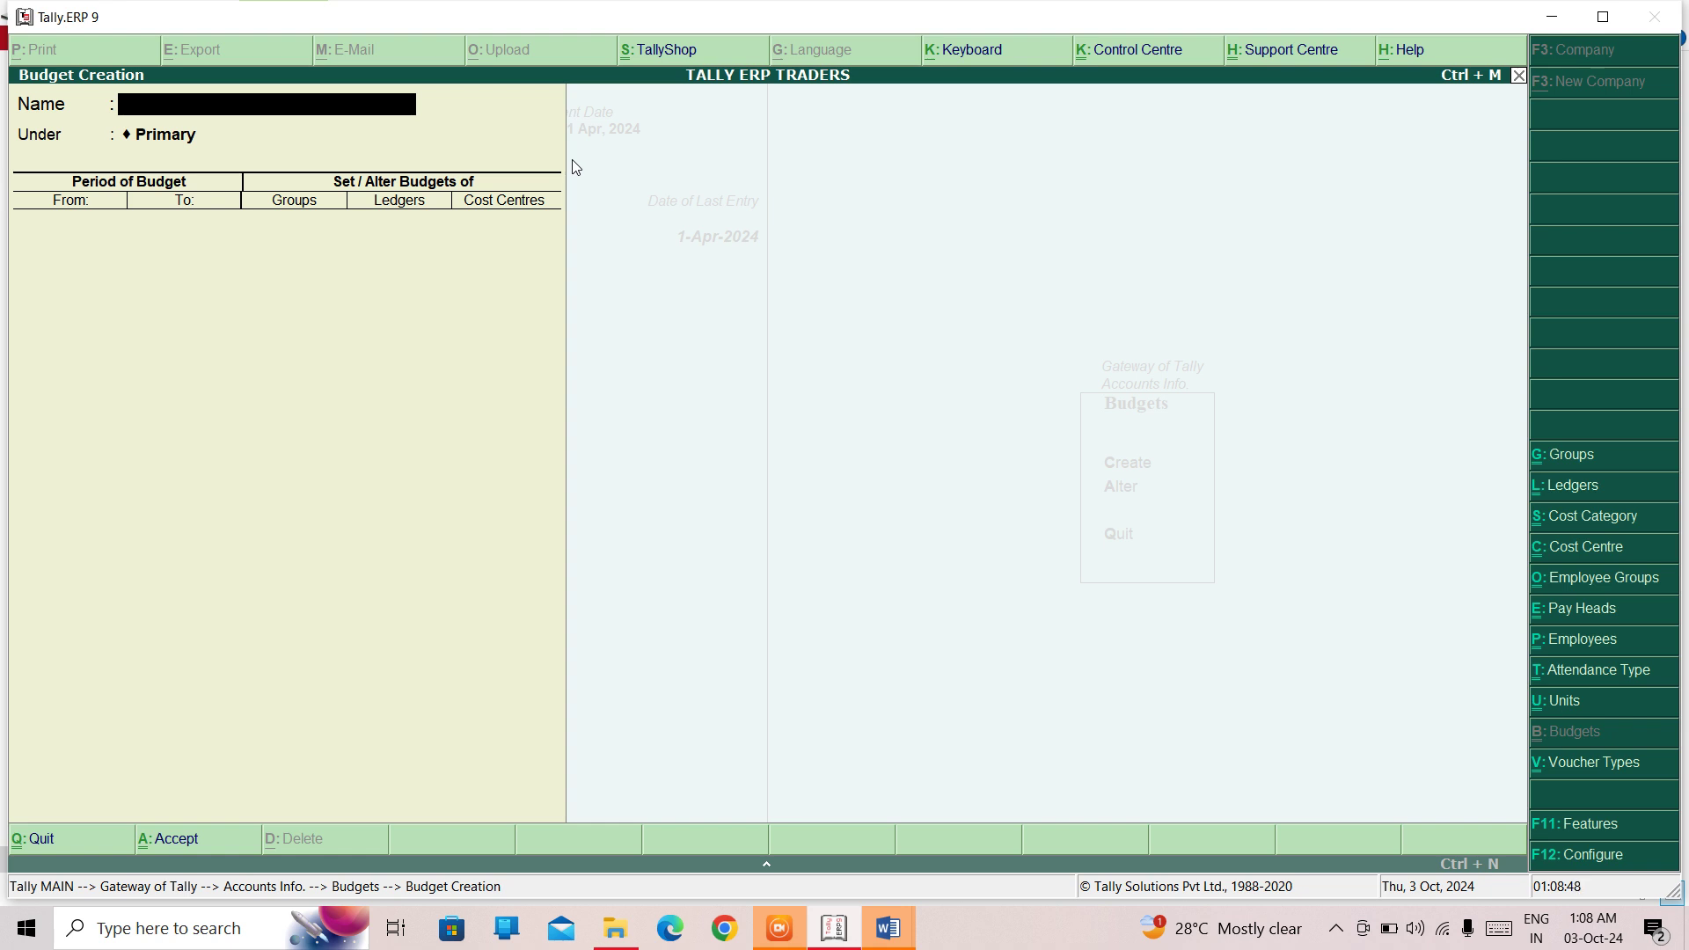
text(CENTRE BUDGET)
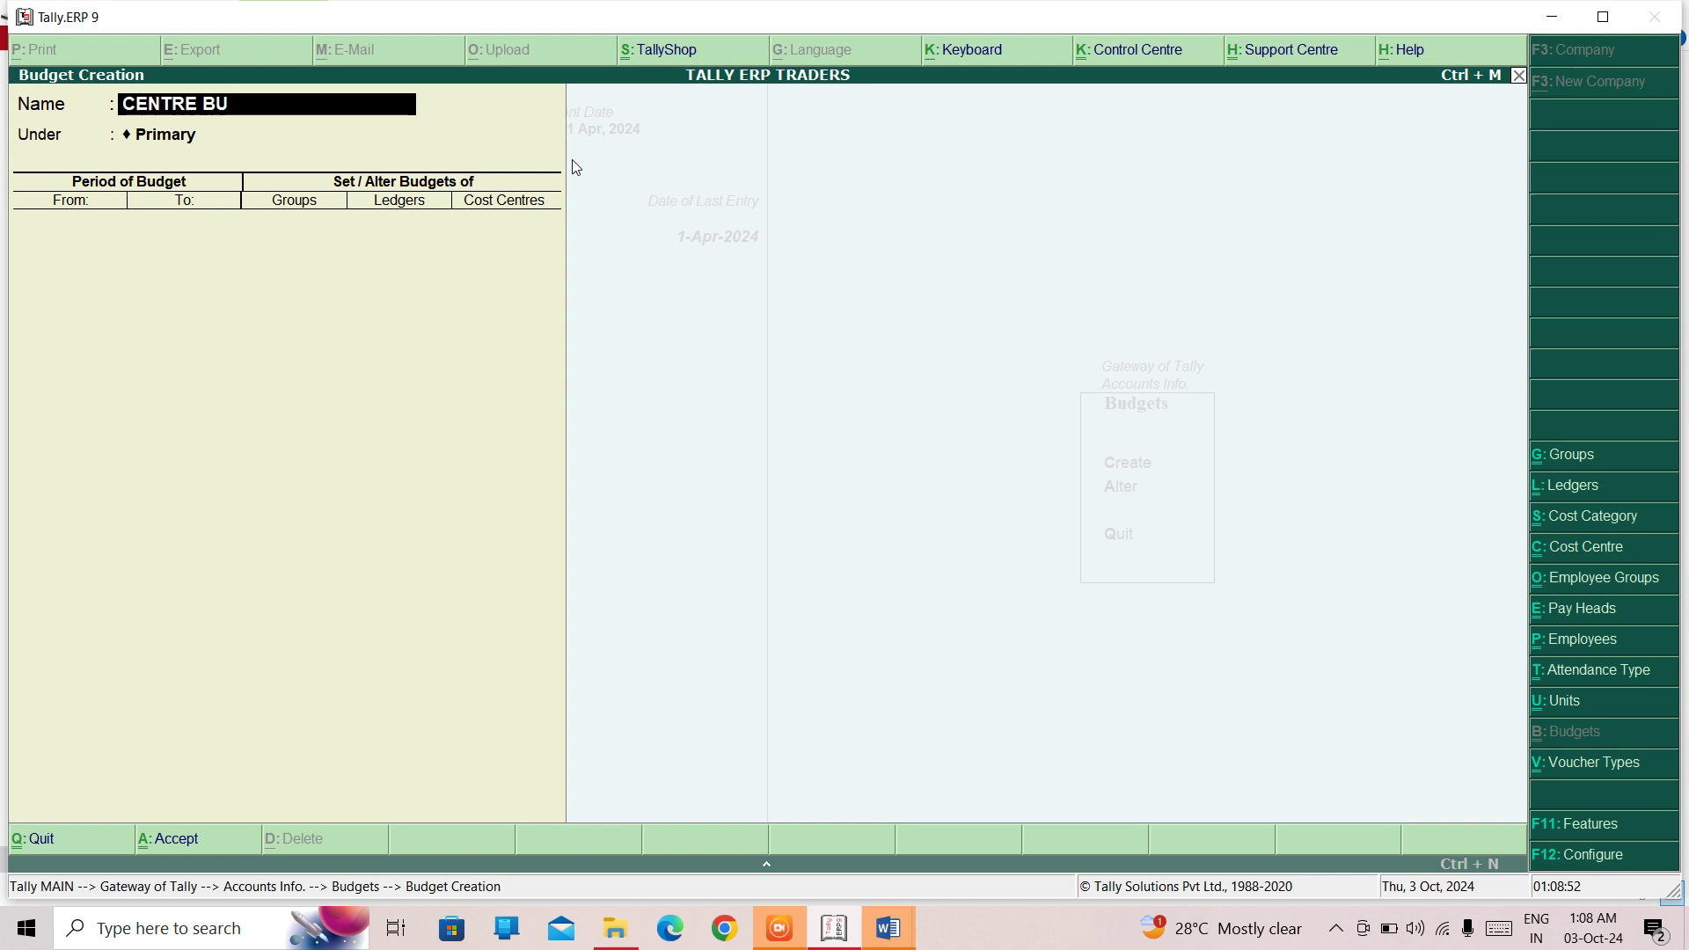
key(Return)
key(Return)
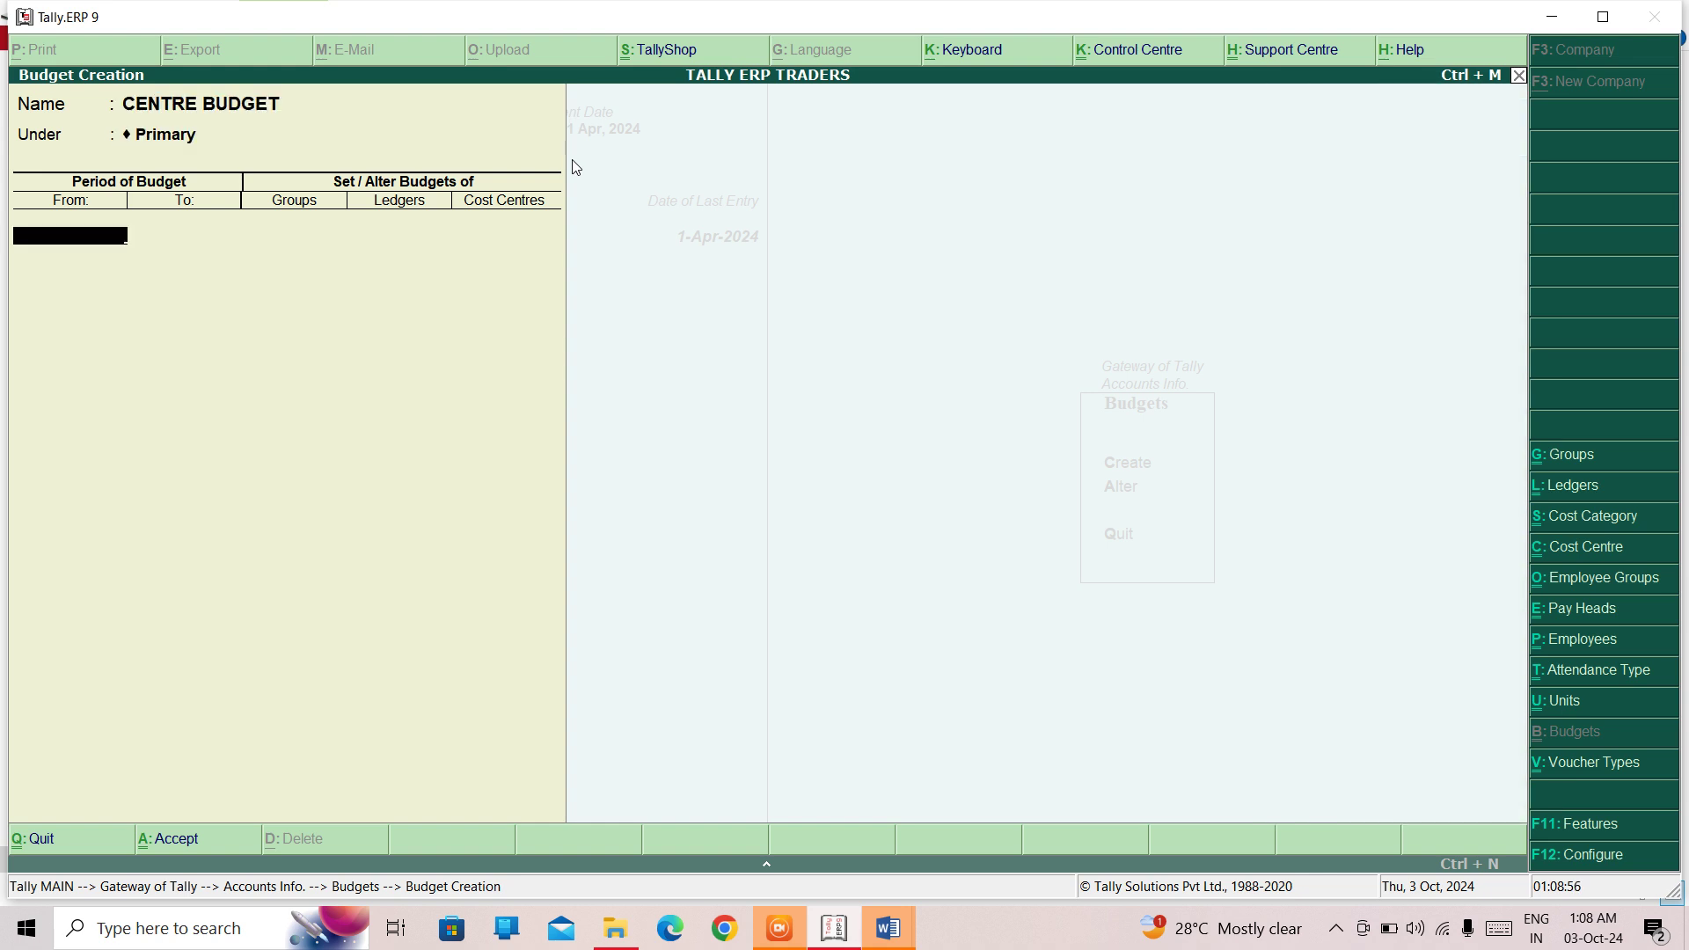
Set the CENTRE BUDGET period from 1-4-24 to 31-3-25
text(1-4-24)
key(Return)
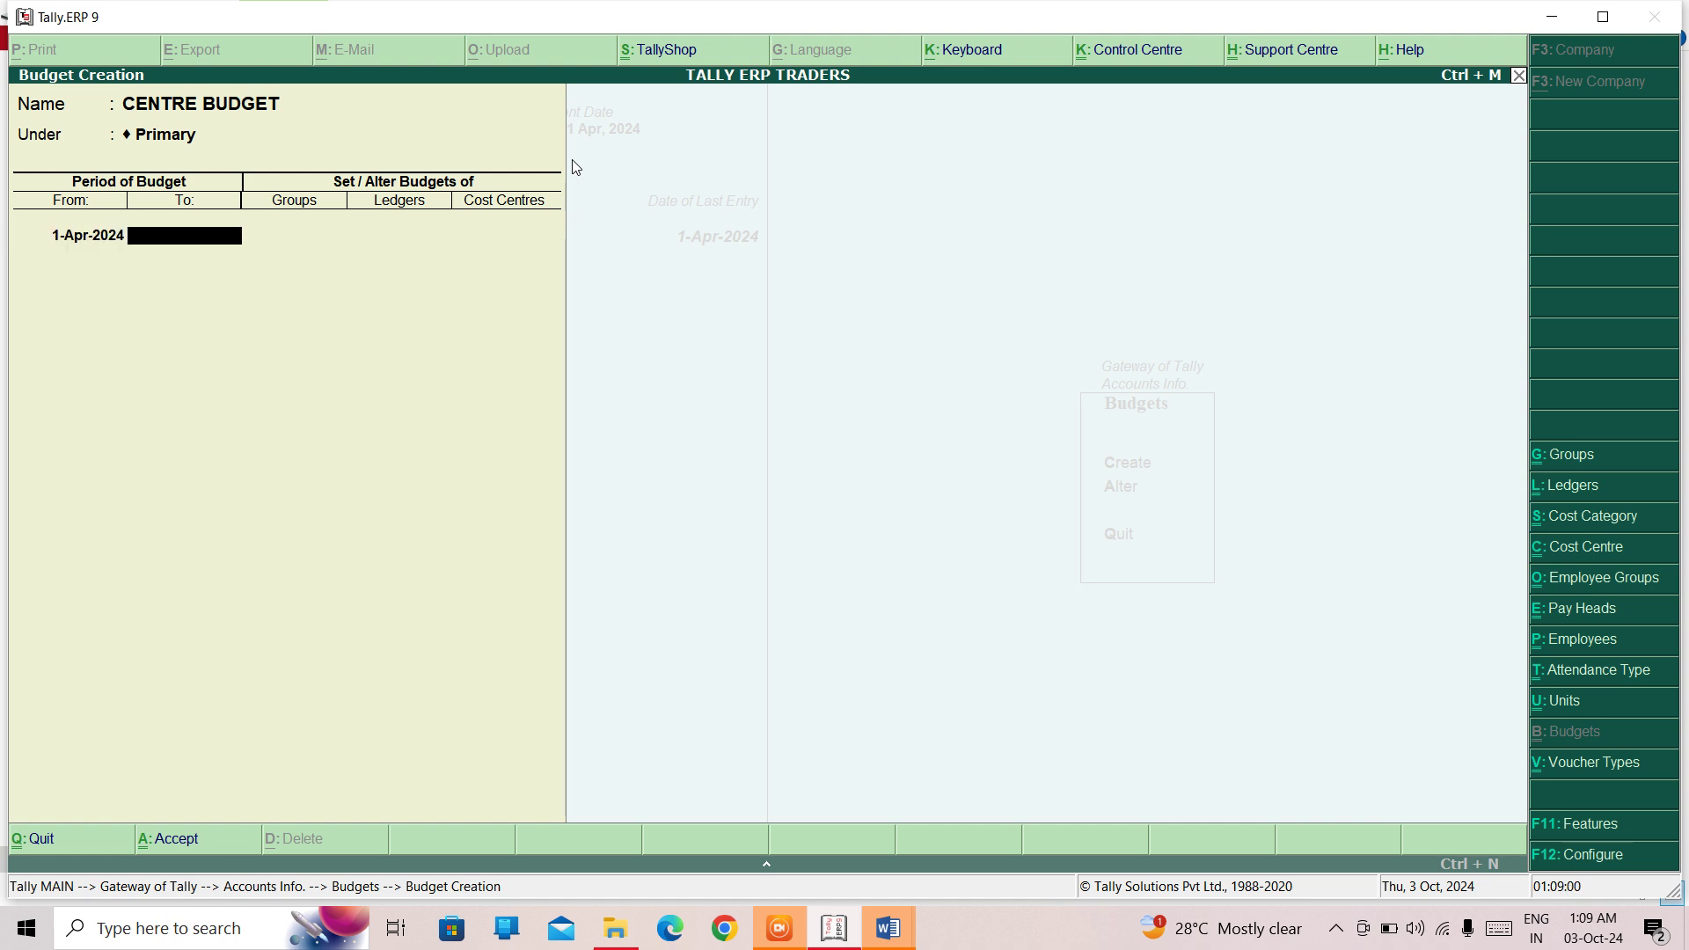
text(31-3)
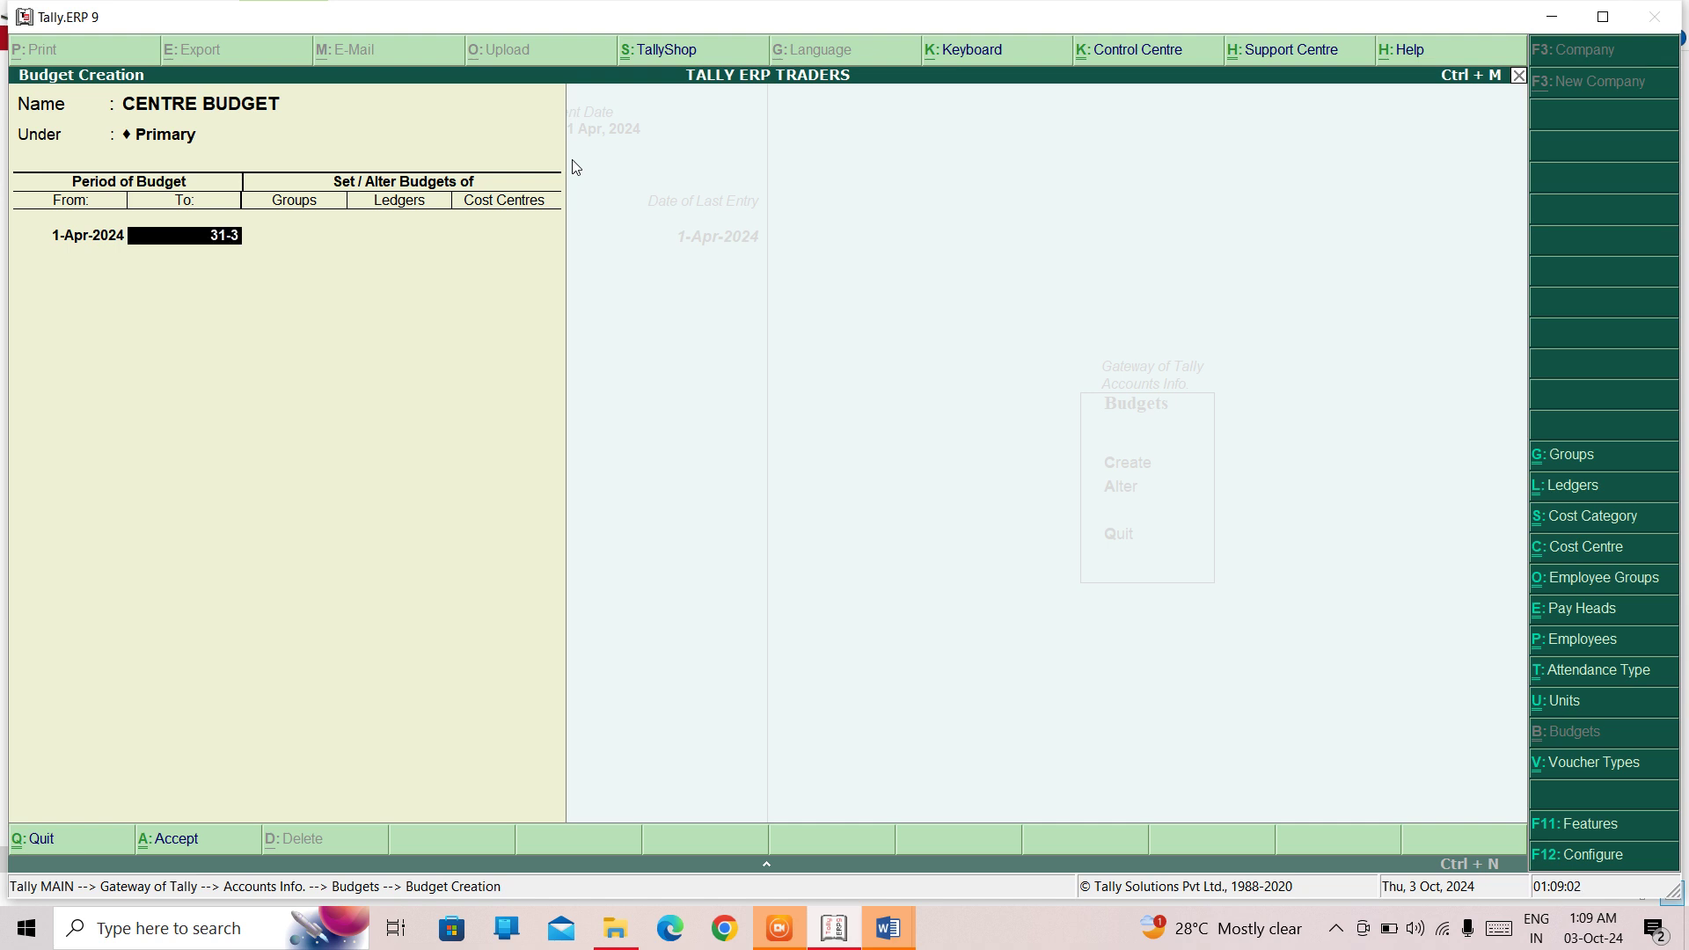
text(-24)
key(BackSpace)
text(5)
key(Return)
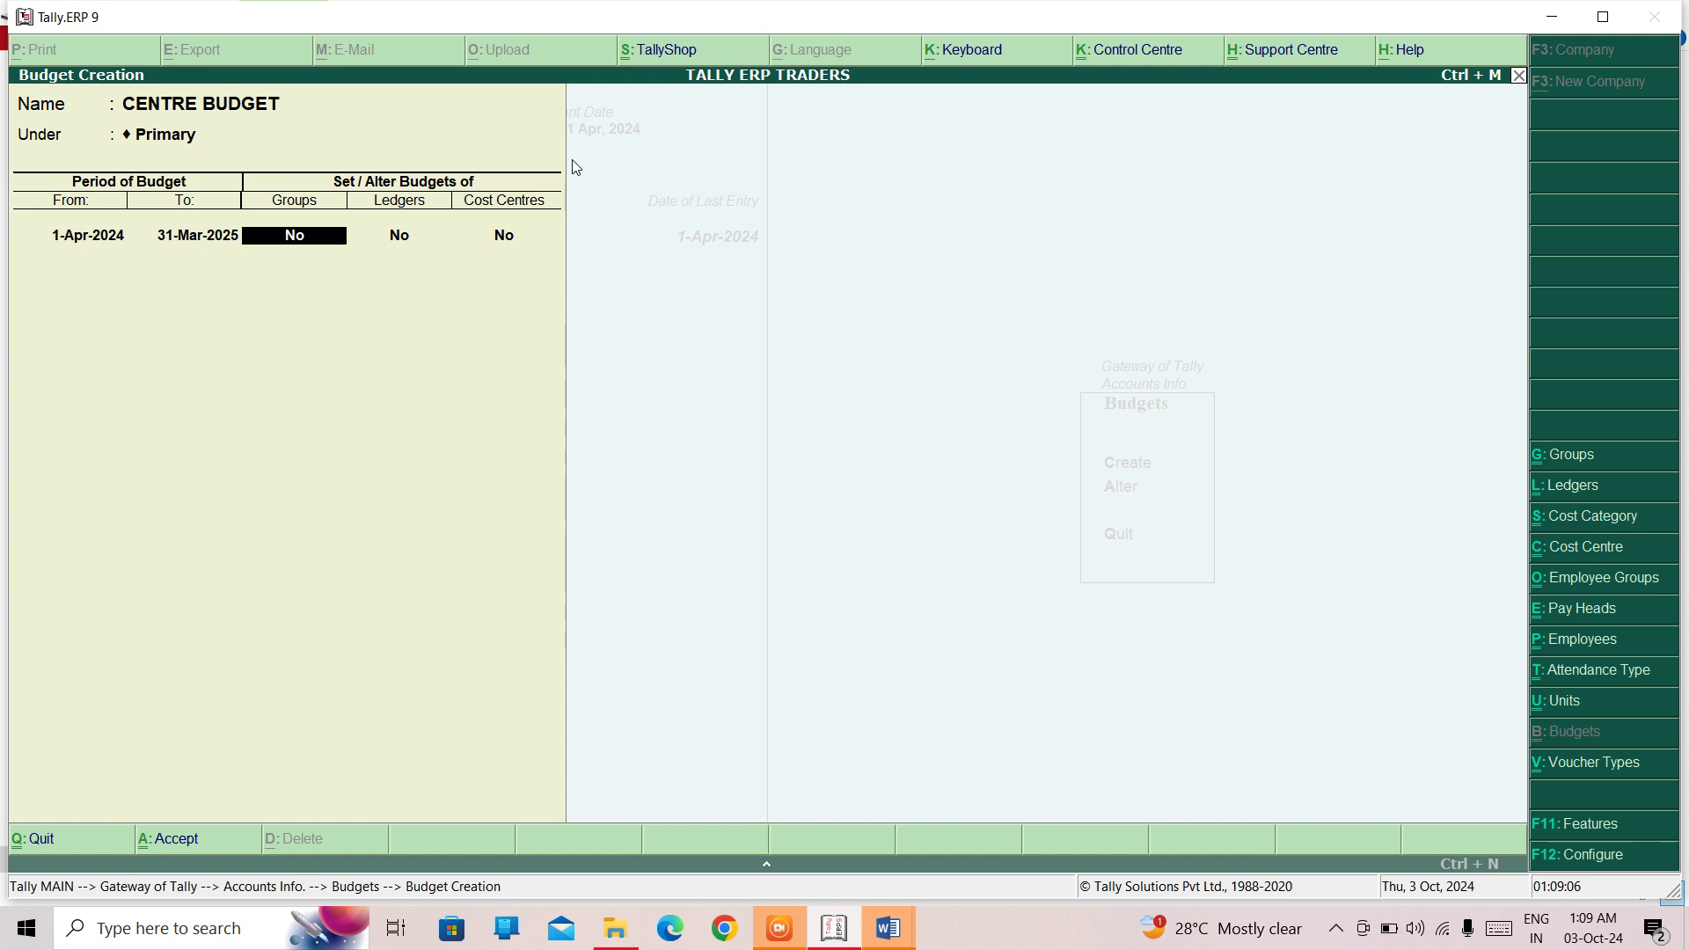
Leave Groups and Ledgers at No and set Cost Centres to Yes to open the CENTRE BUDGET details
key(Return)
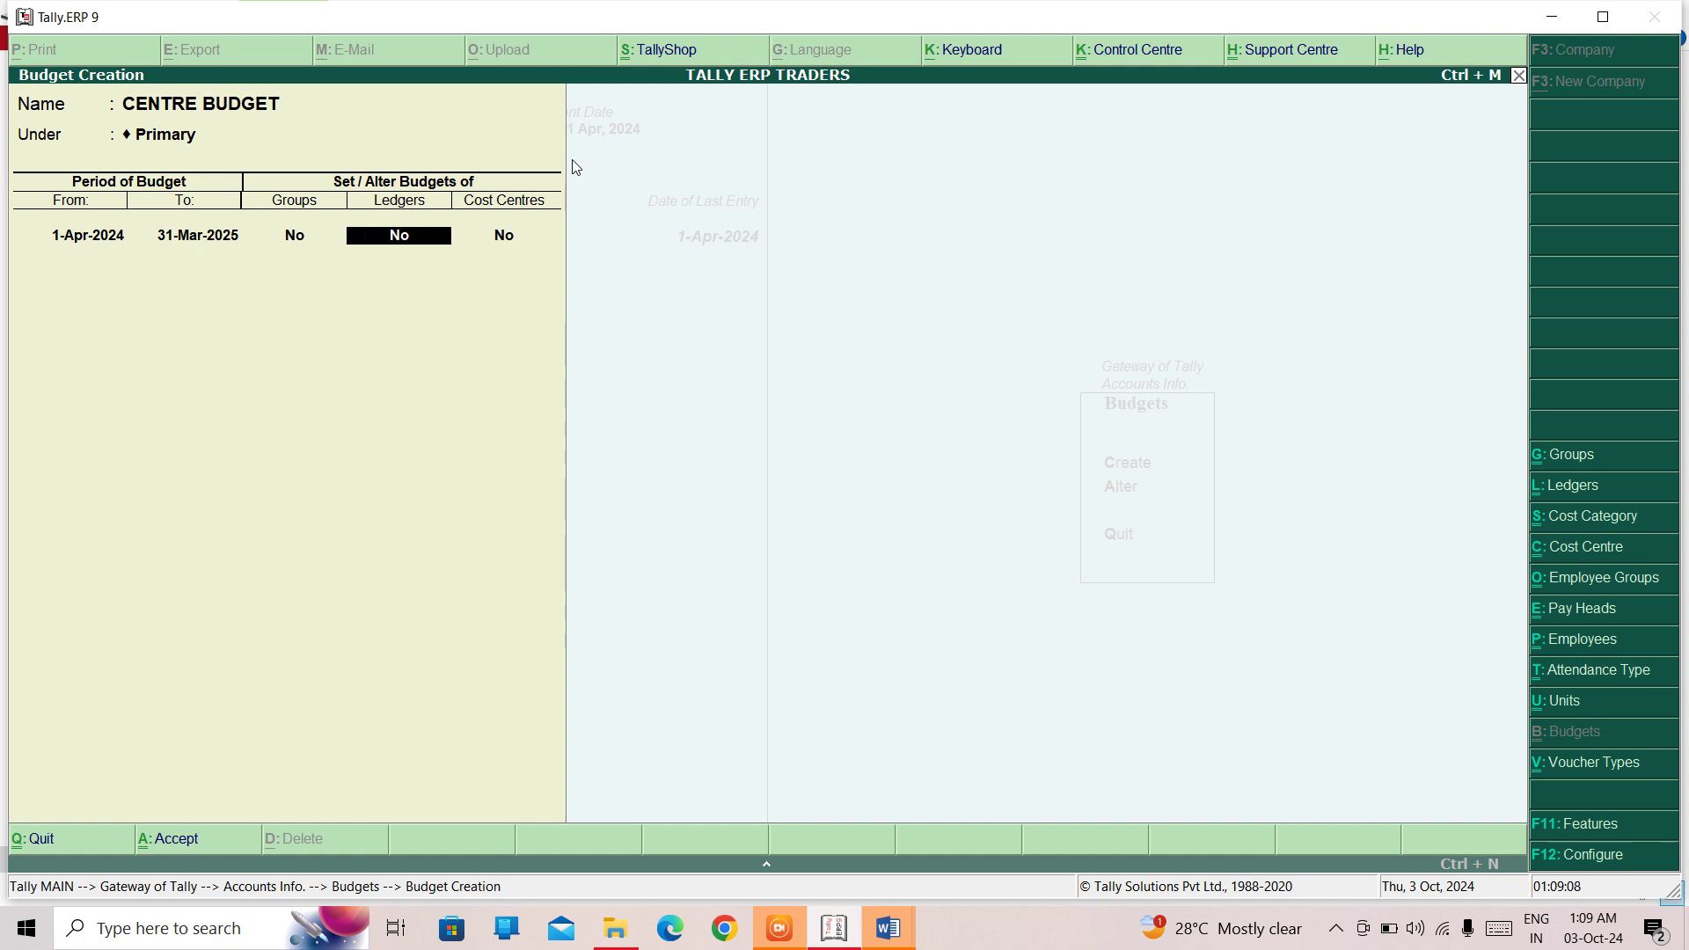
key(Return)
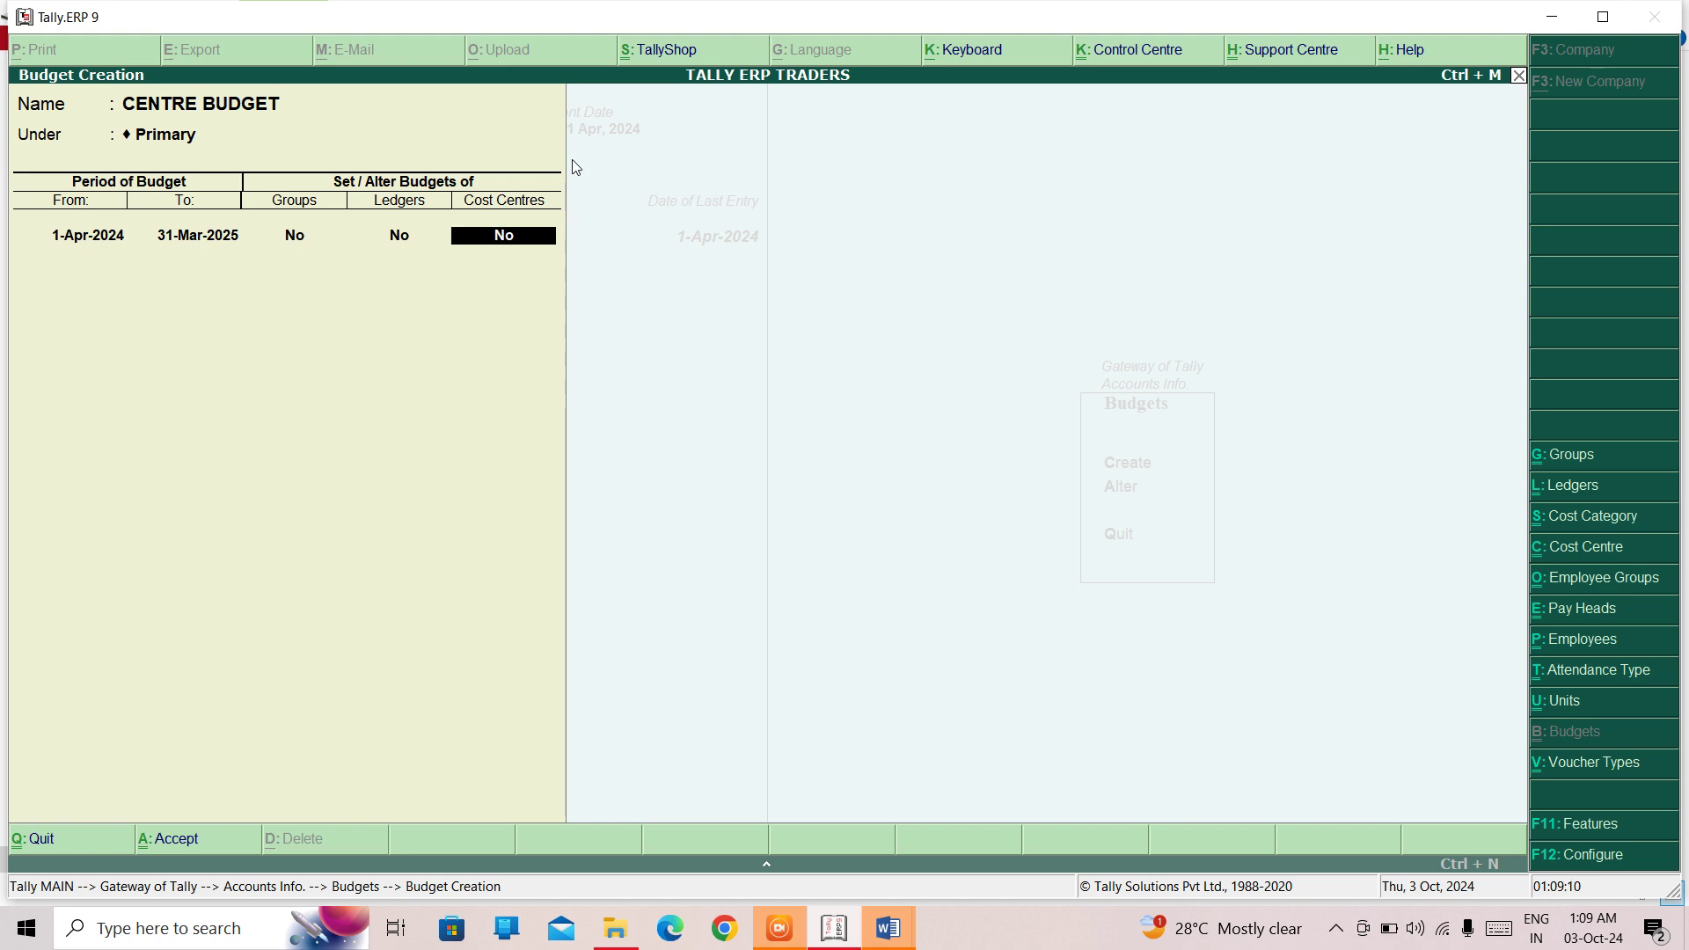
text(y)
key(Return)
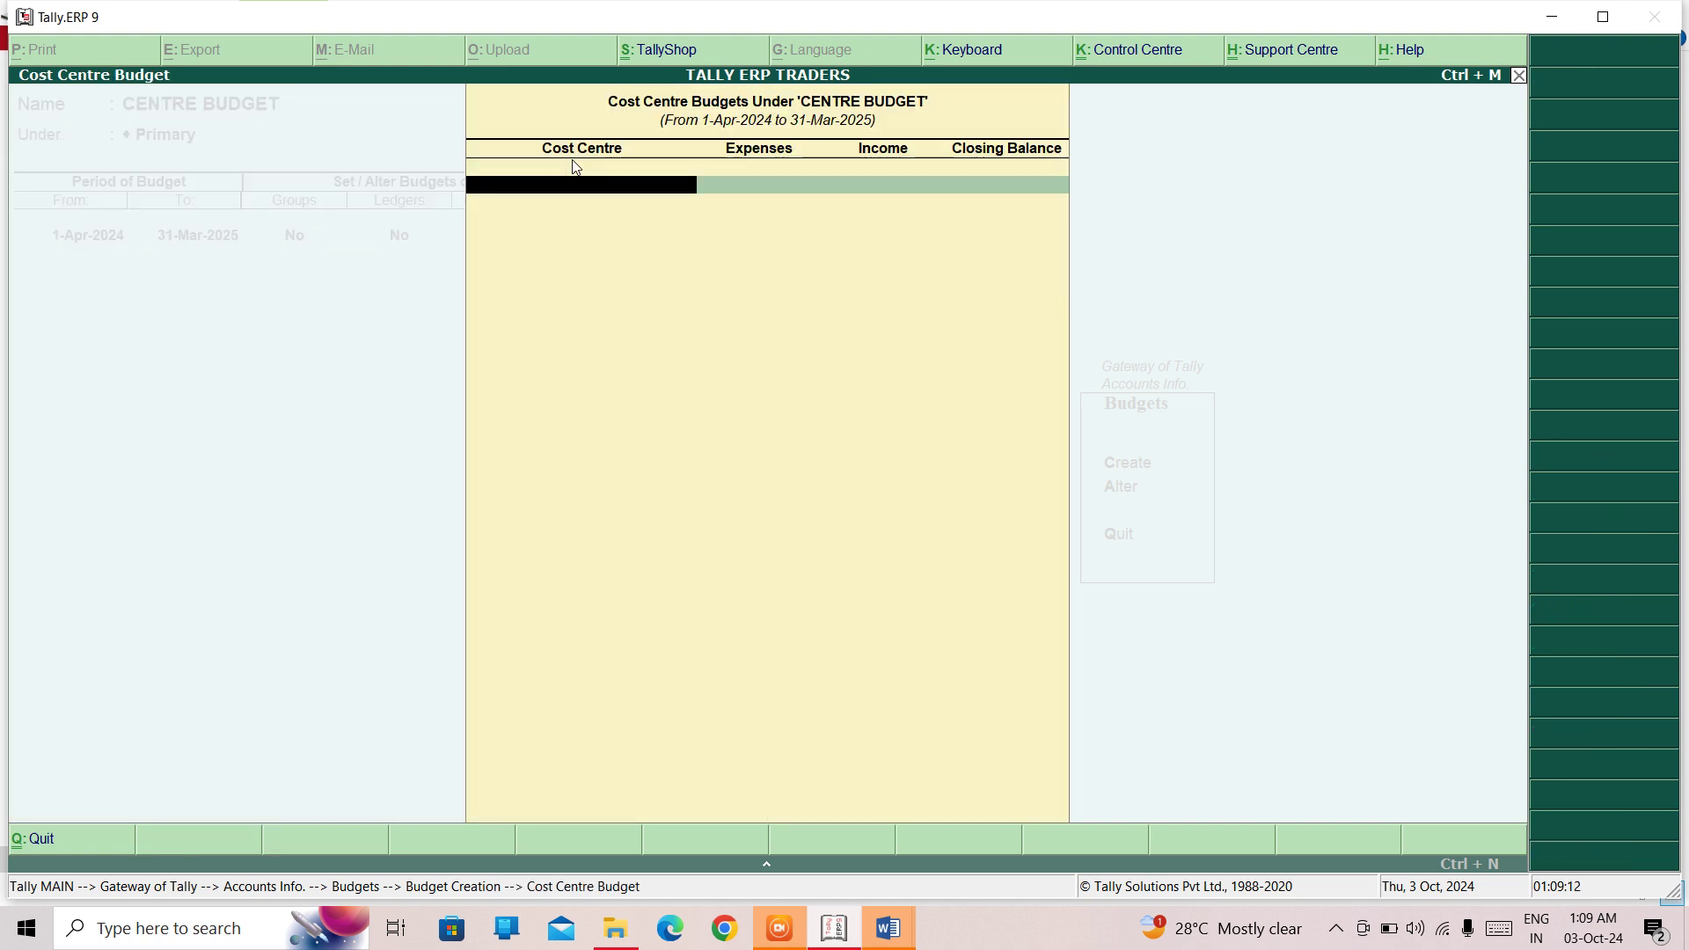
Choose ROAD as the first row's cost centre and set its expenses to 100000
text(D)
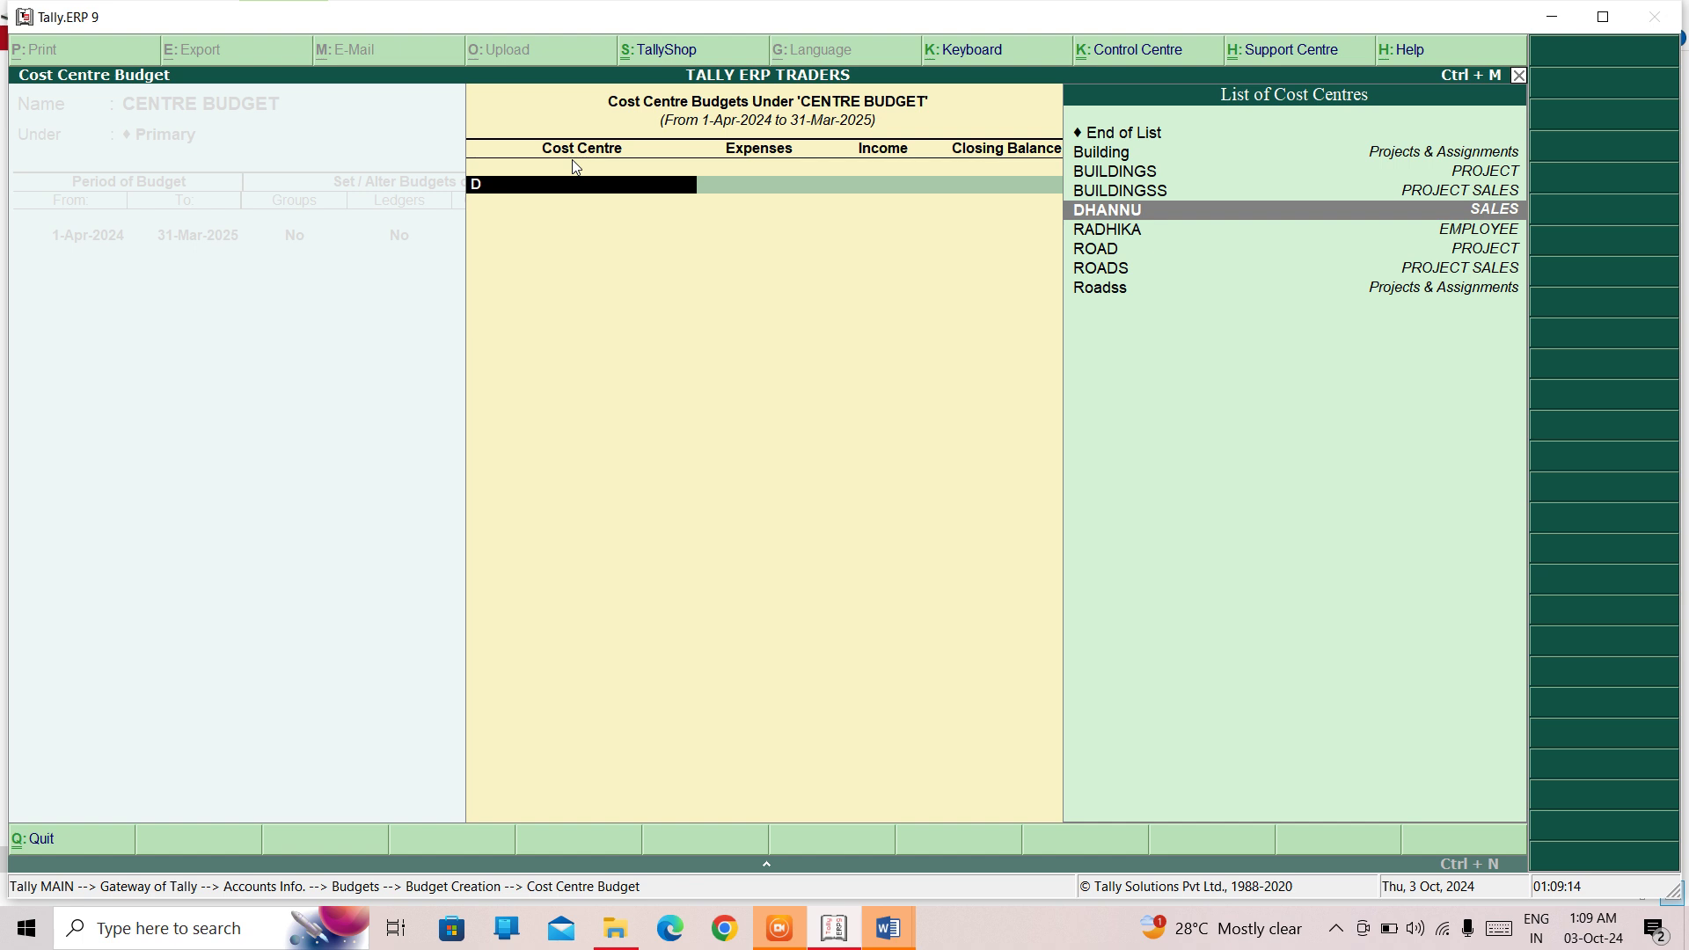
key(Down)
key(Down)
key(Down)
key(Down)
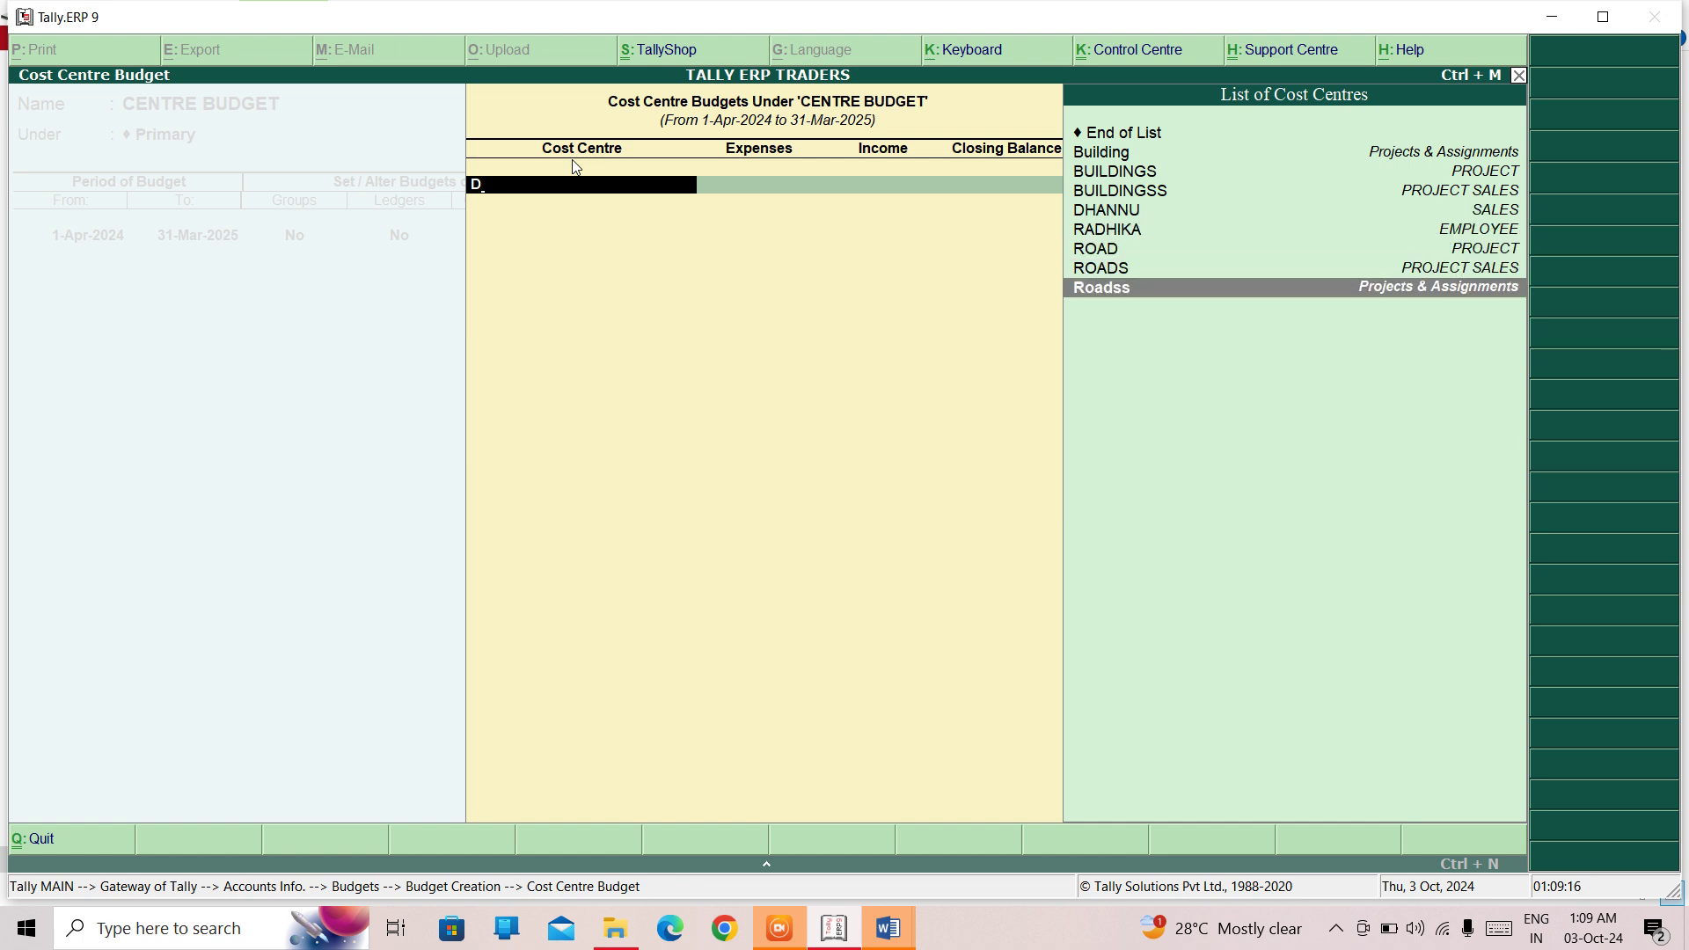
key(Up)
key(Up)
key(Return)
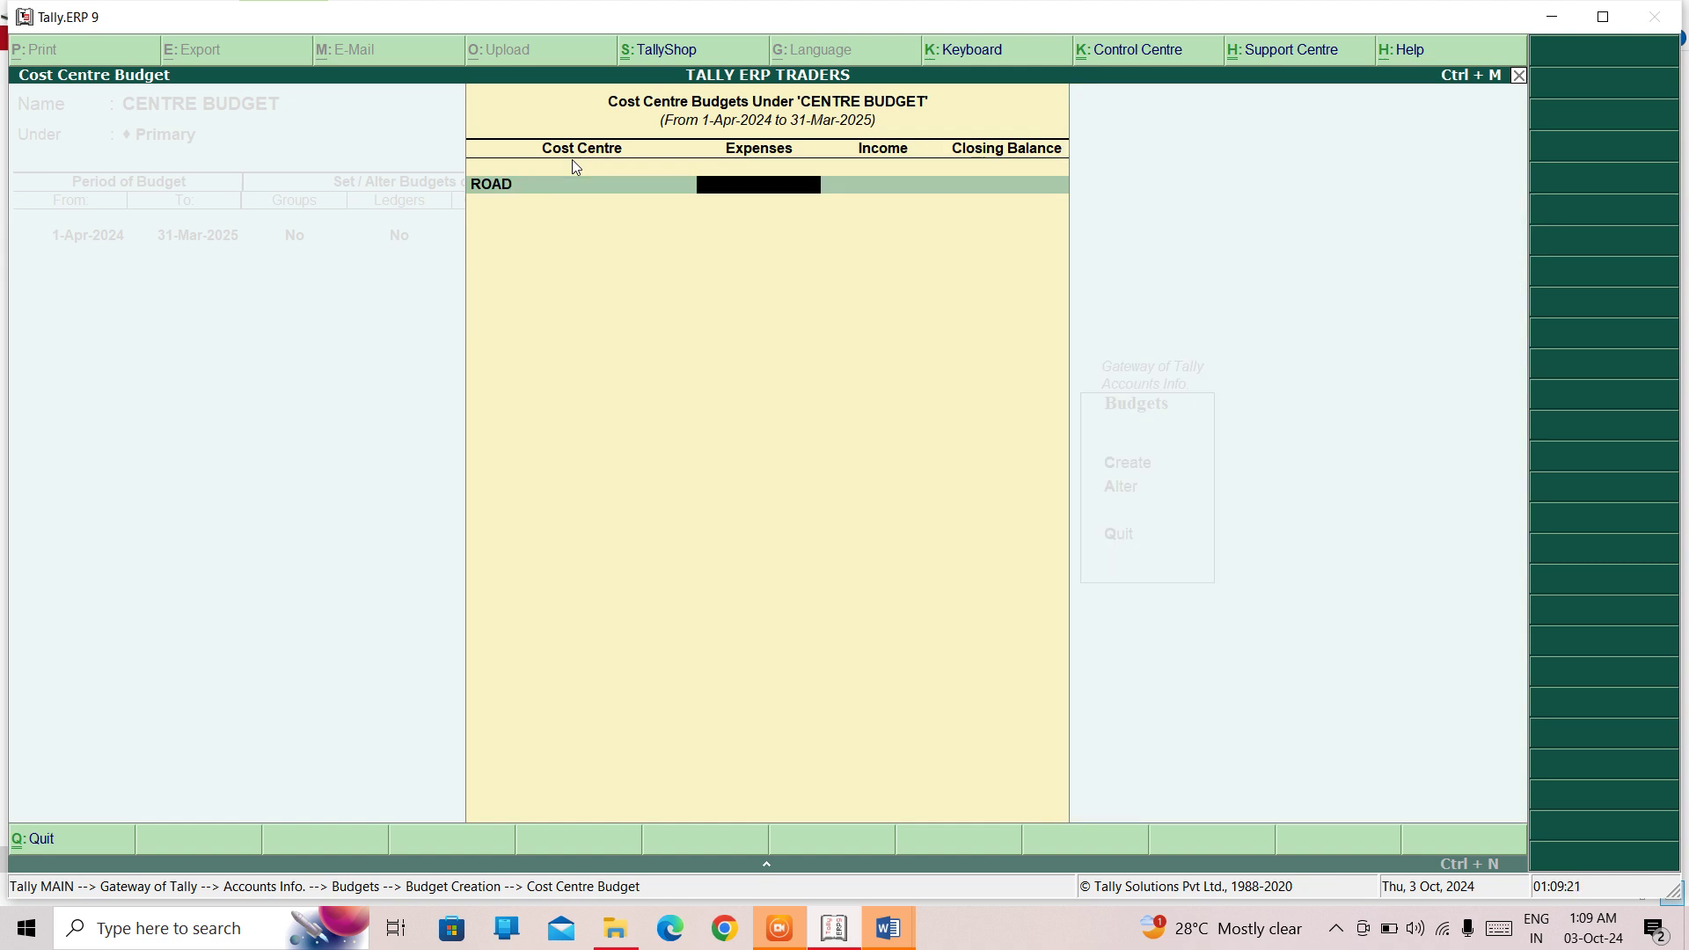
text(100000)
key(Return)
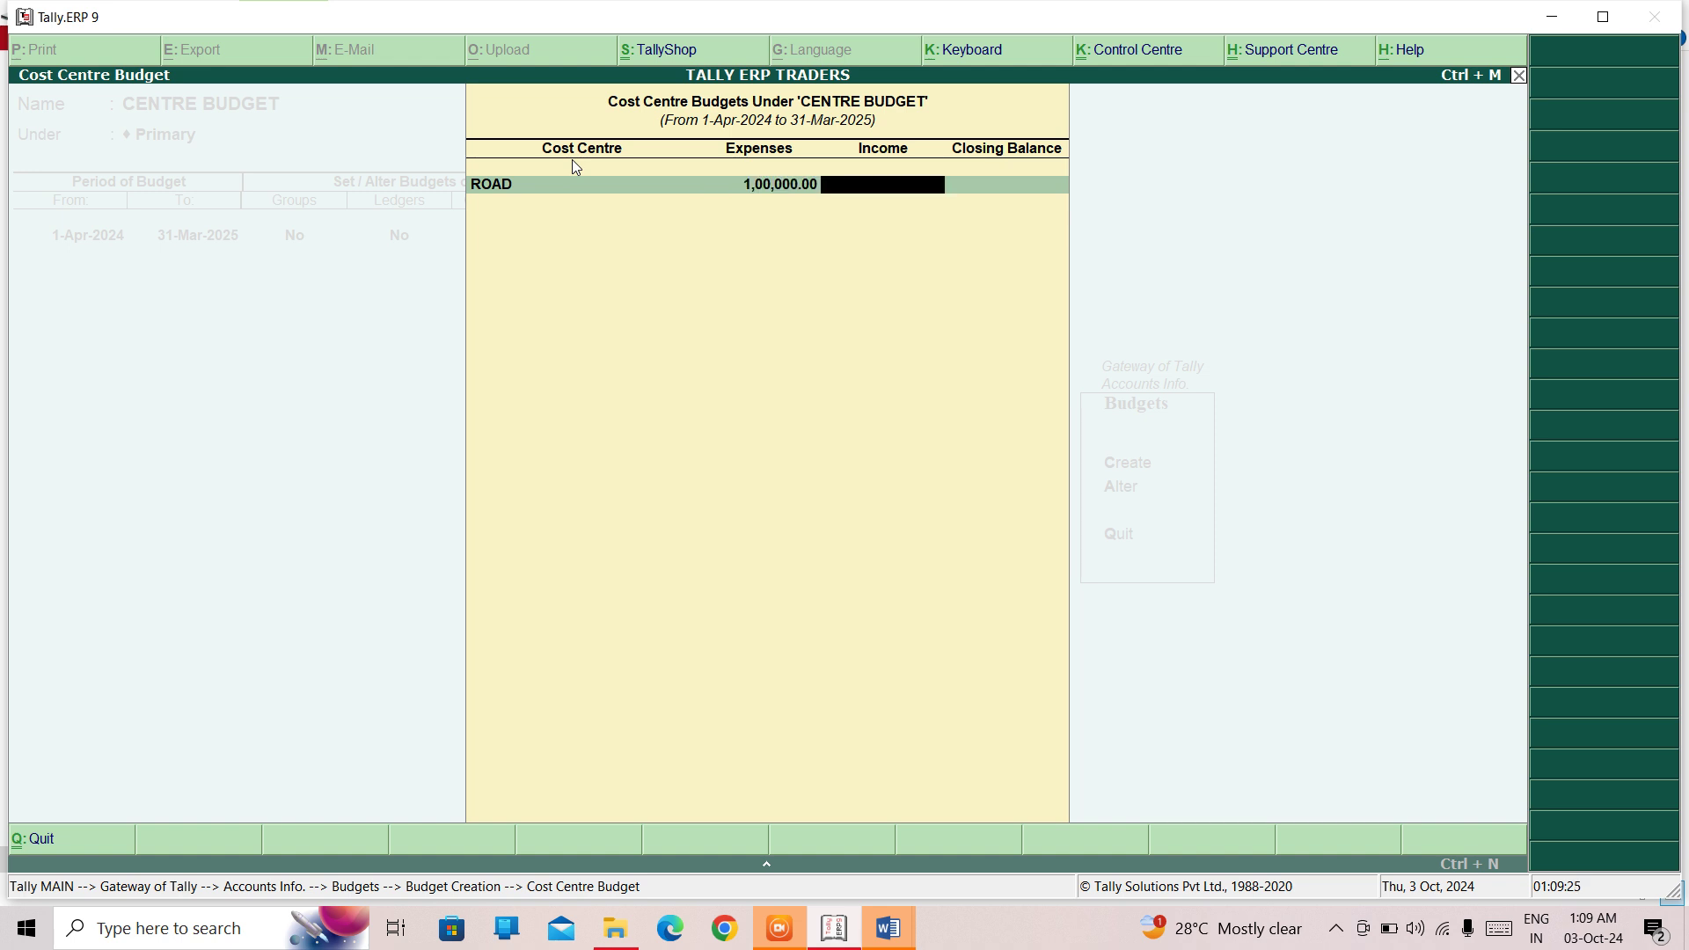
Set the ROAD row's income to 90000 and leave its closing balance blank
text(50000)
key(BackSpace)
key(BackSpace)
key(BackSpace)
key(BackSpace)
key(BackSpace)
text(900000)
key(Return)
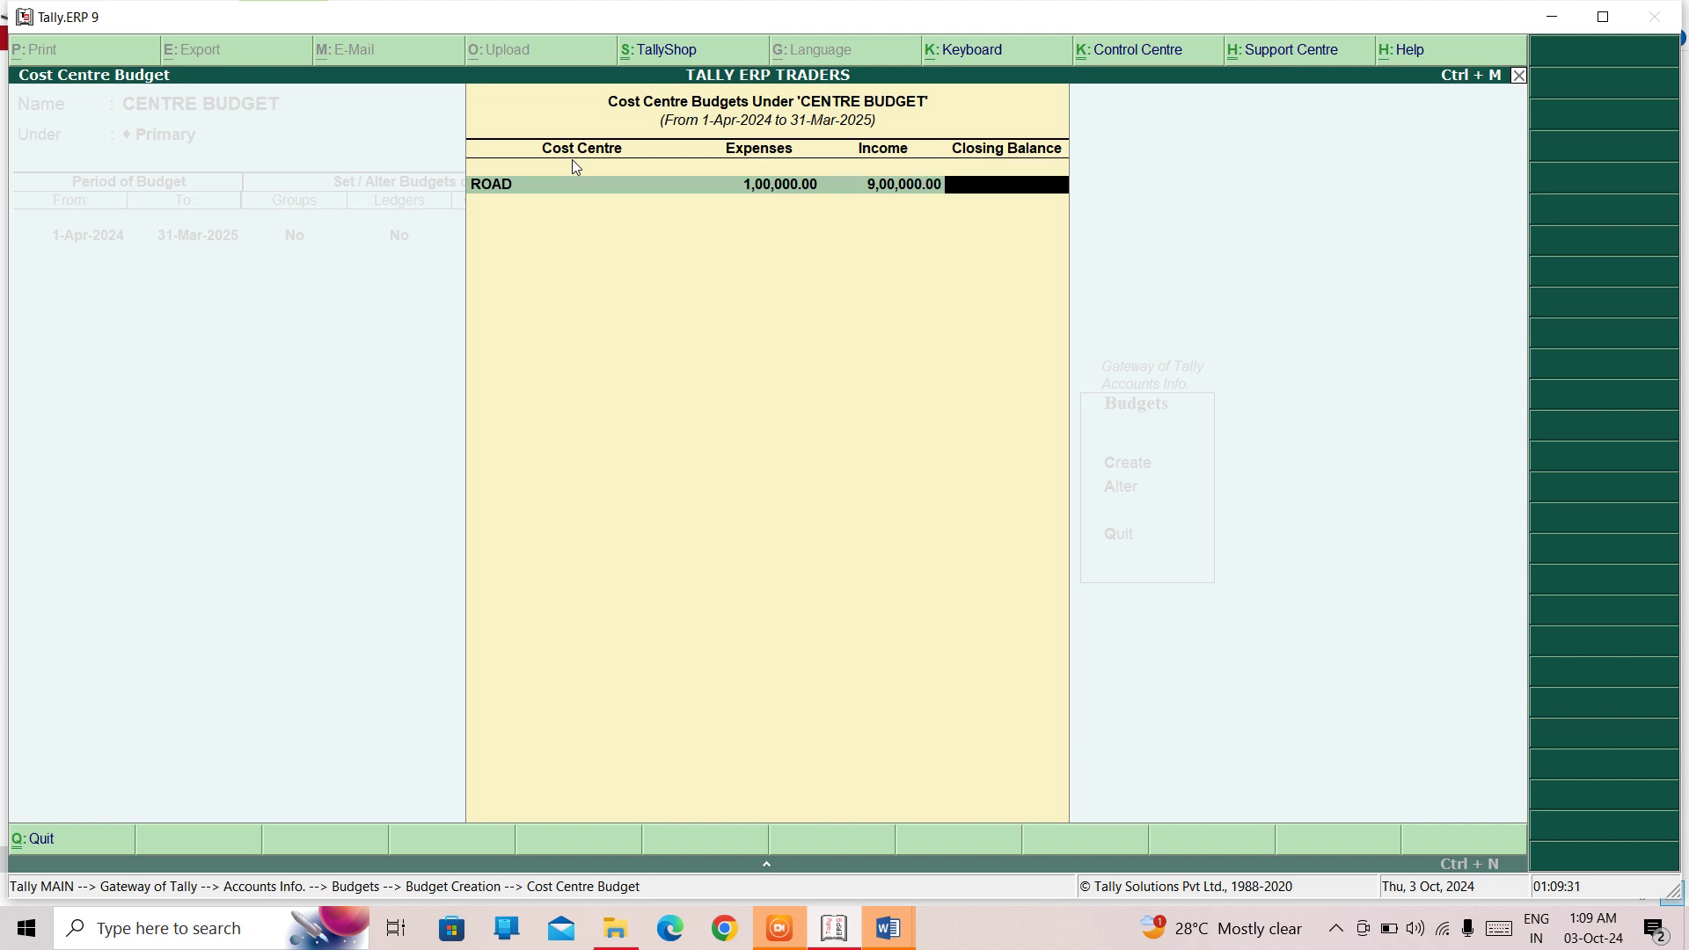
key(BackSpace)
key(BackSpace)
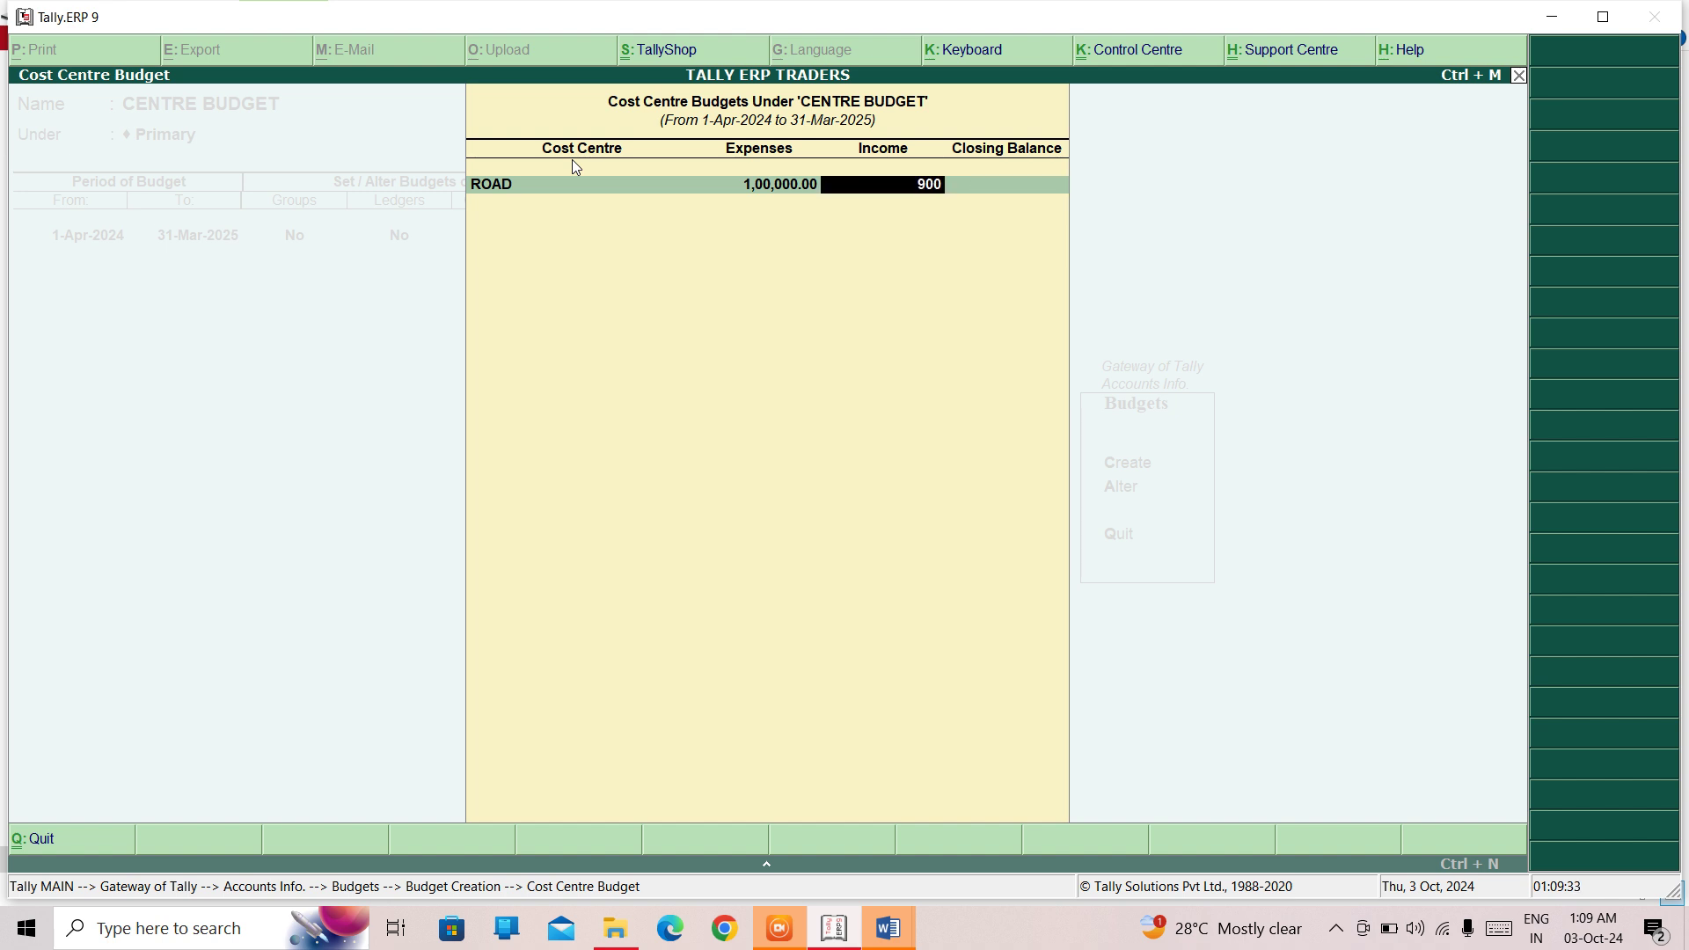
key(Return)
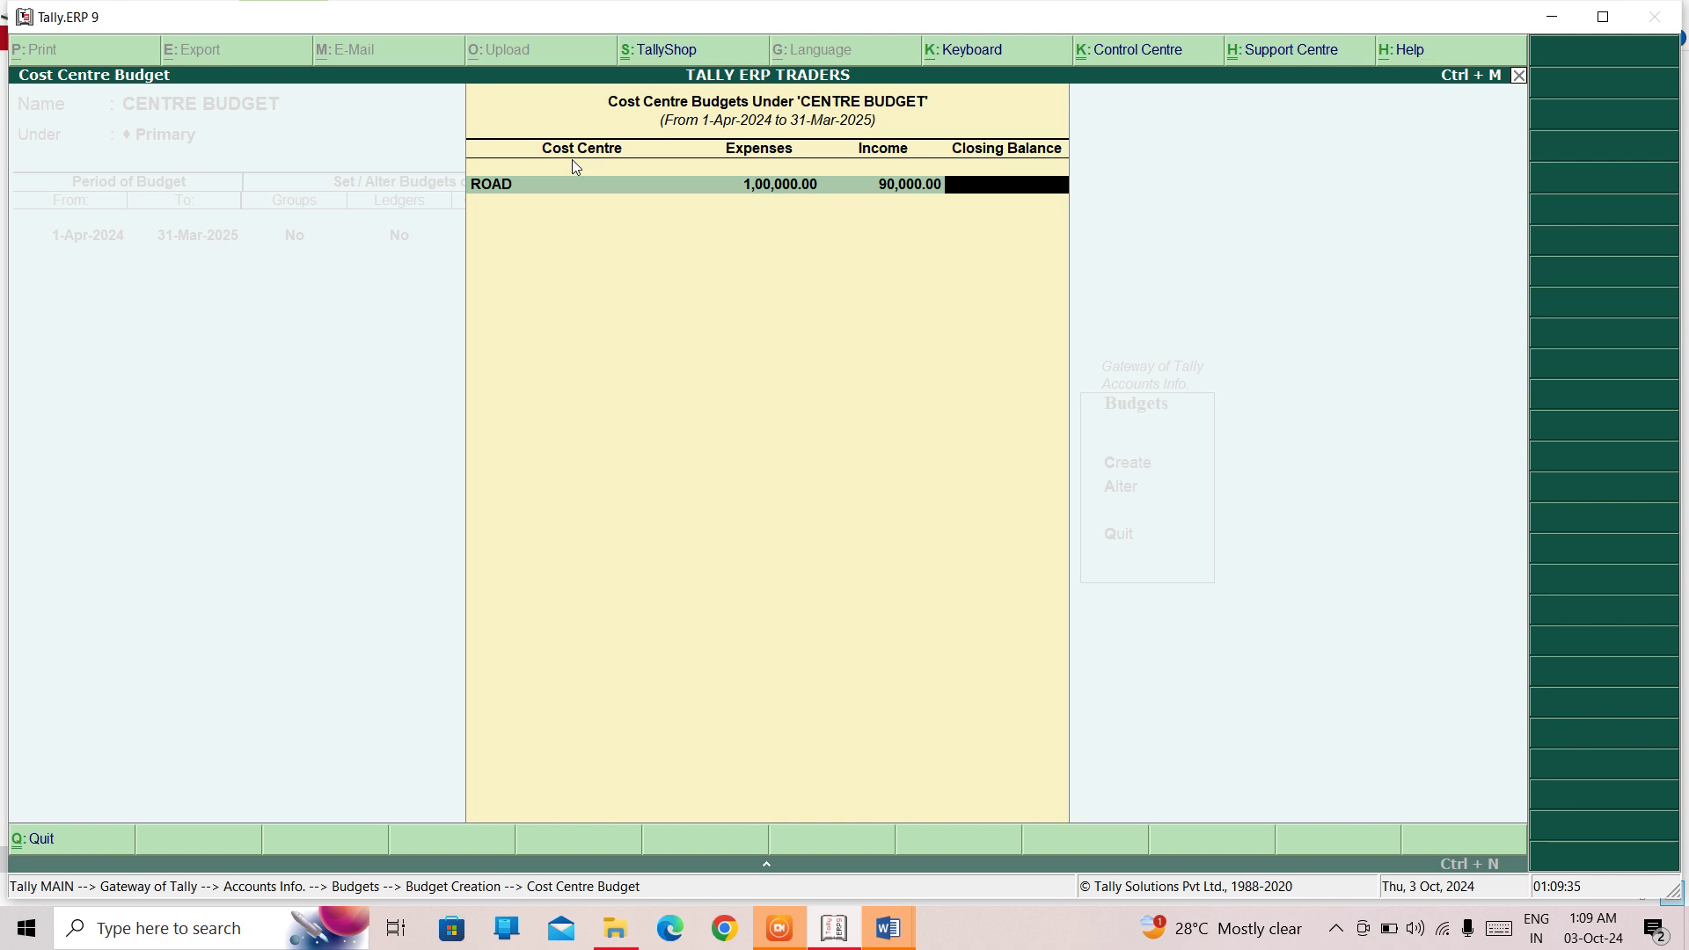
key(Return)
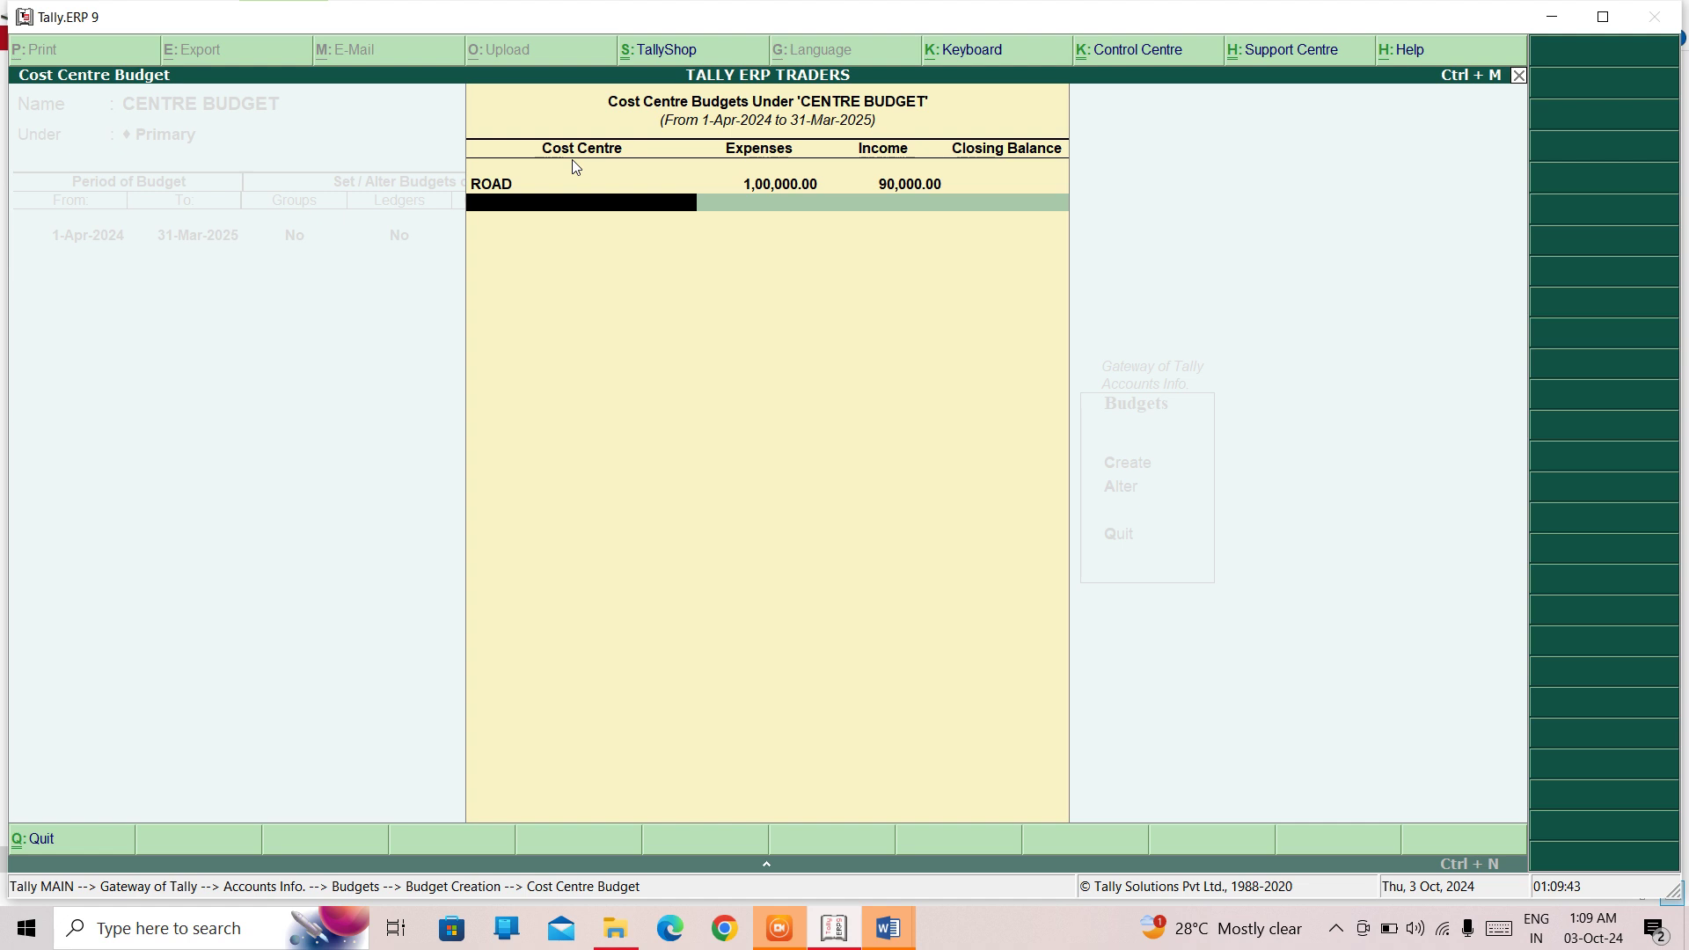
Choose BUILDINGS, the one under PROJECT, as the second budget row's cost centre
text(D)
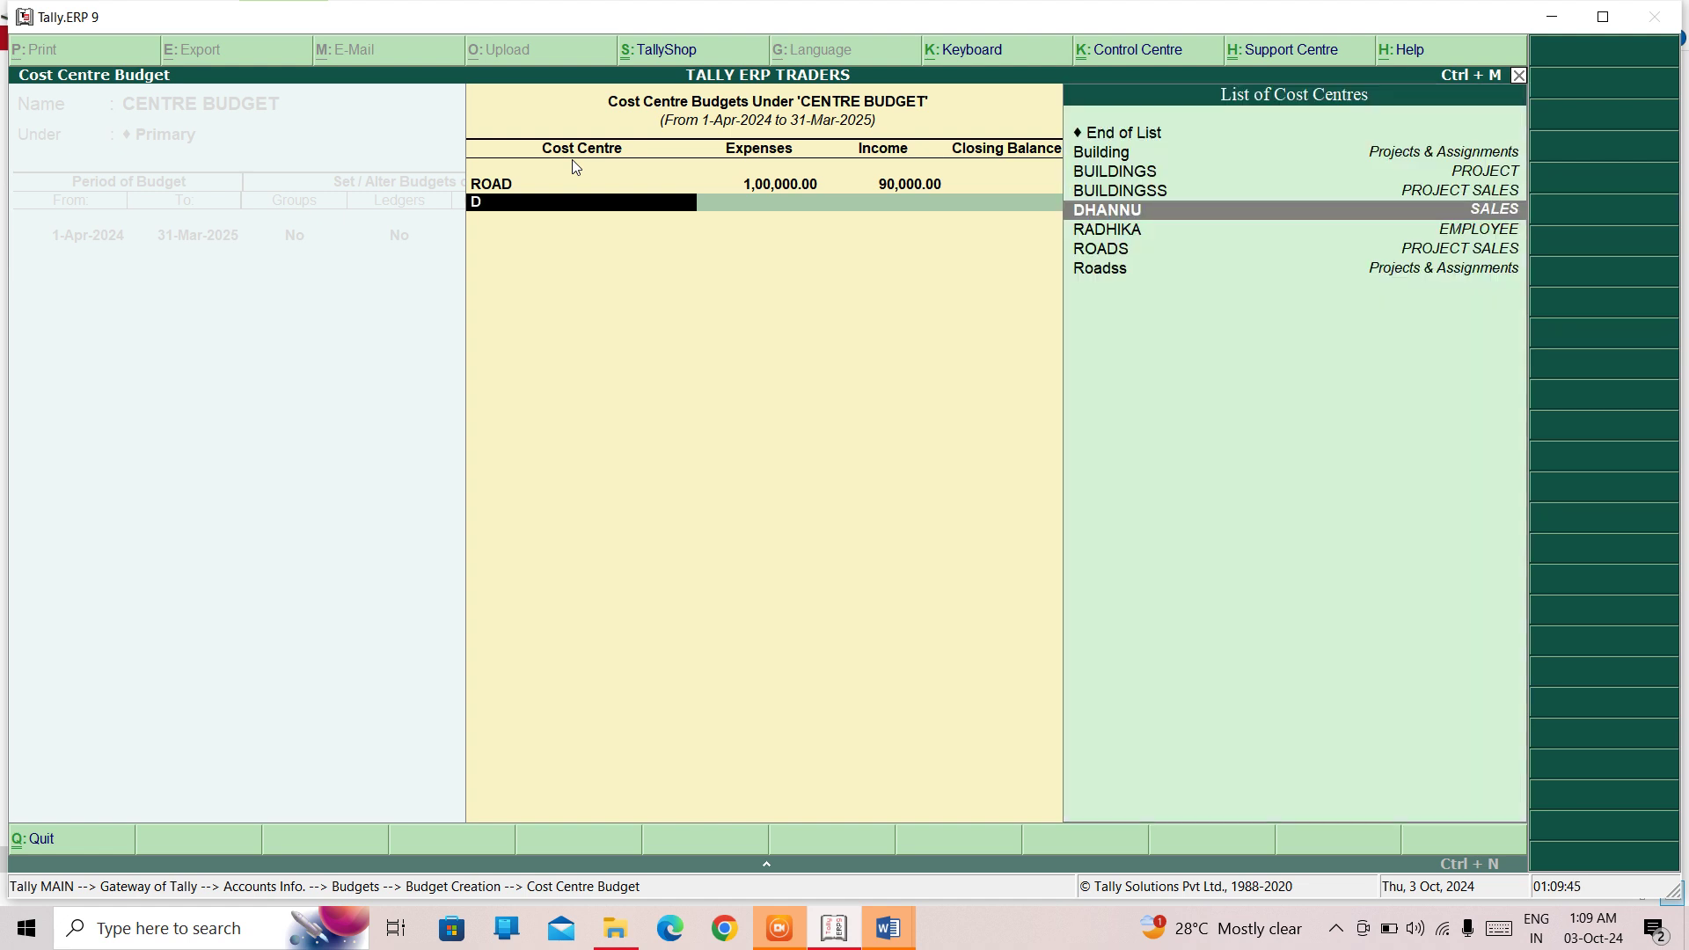
key(Up)
key(Up)
key(Return)
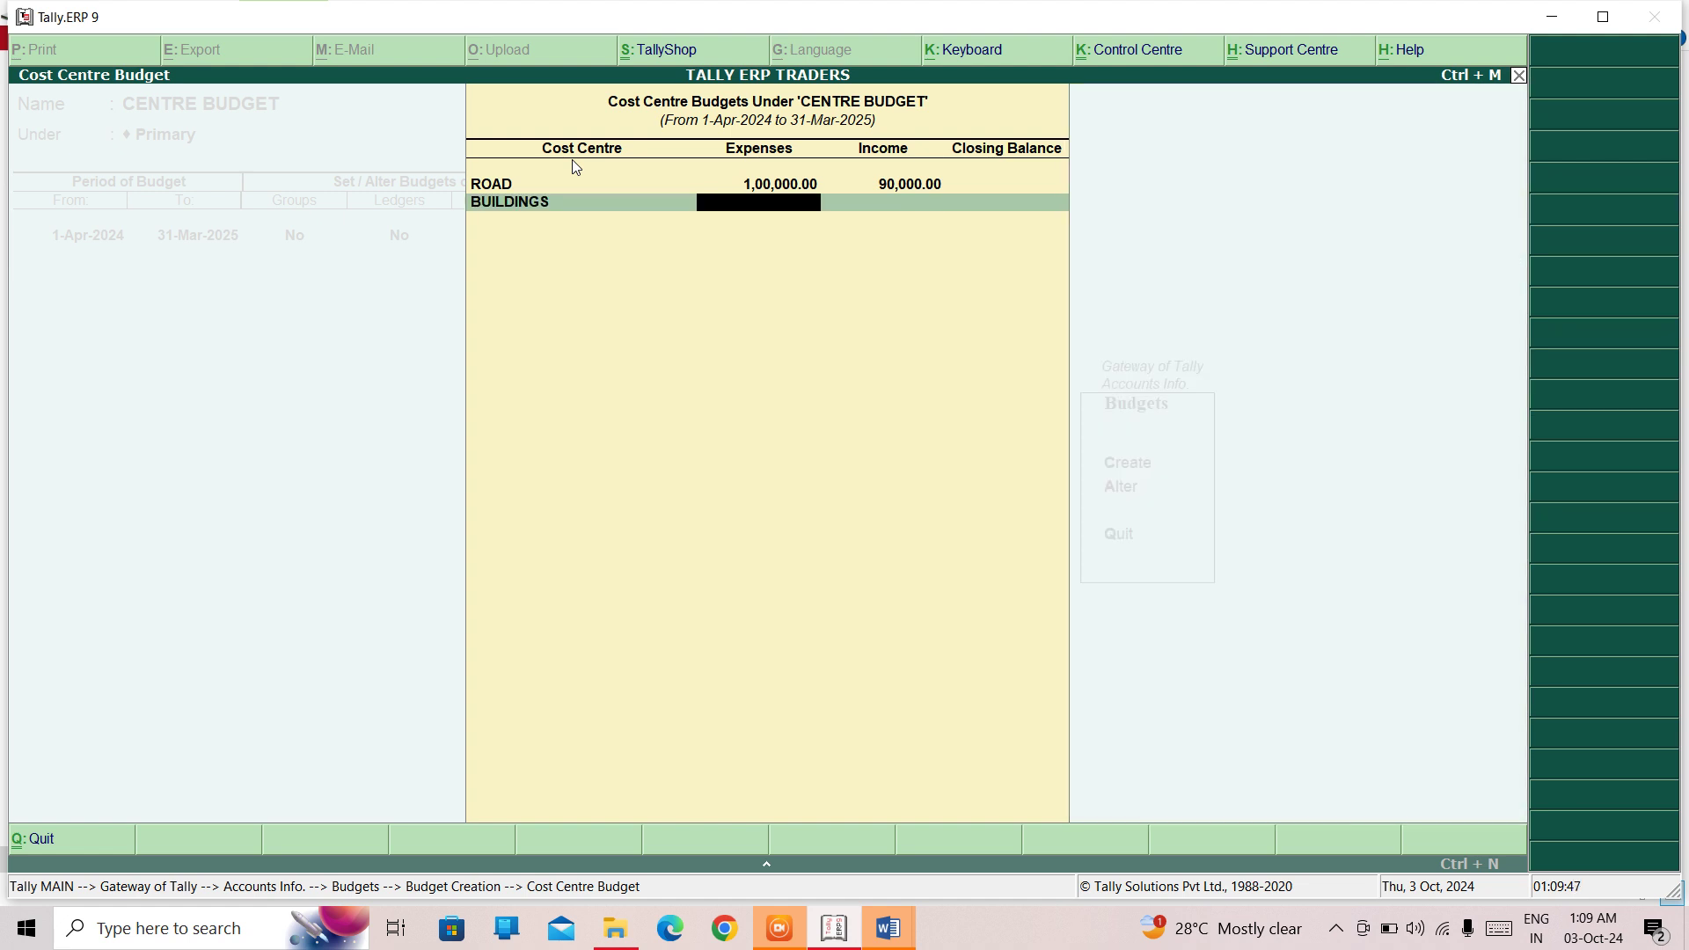
Set the BUILDINGS row's expenses to 500000 and income to 50000, leave its closing balance blank and finish the cost centre list
text(500000)
key(Return)
text(50000)
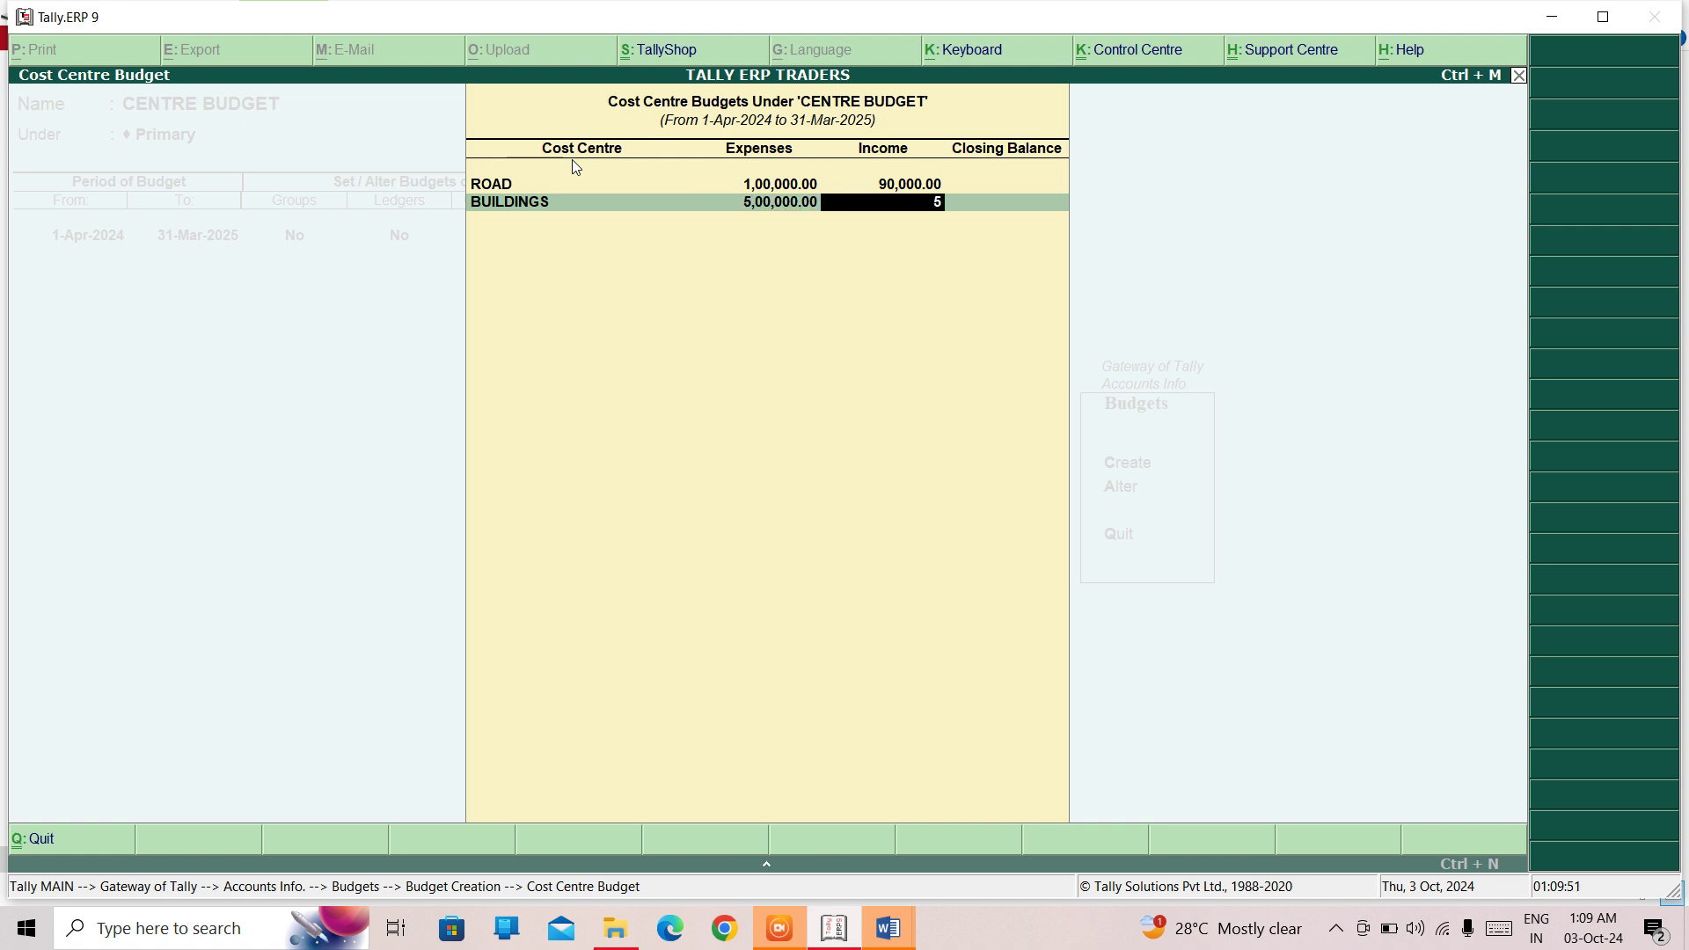
key(Return)
key(Return)
key(Return)
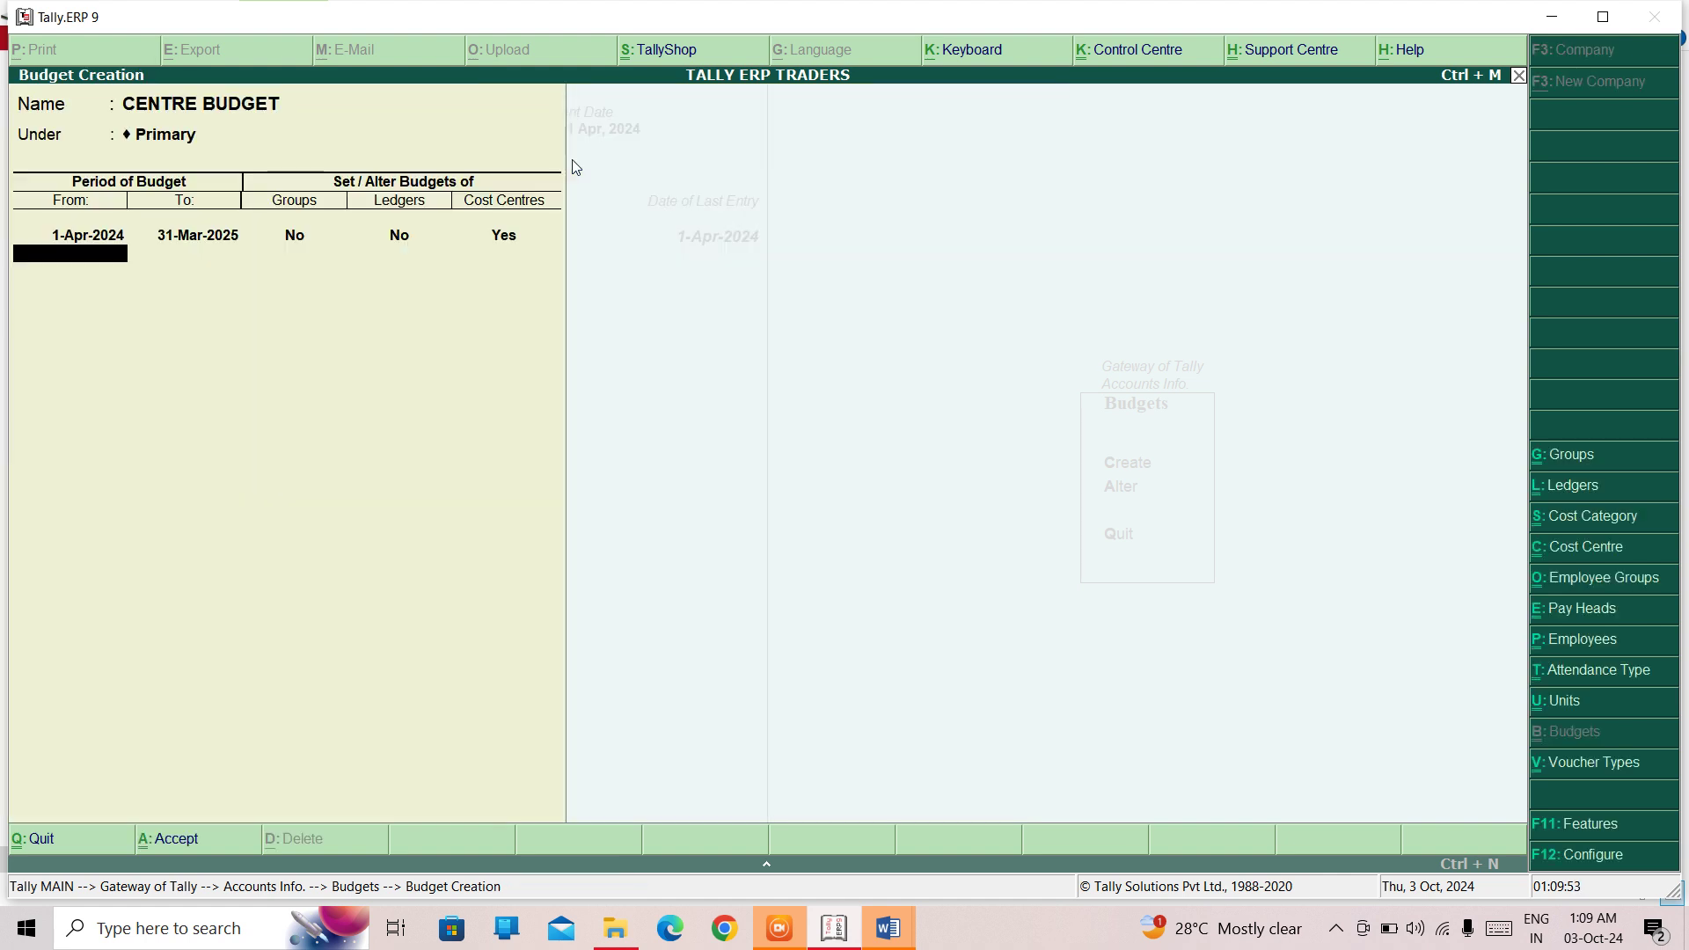
Reopen CENTRE BUDGET's cost centre details and change the BUILDINGS row's income to 600000
key(BackSpace)
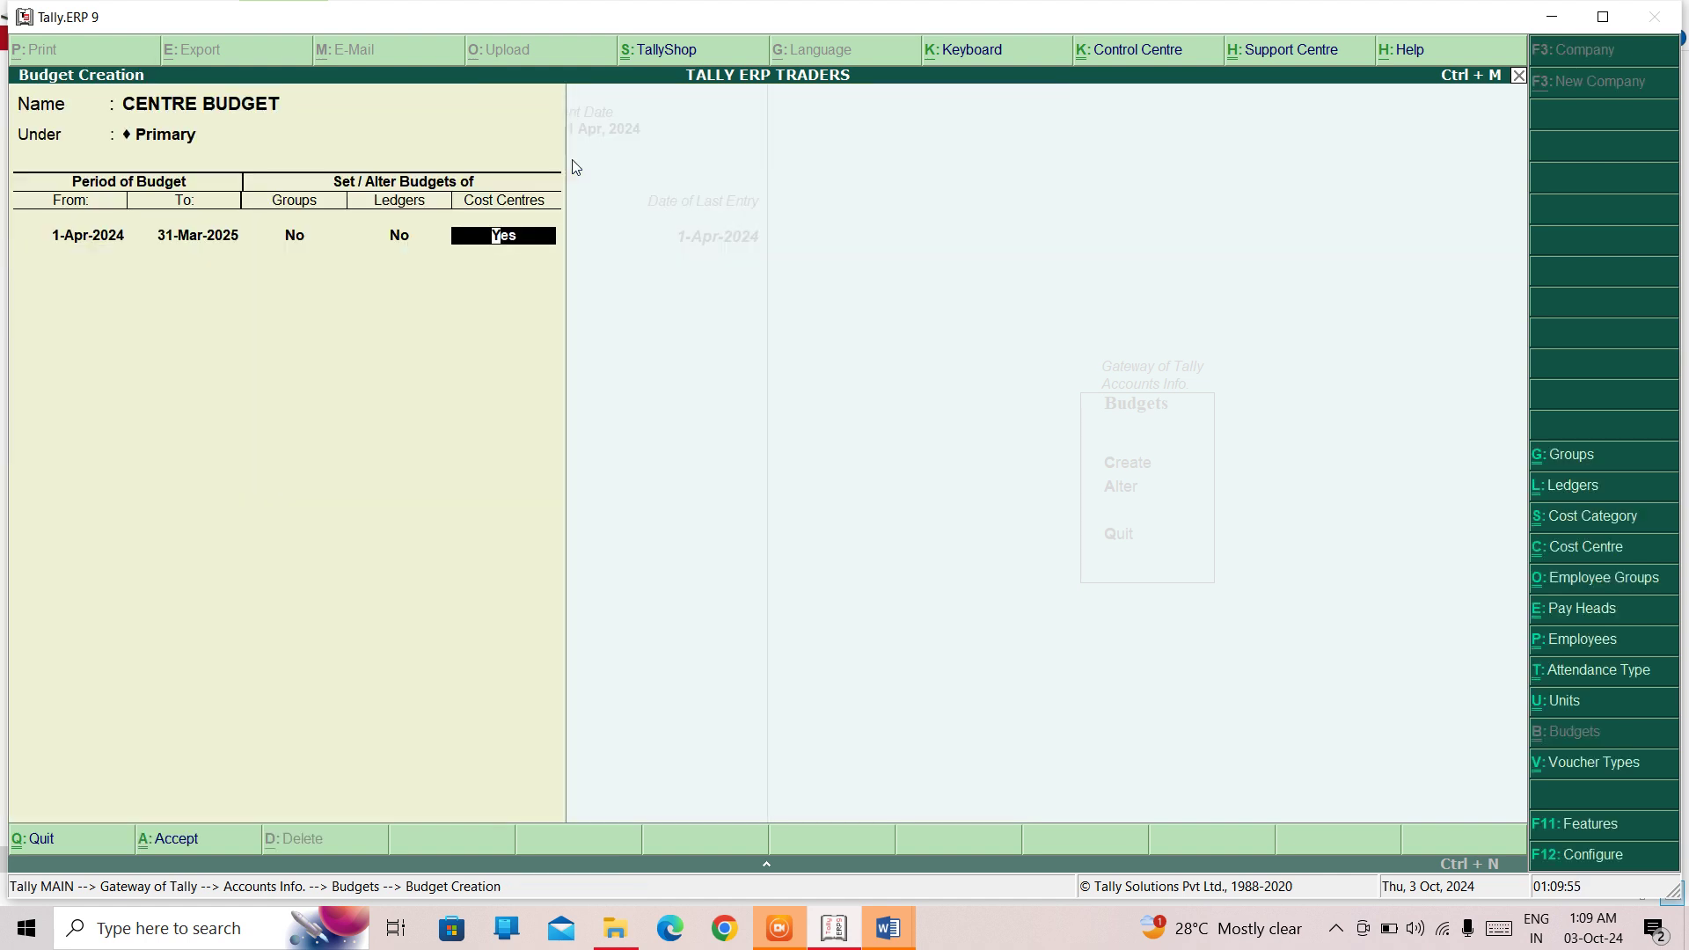
key(Return)
key(Return)
key(Return)
key(Return)
key(Return)
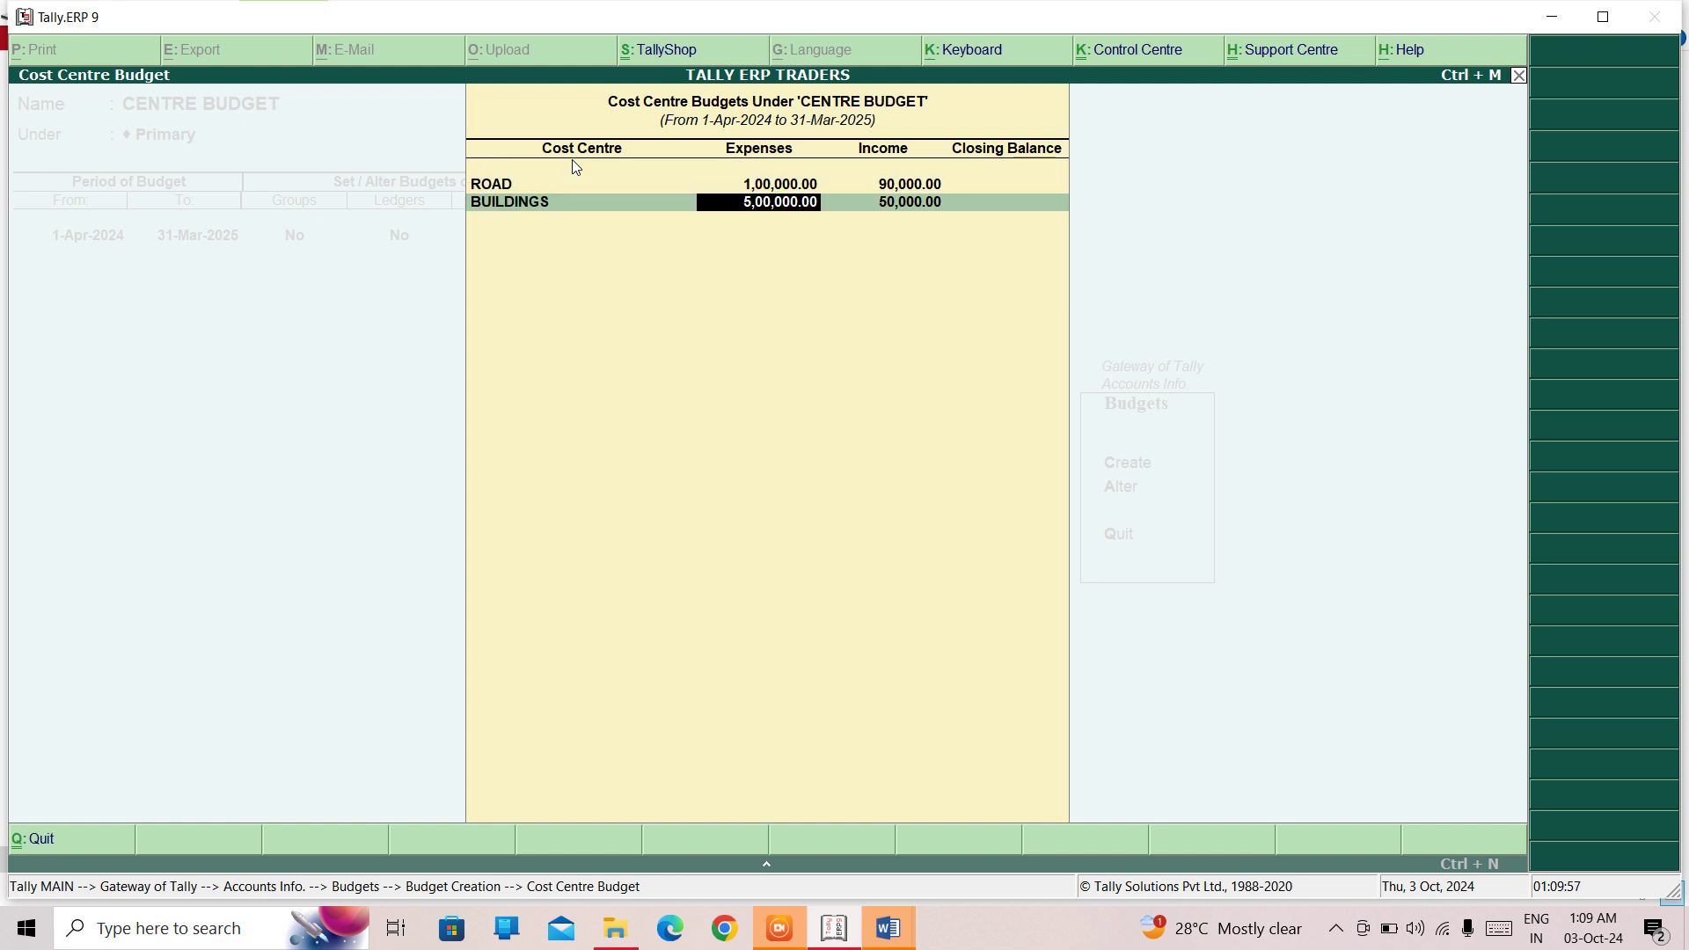
text(600000)
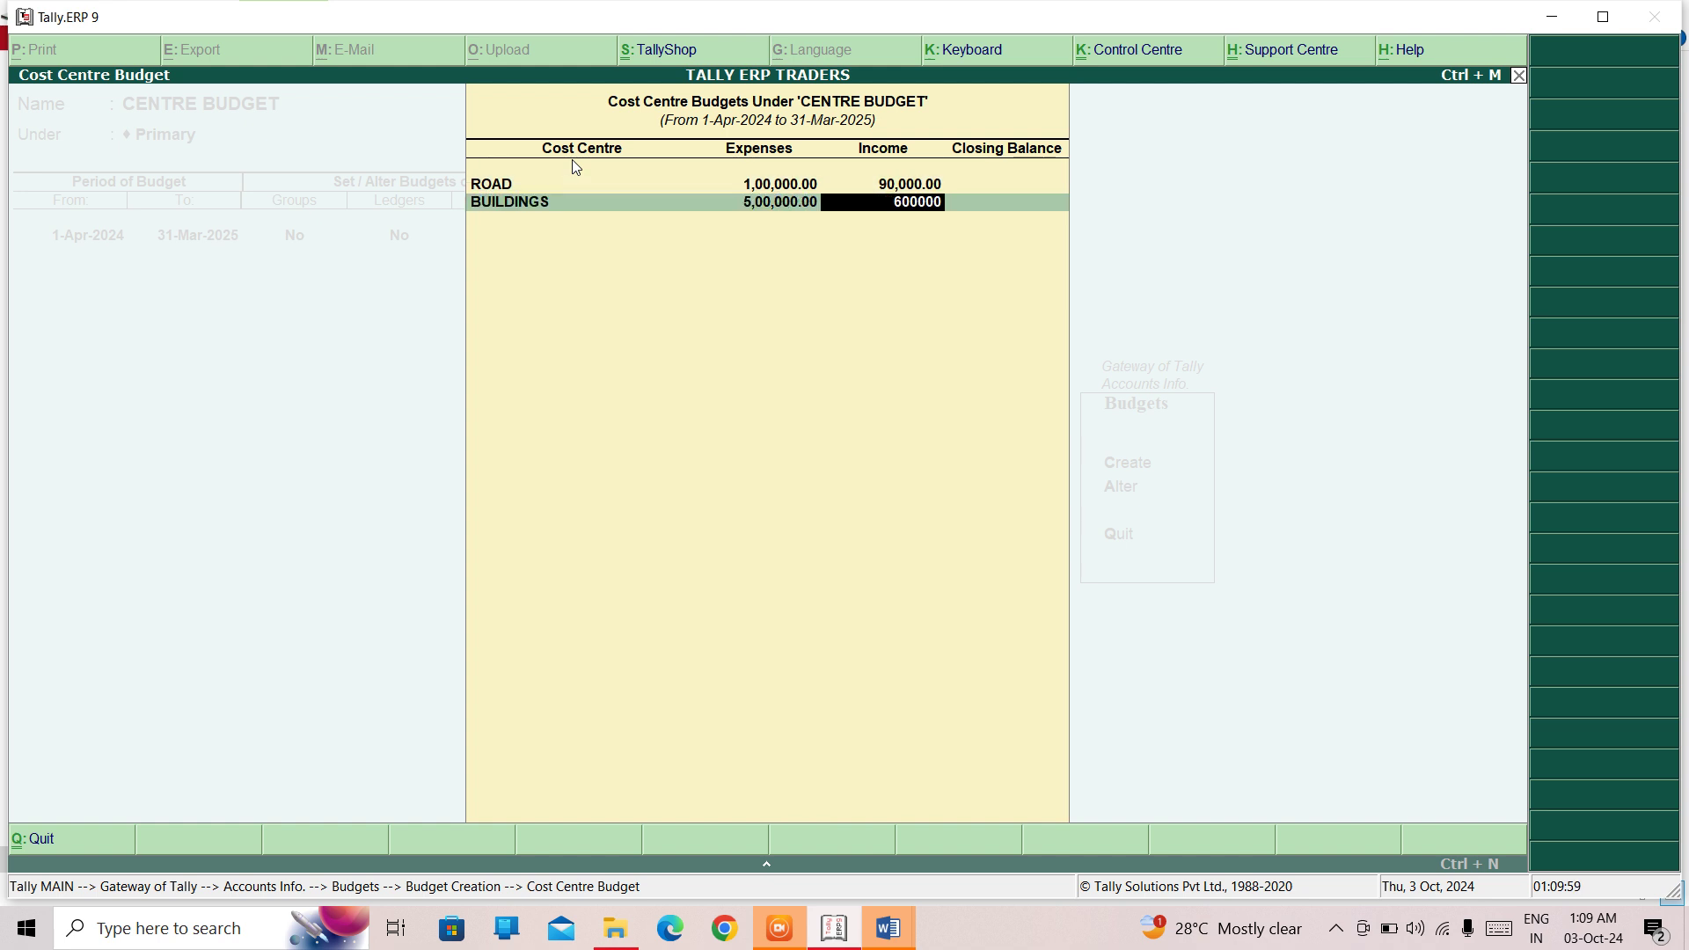
key(Return)
key(Return)
key(Return)
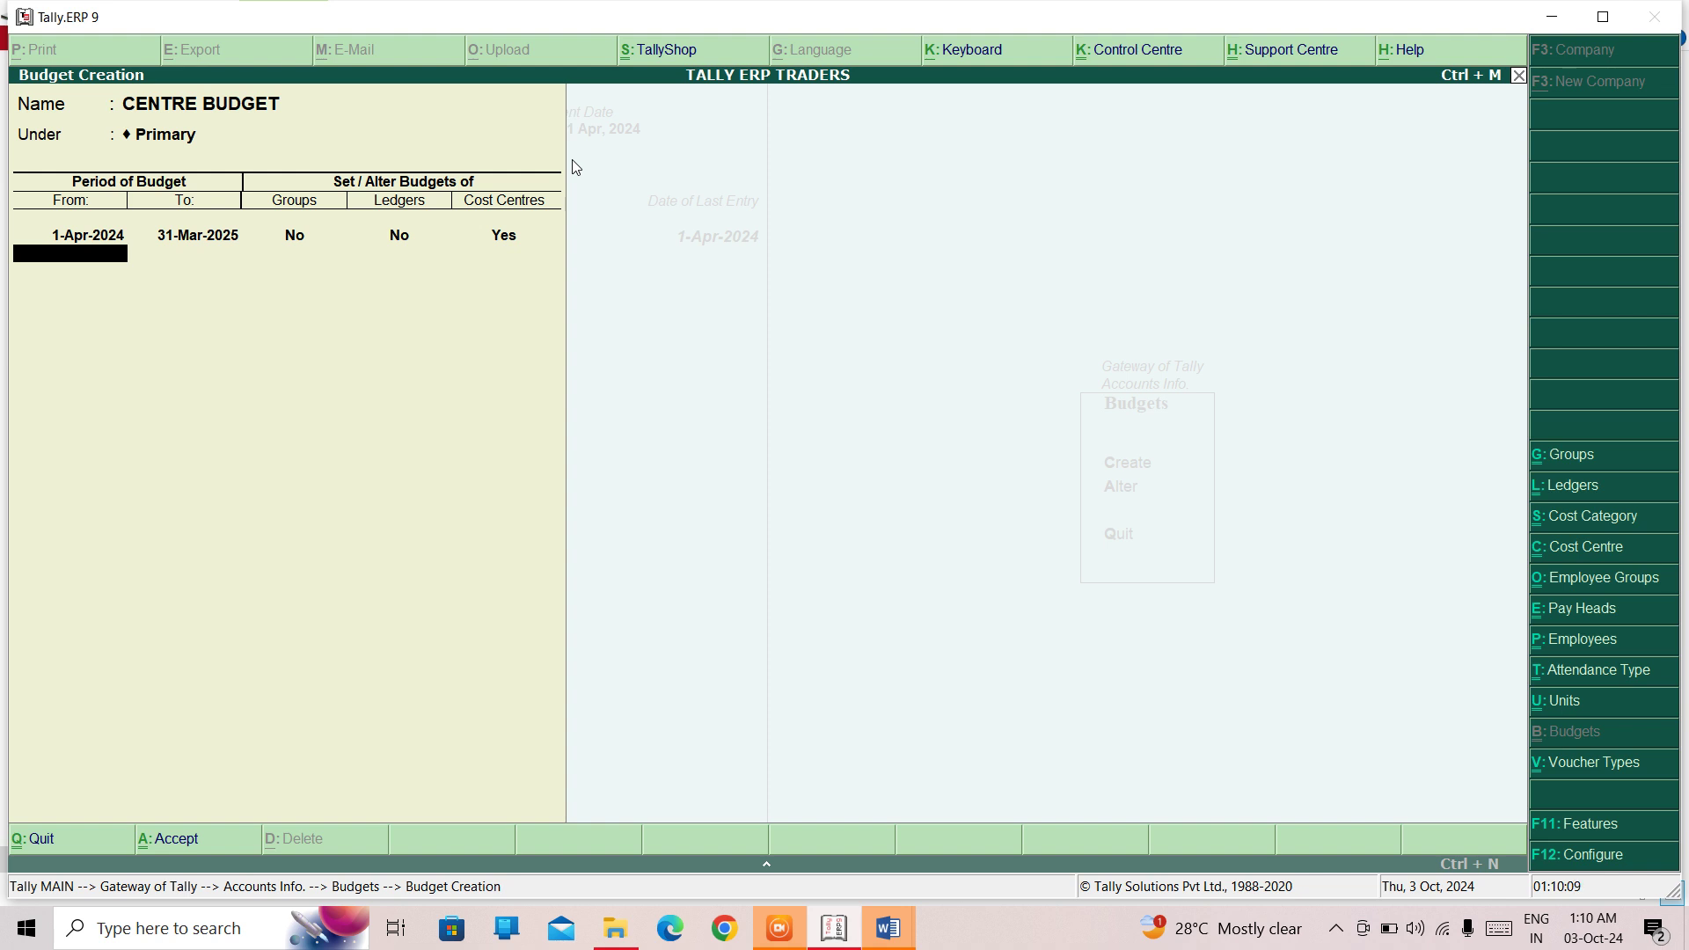
Save the CENTRE BUDGET budget and return to the Gateway of Tally
key(Return)
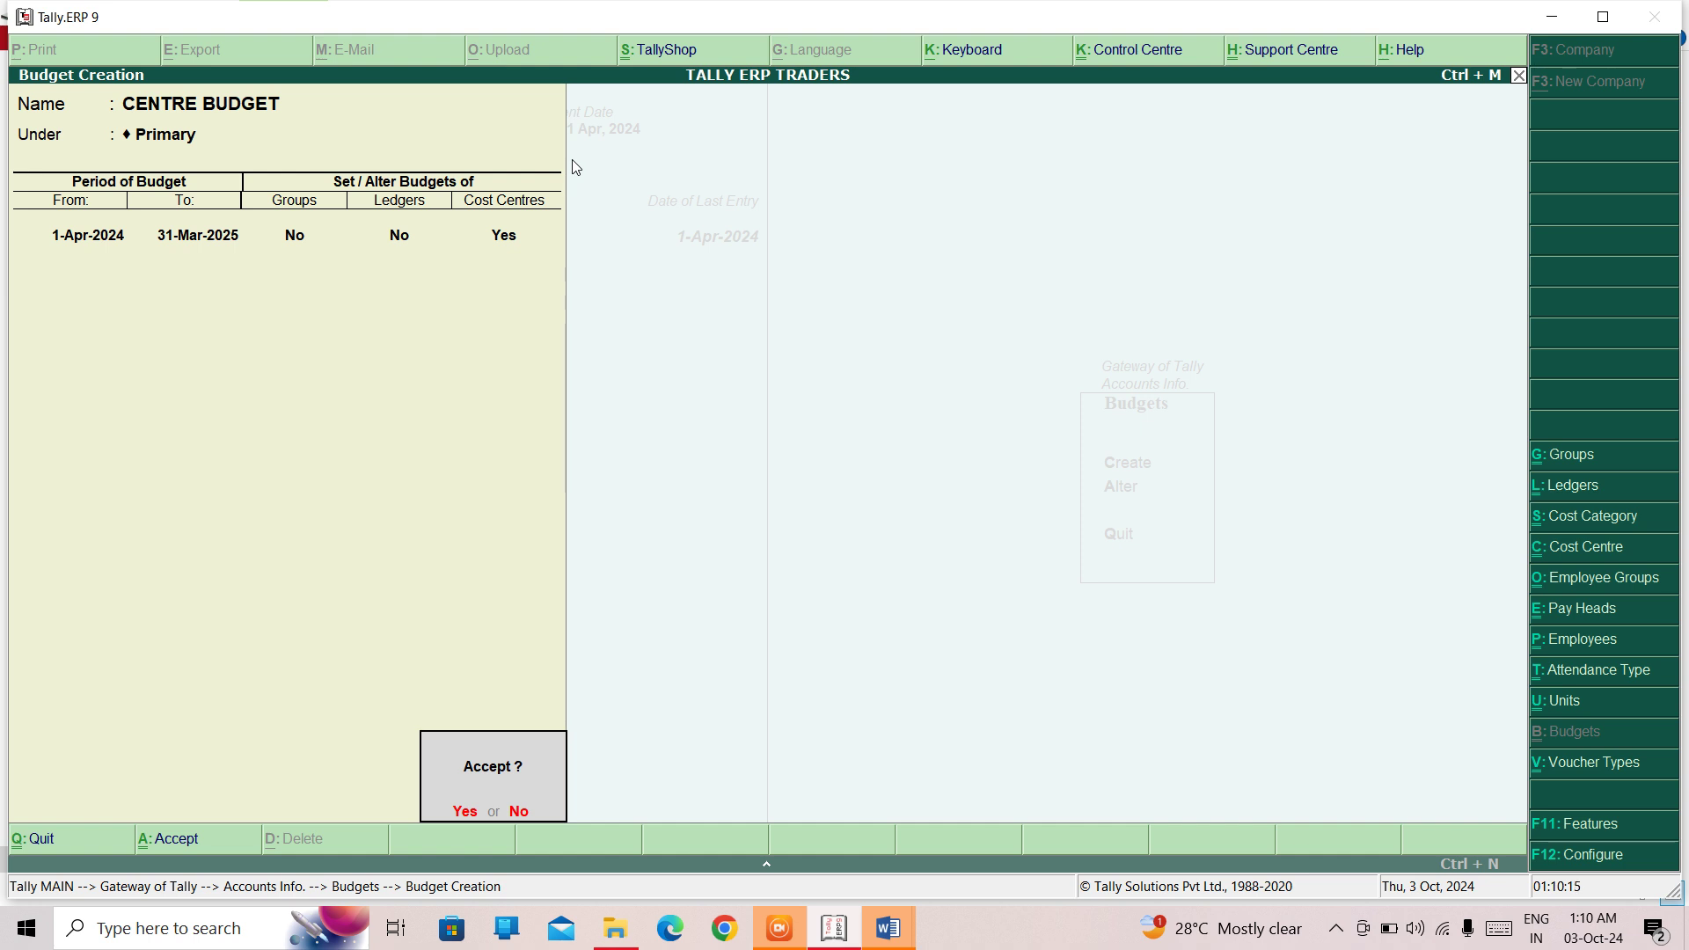
key(Return)
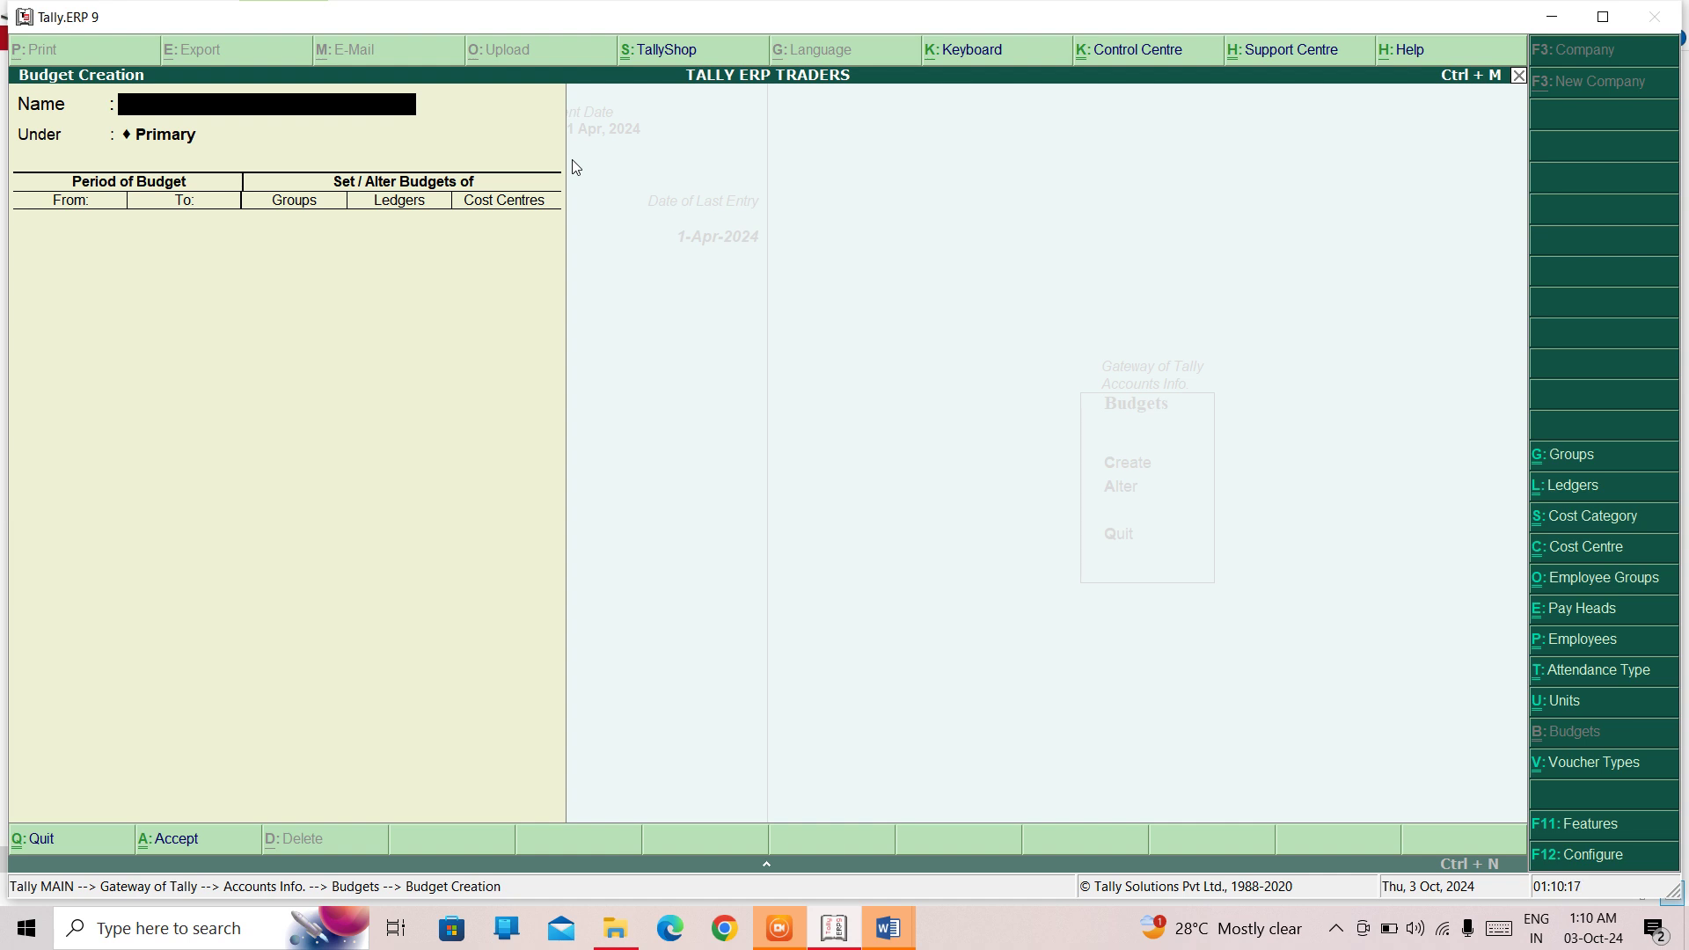
key(Escape)
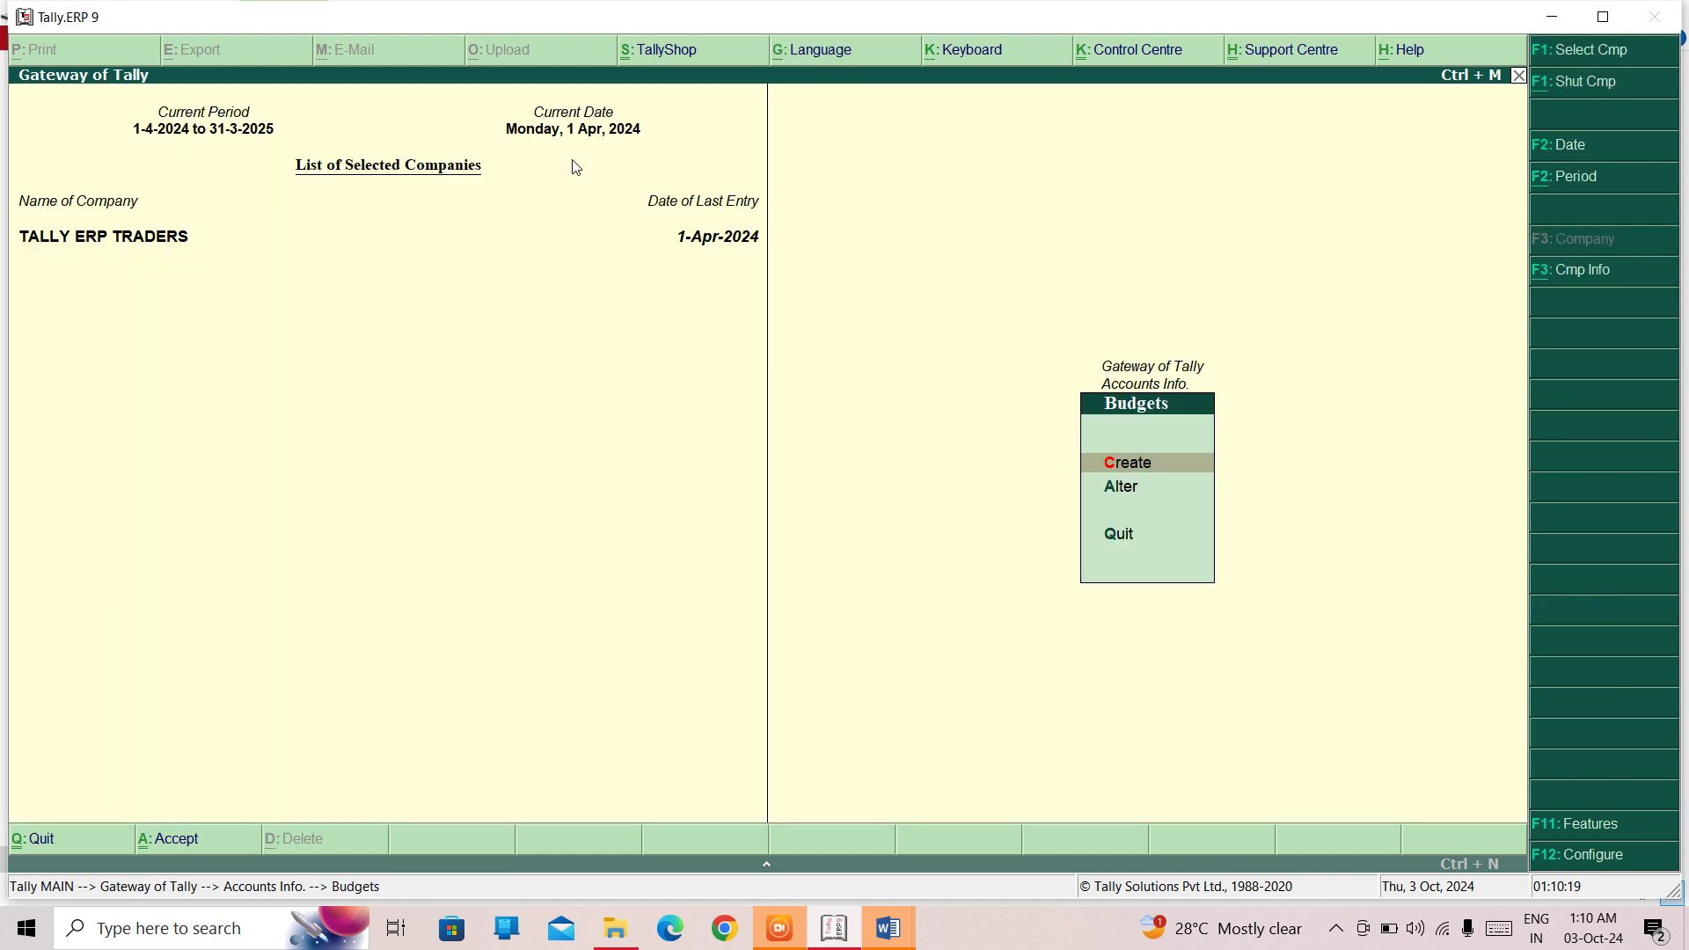
key(Escape)
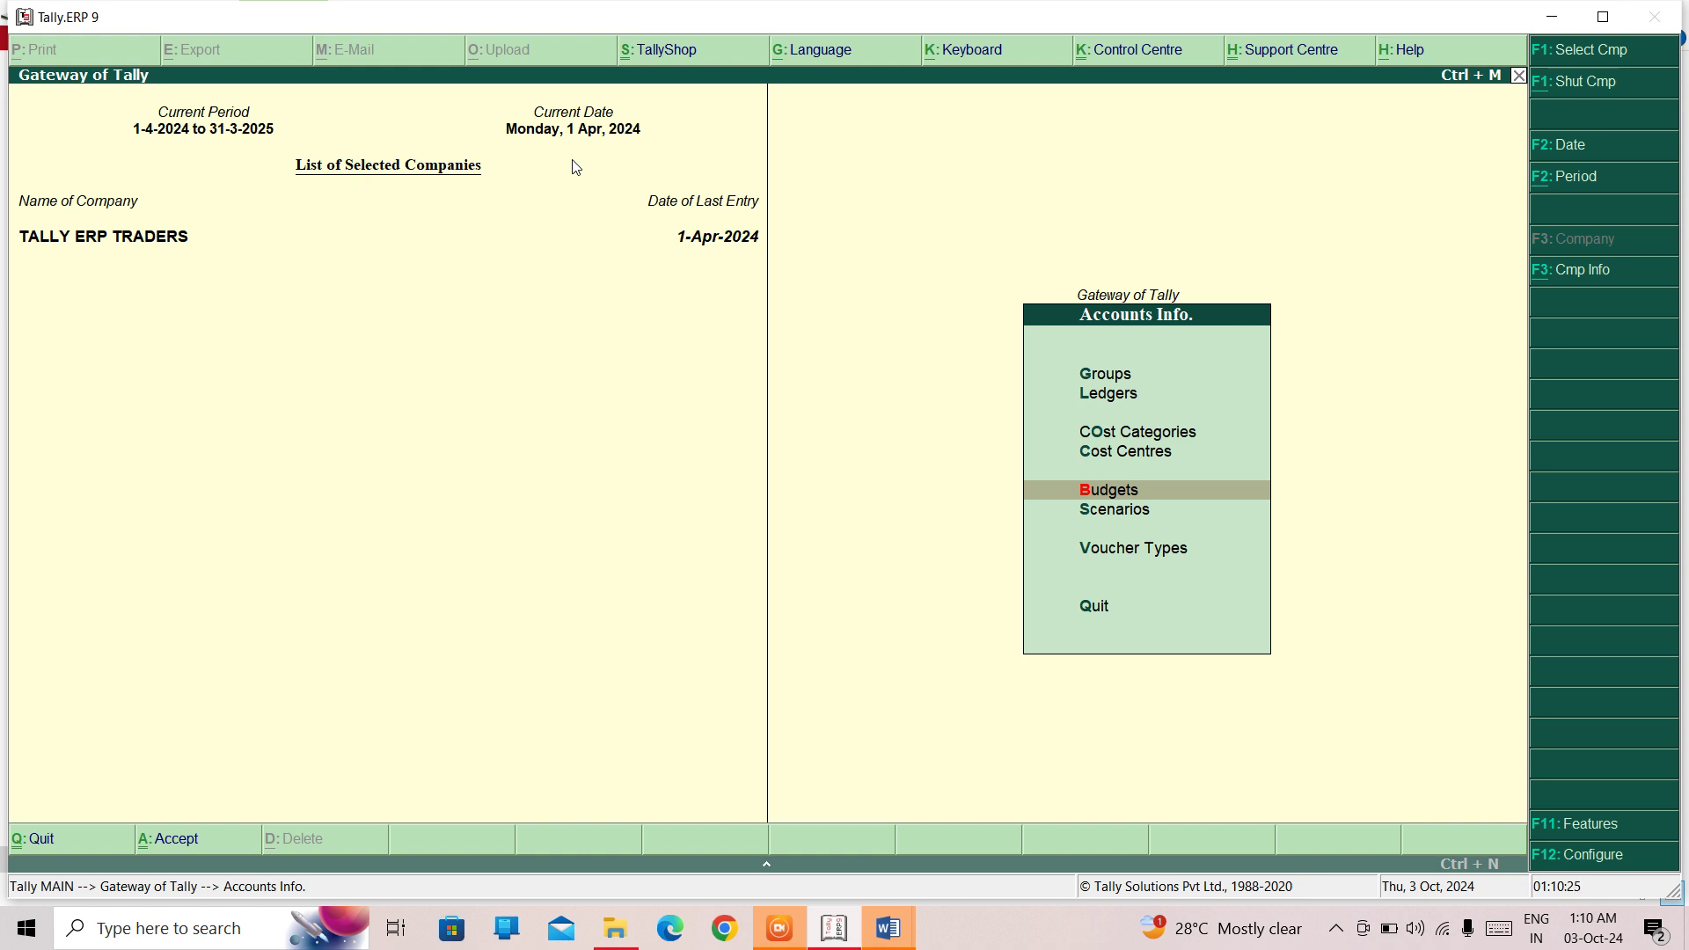
key(Escape)
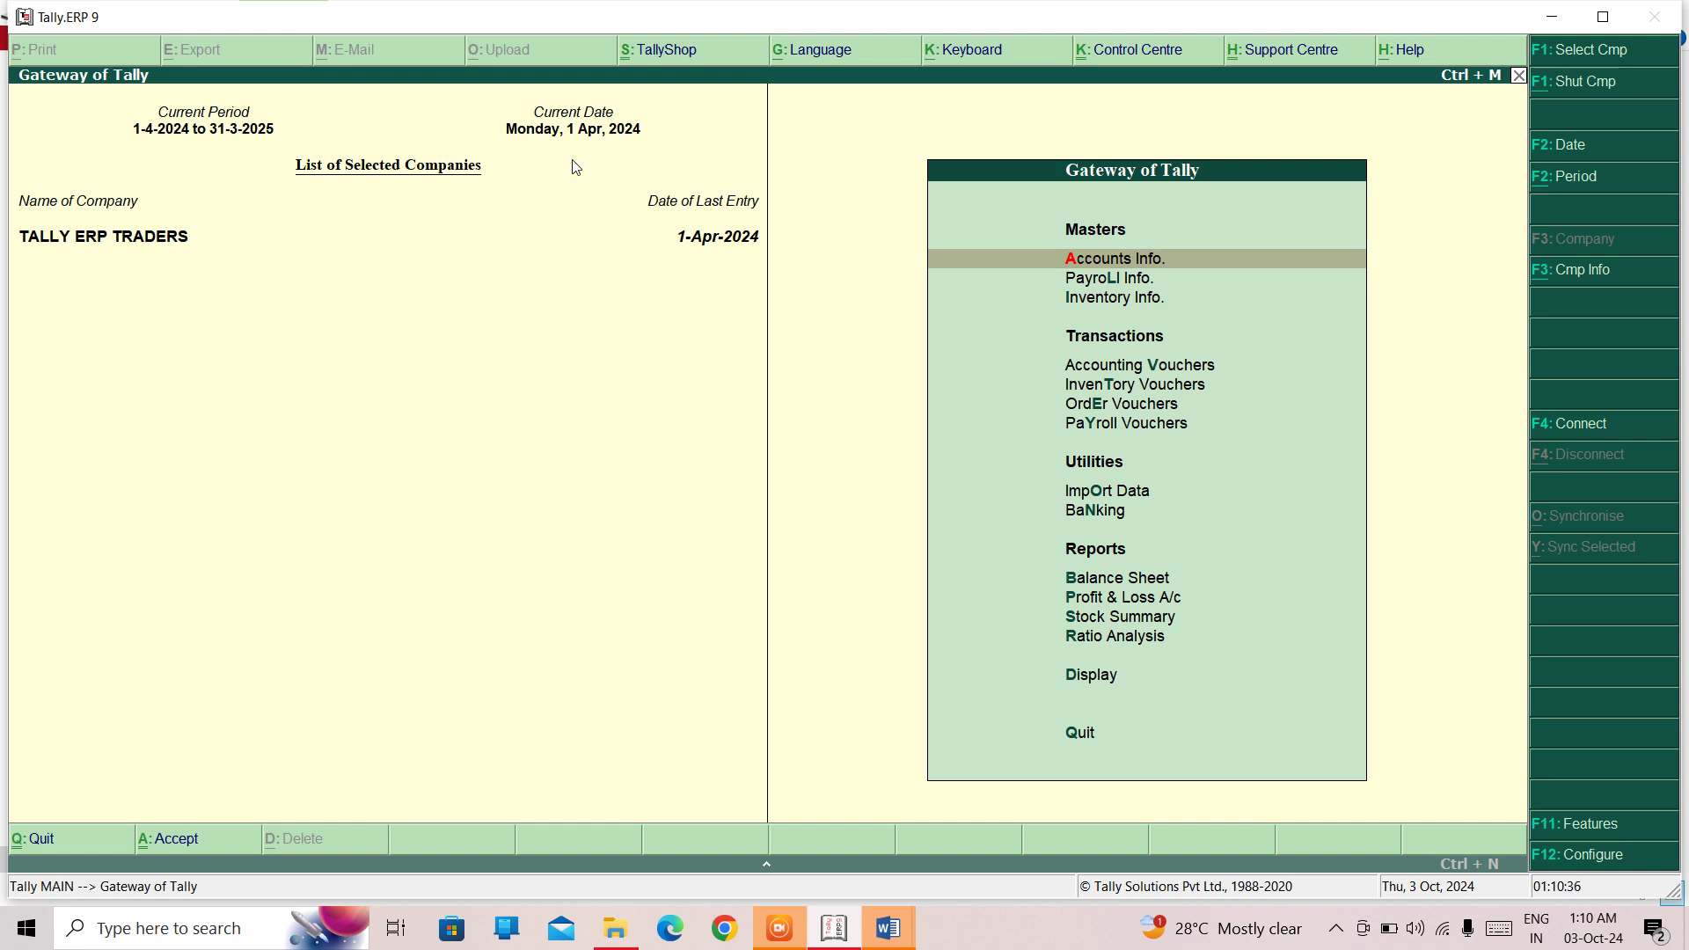
Start creating another budget named Q under Primary, declining to accept it without a budget period
key(Return)
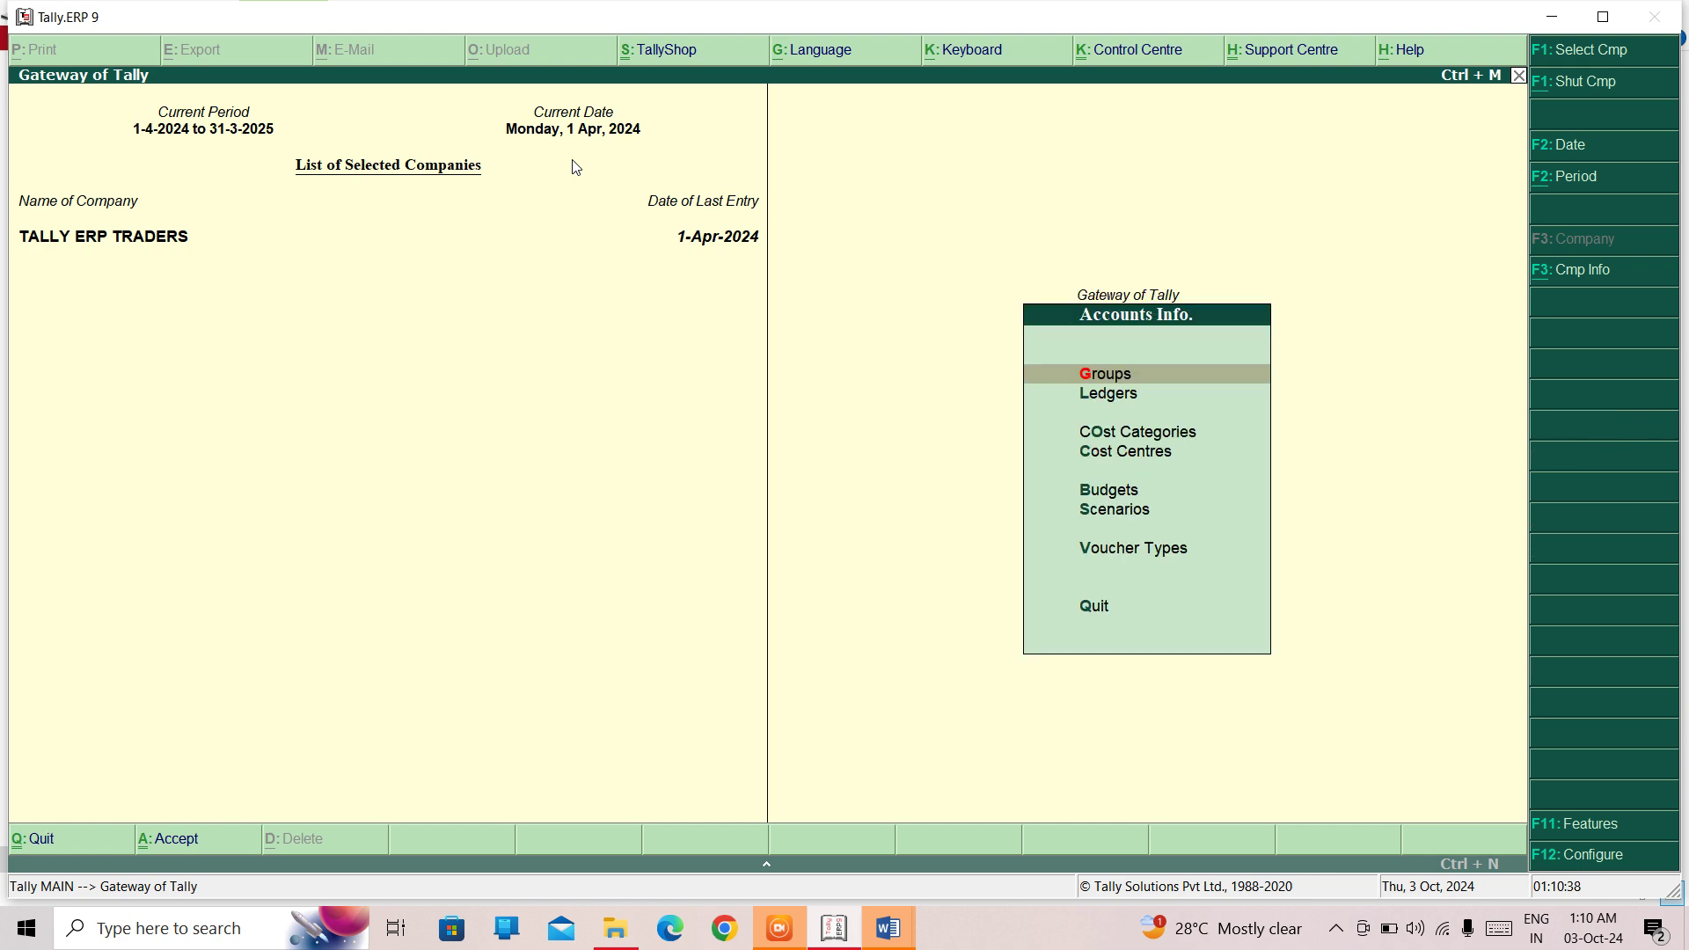
key(Down)
key(Down)
key(Down)
key(Down)
key(Return)
key(Return)
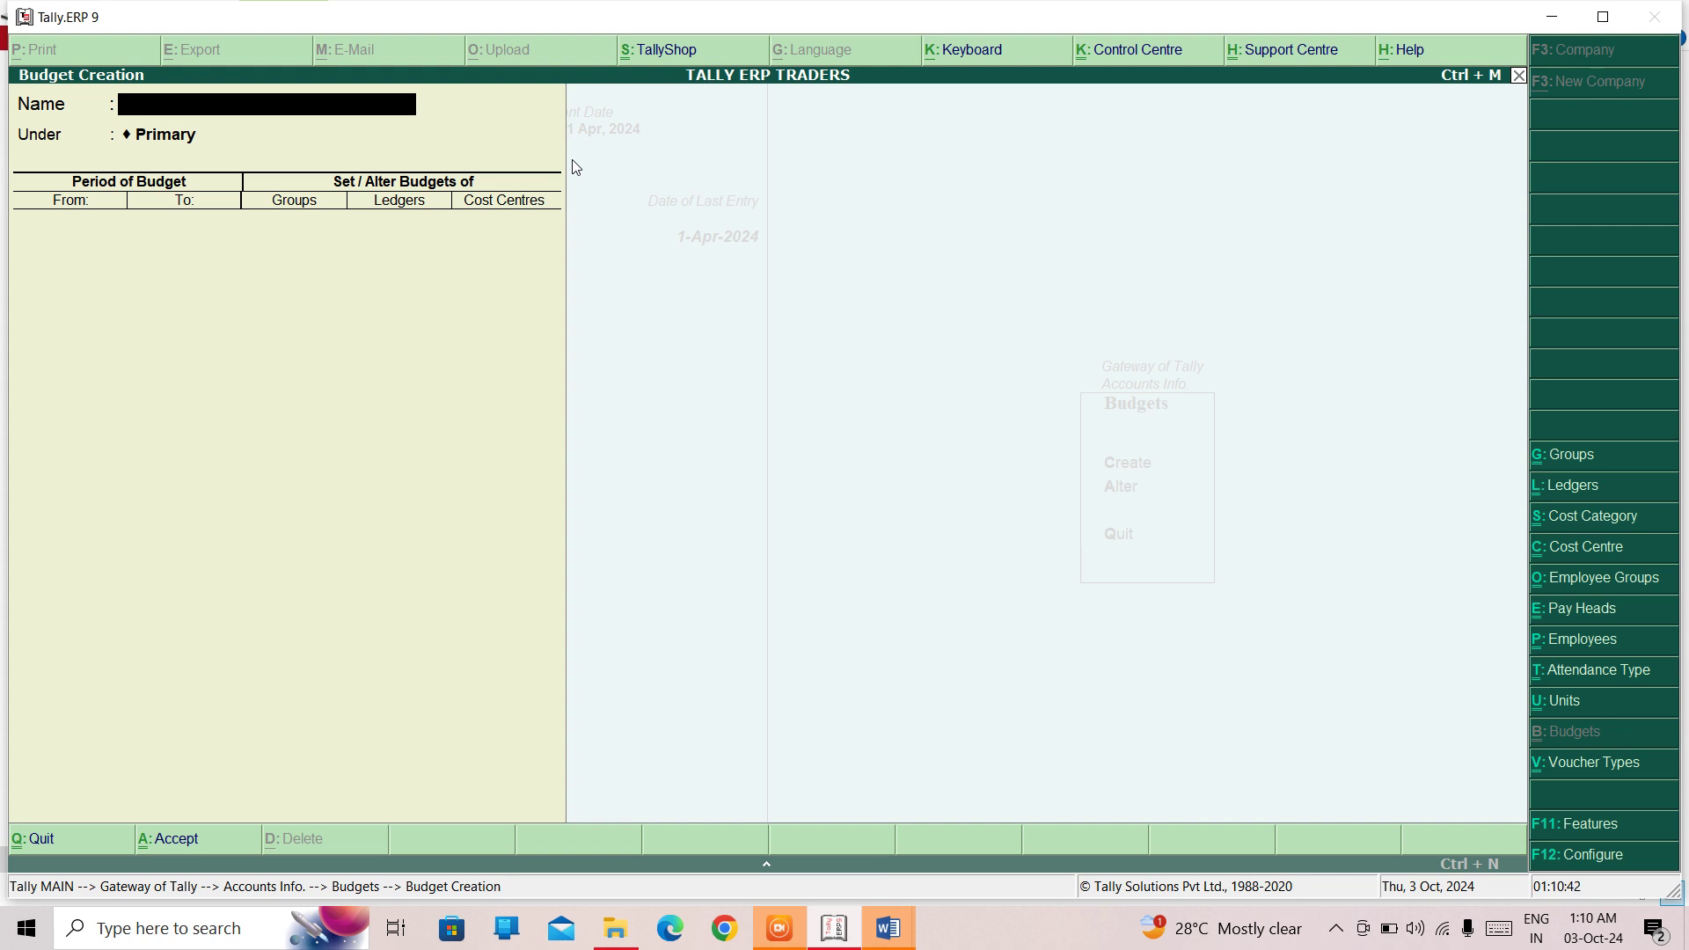
text(Q)
key(Return)
key(Return)
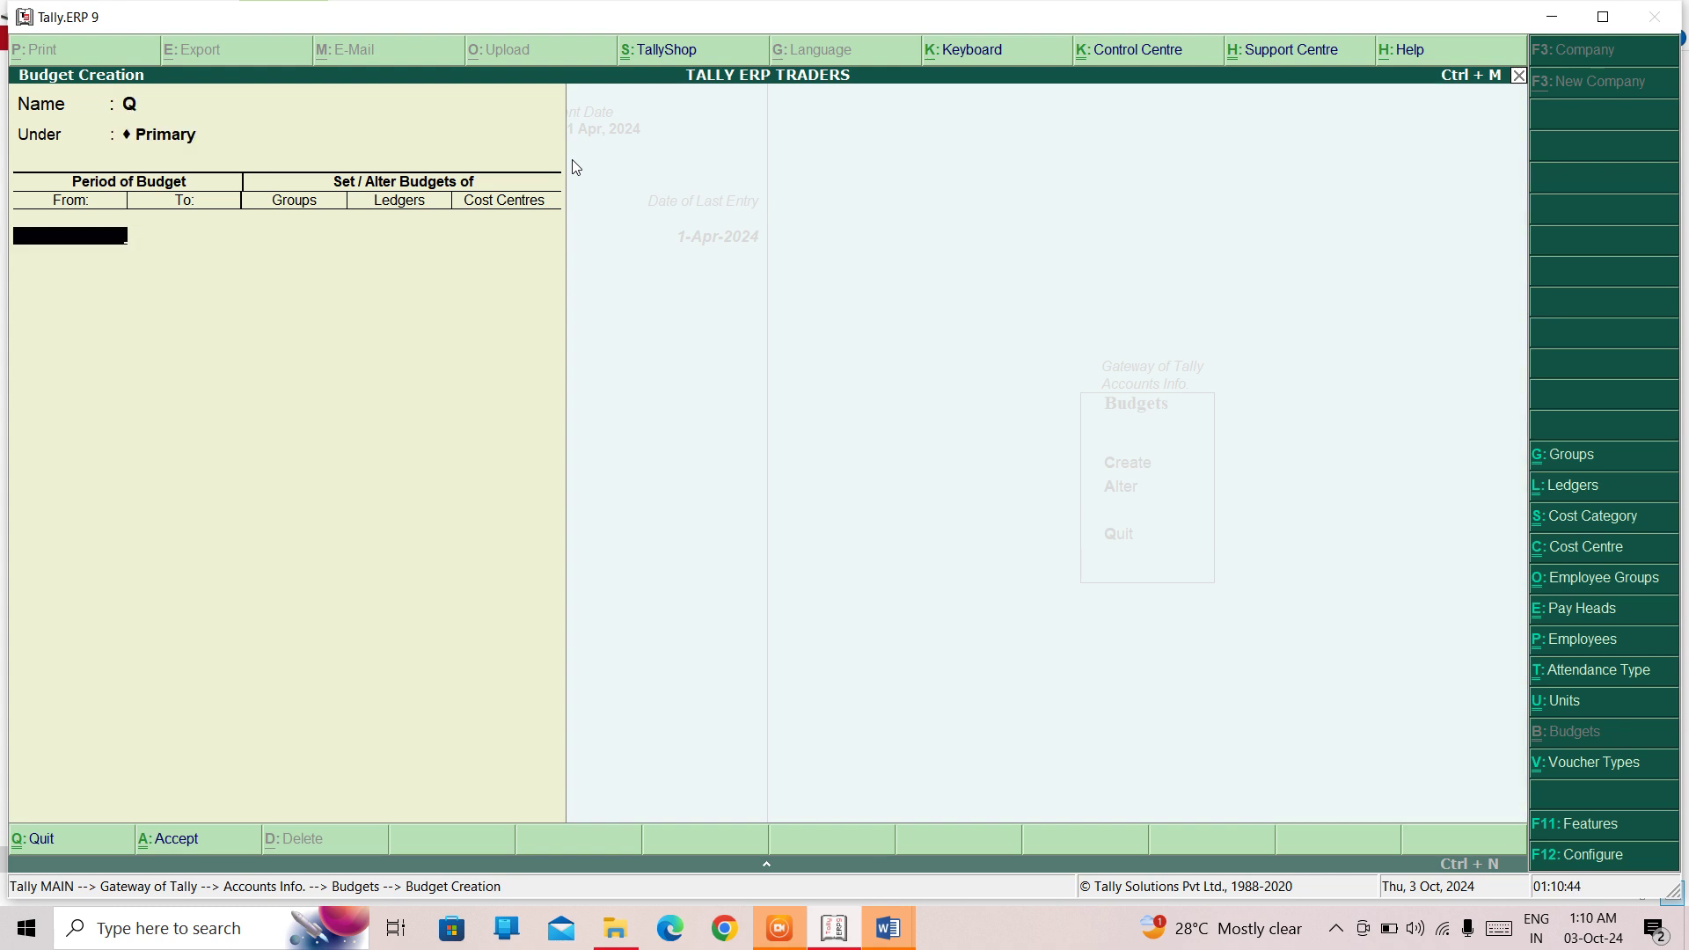
key(Return)
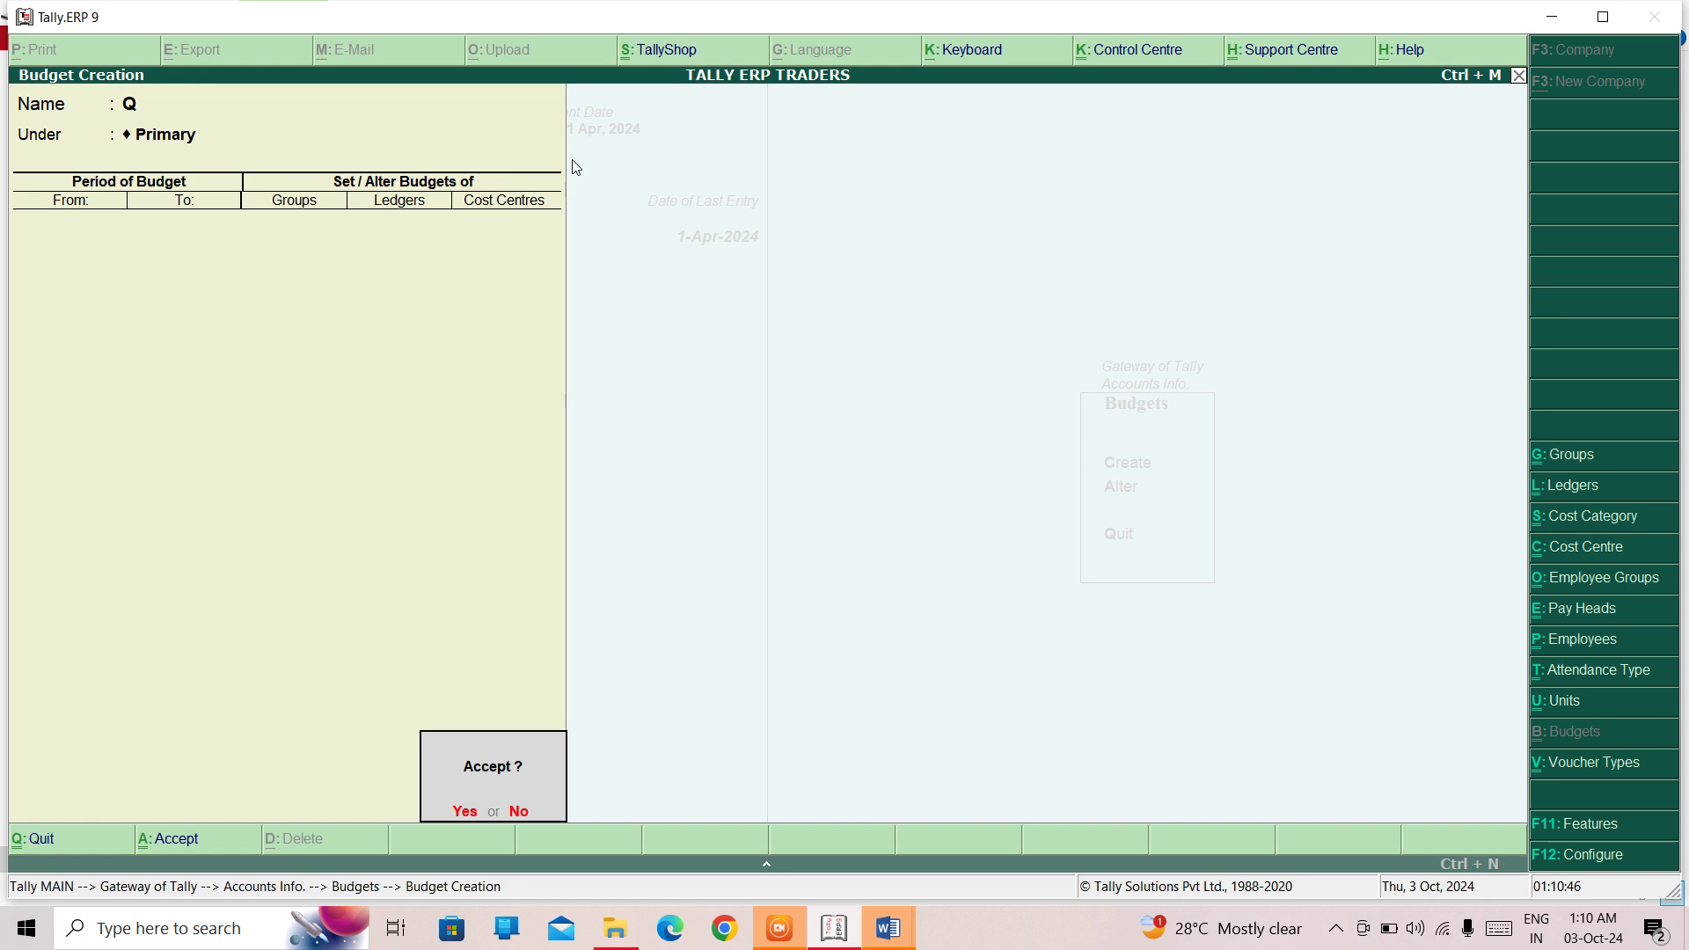
key(Escape)
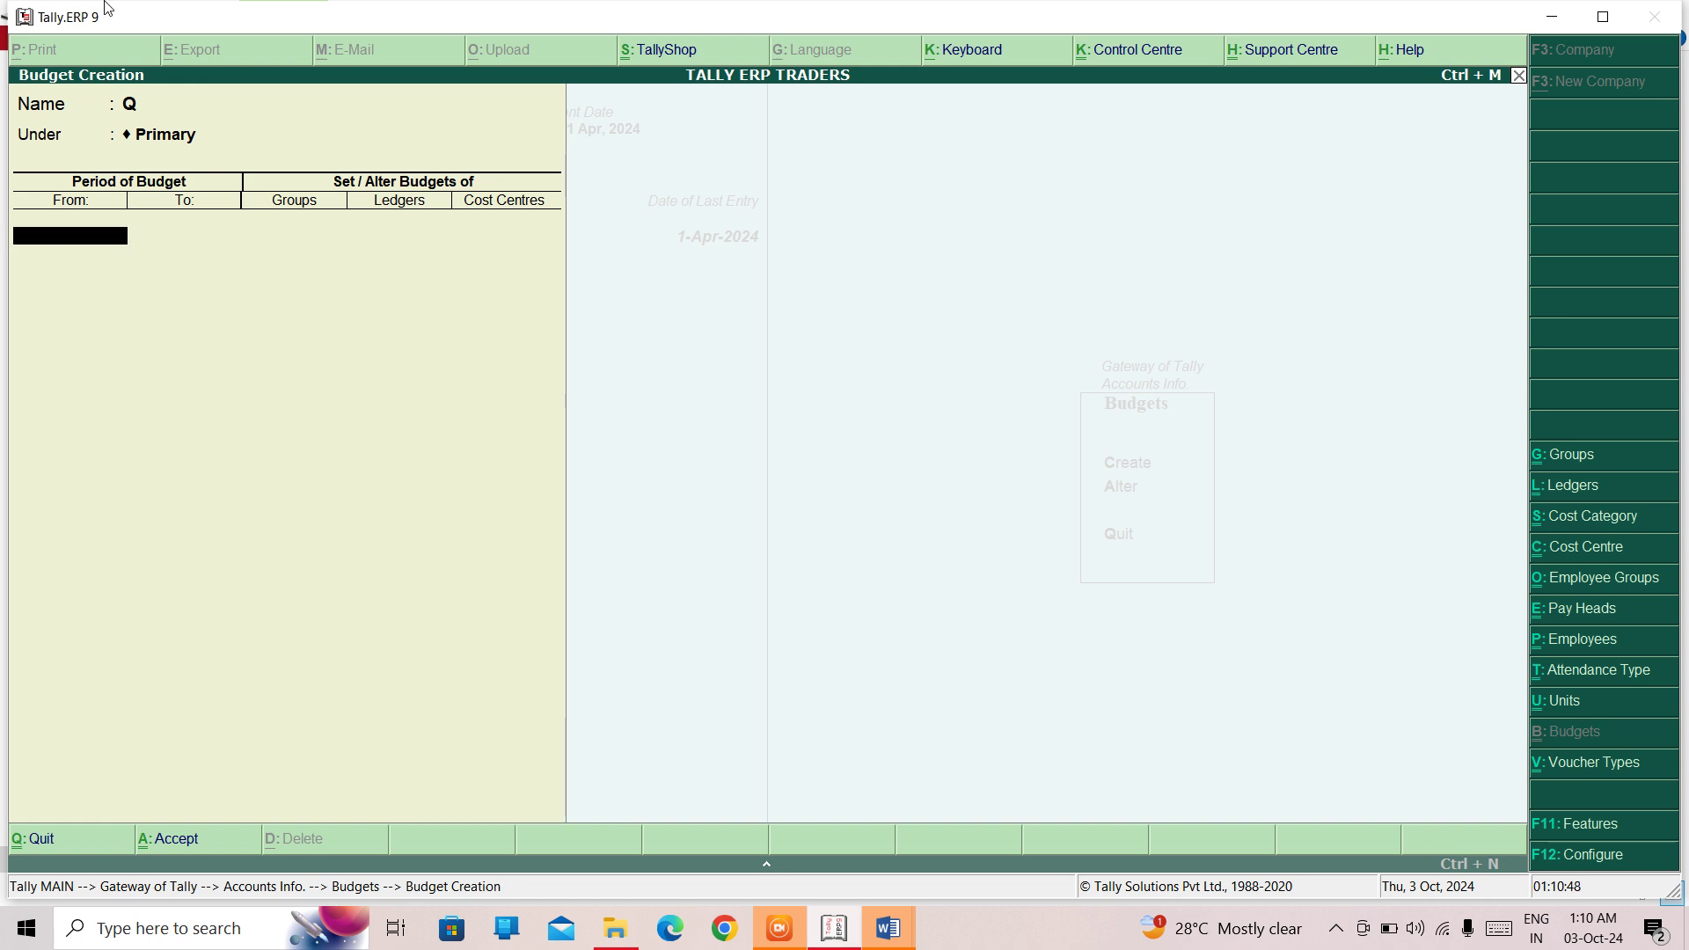
Set budget Q's period from 1-4-24 to 31-5-24, leave Groups at No and set Ledgers to Yes to open its ledger budgets
text(1-4-24)
key(Return)
text(31-5)
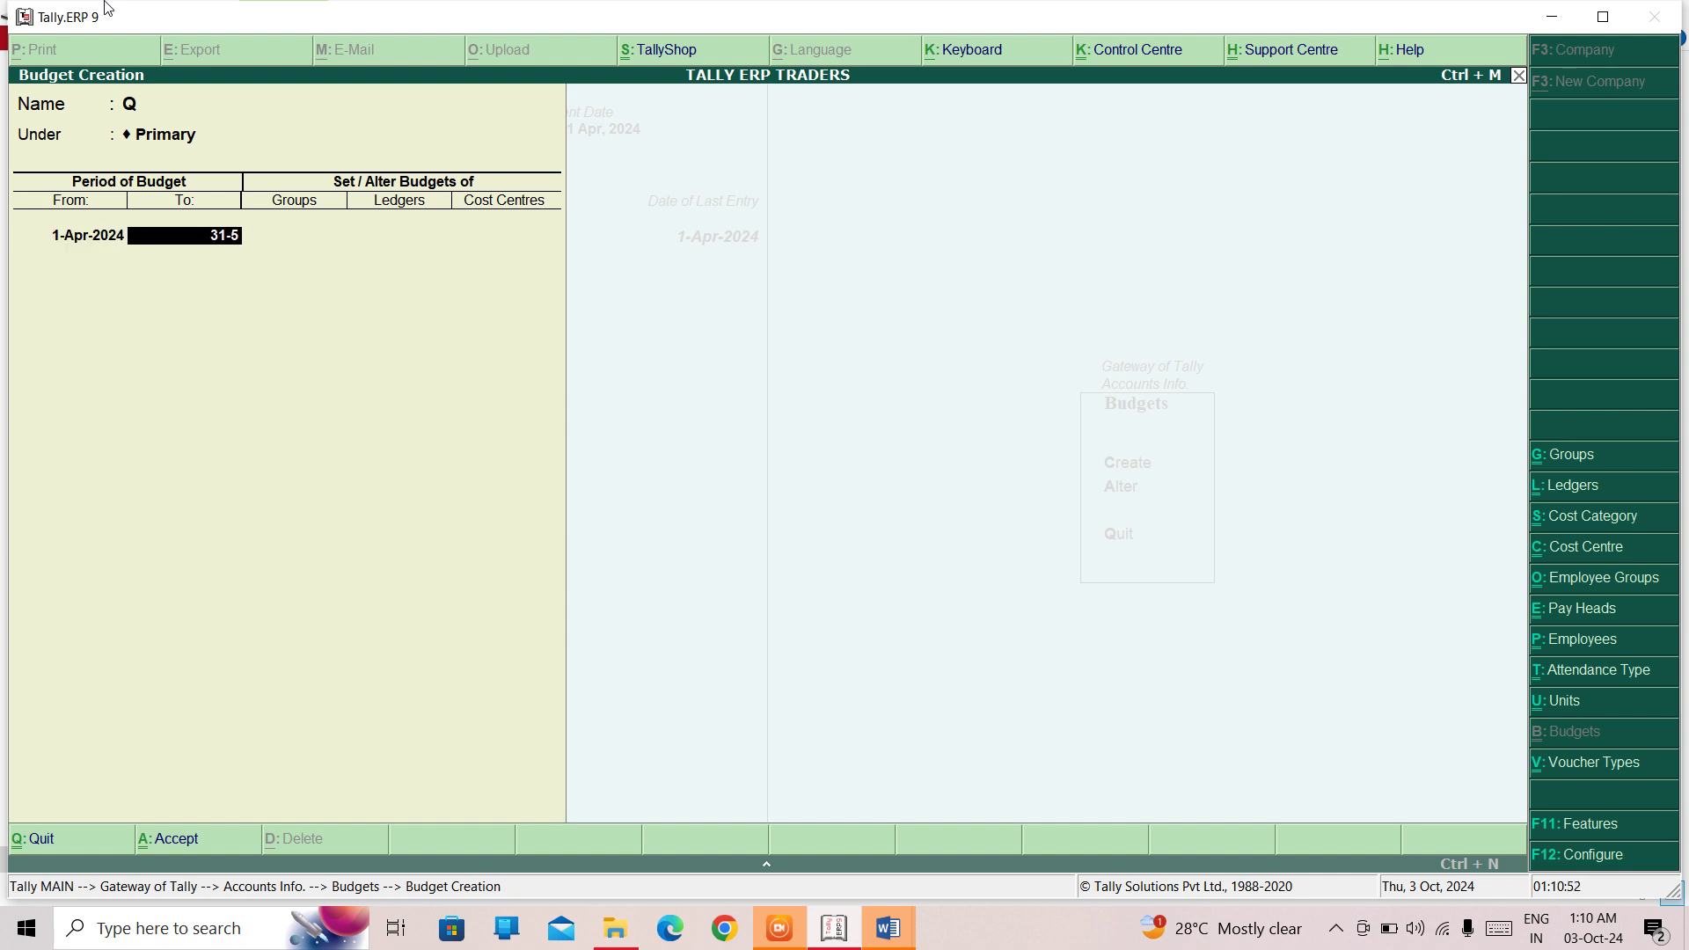
text(-24)
key(Return)
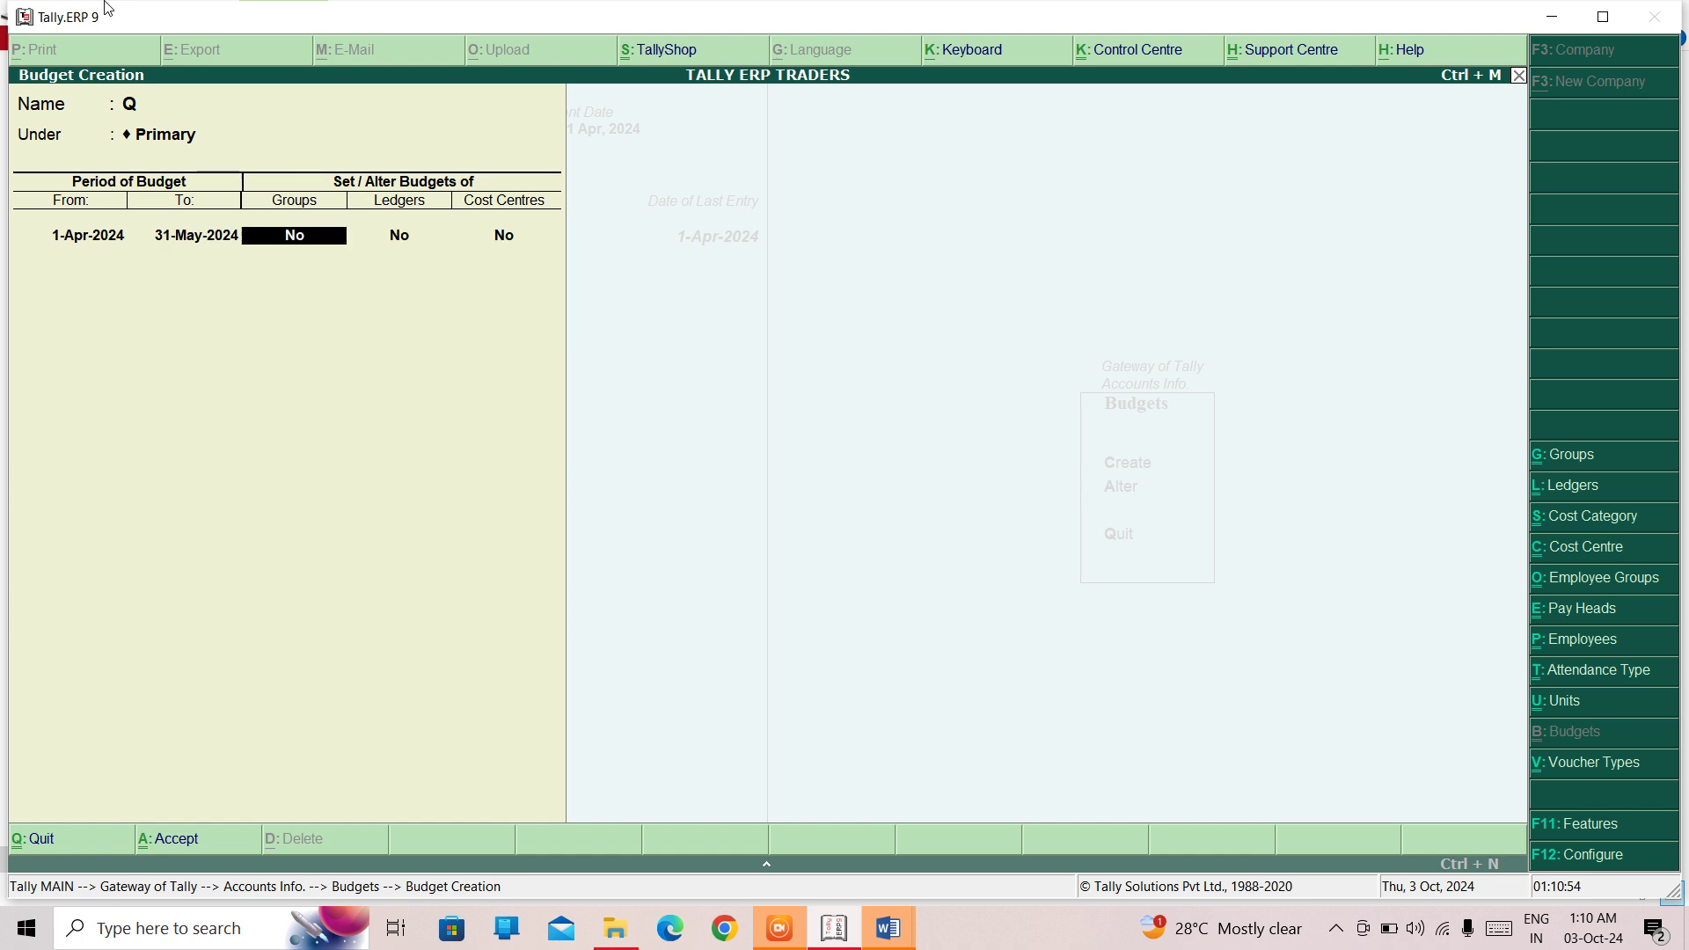
key(Return)
text(Y)
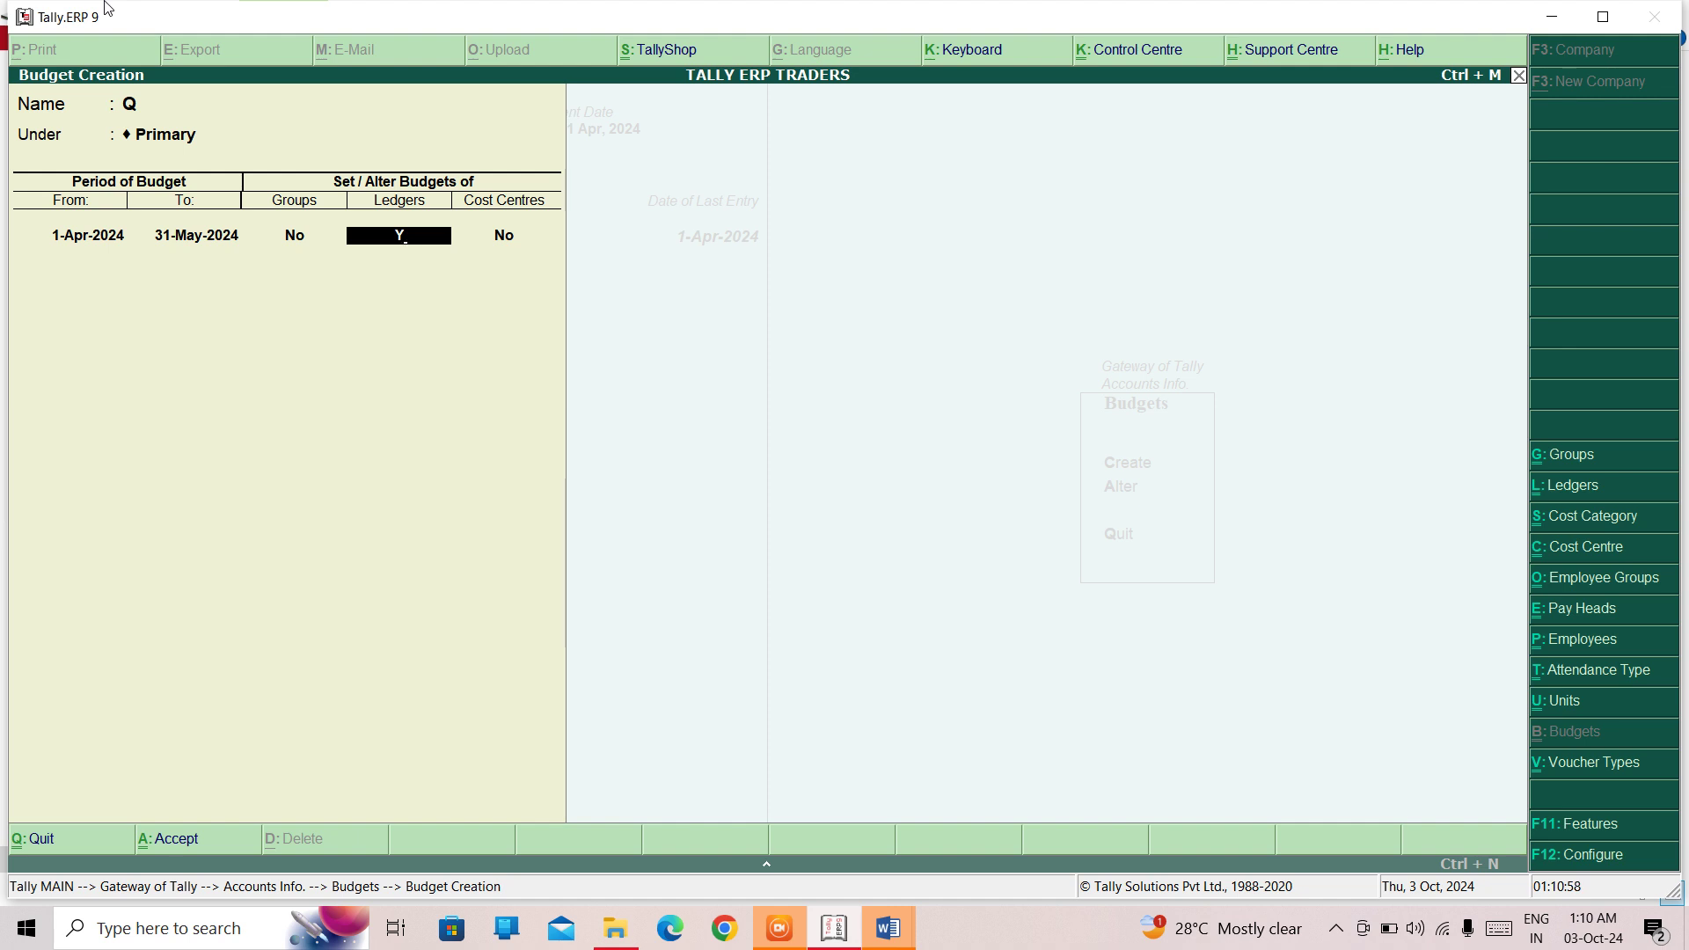
key(Return)
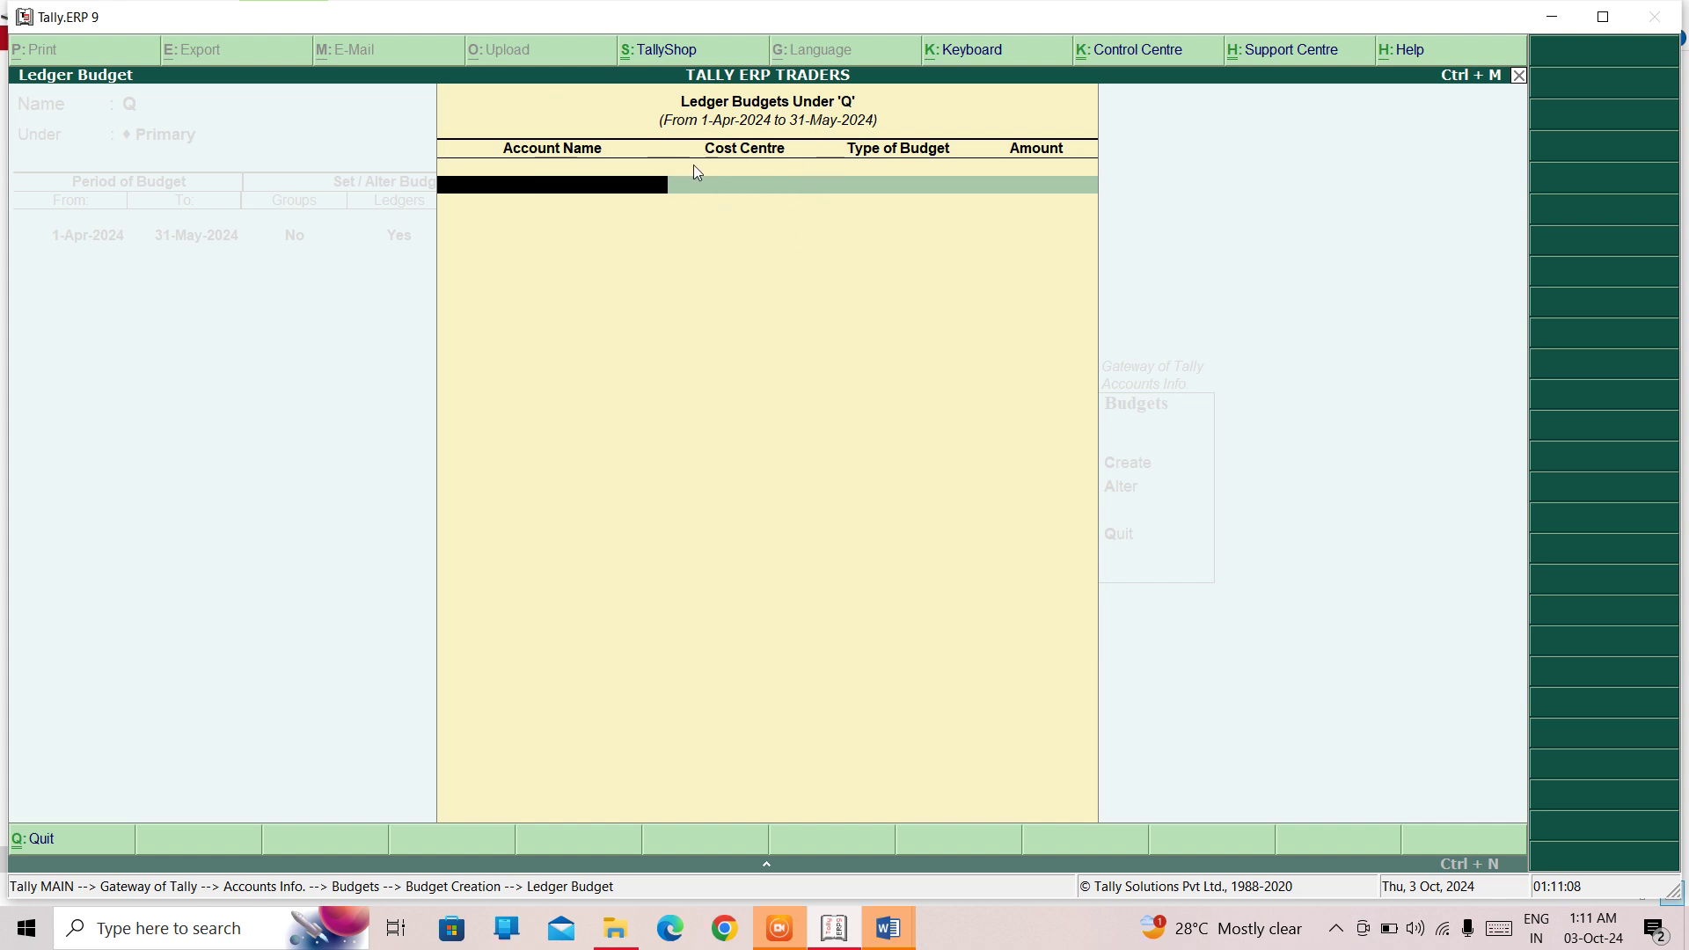
Discard the unsaved budget Q and return to the Gateway of Tally
key(Escape)
key(Return)
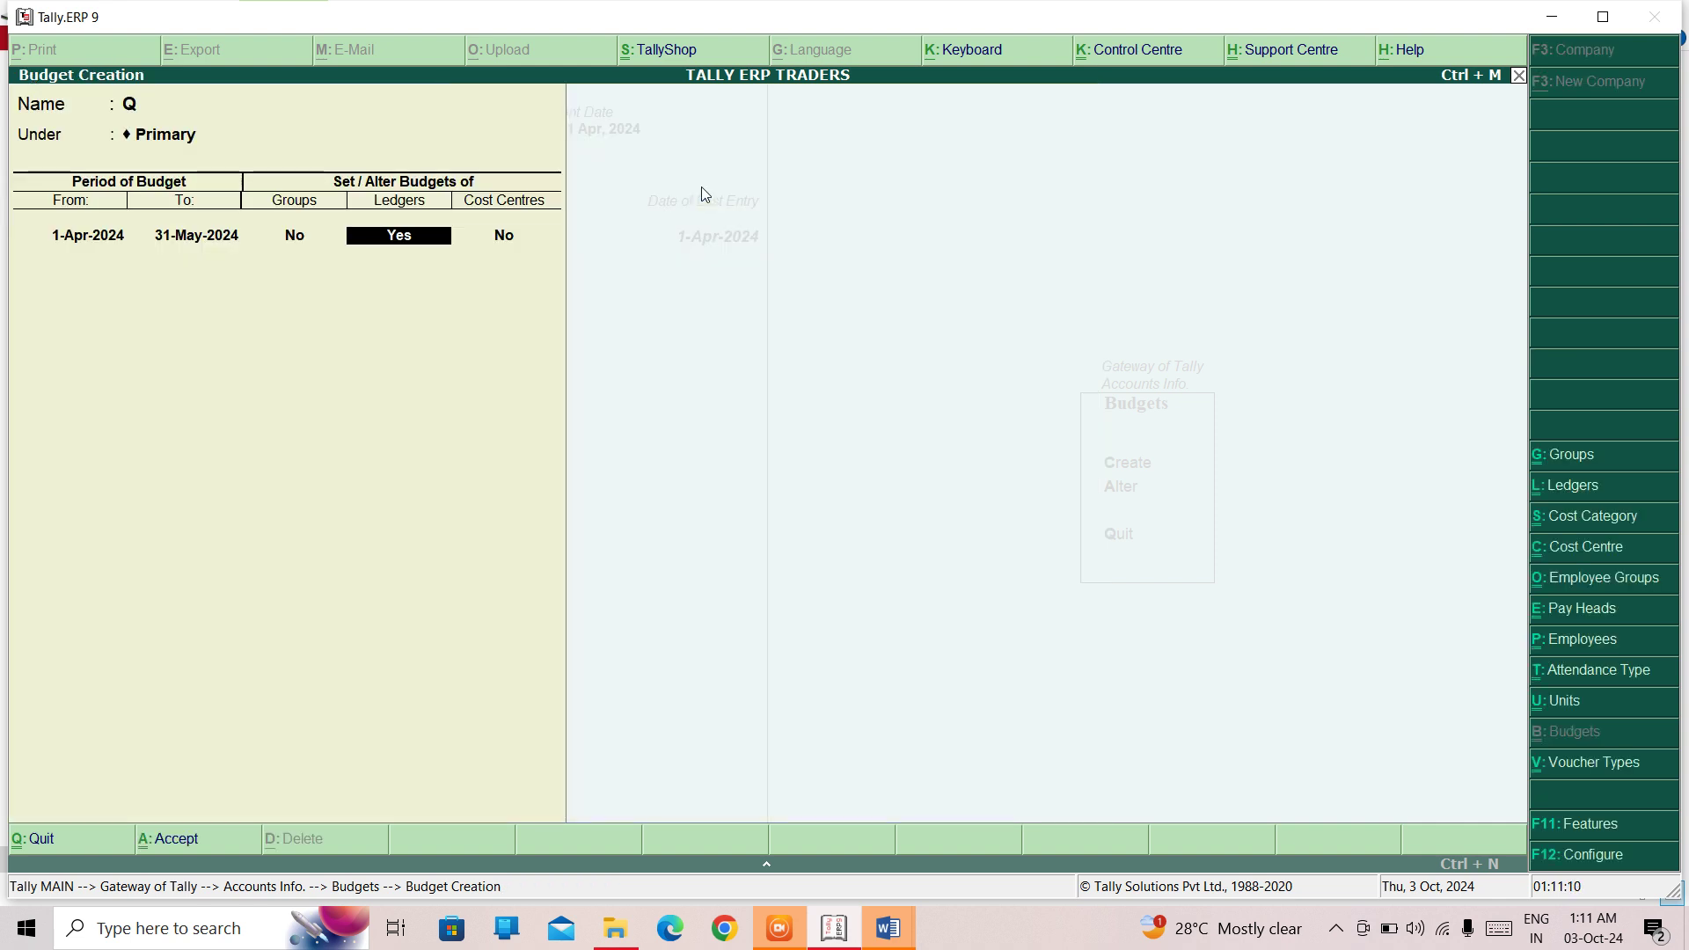
key(Escape)
key(Escape)
key(Escape)
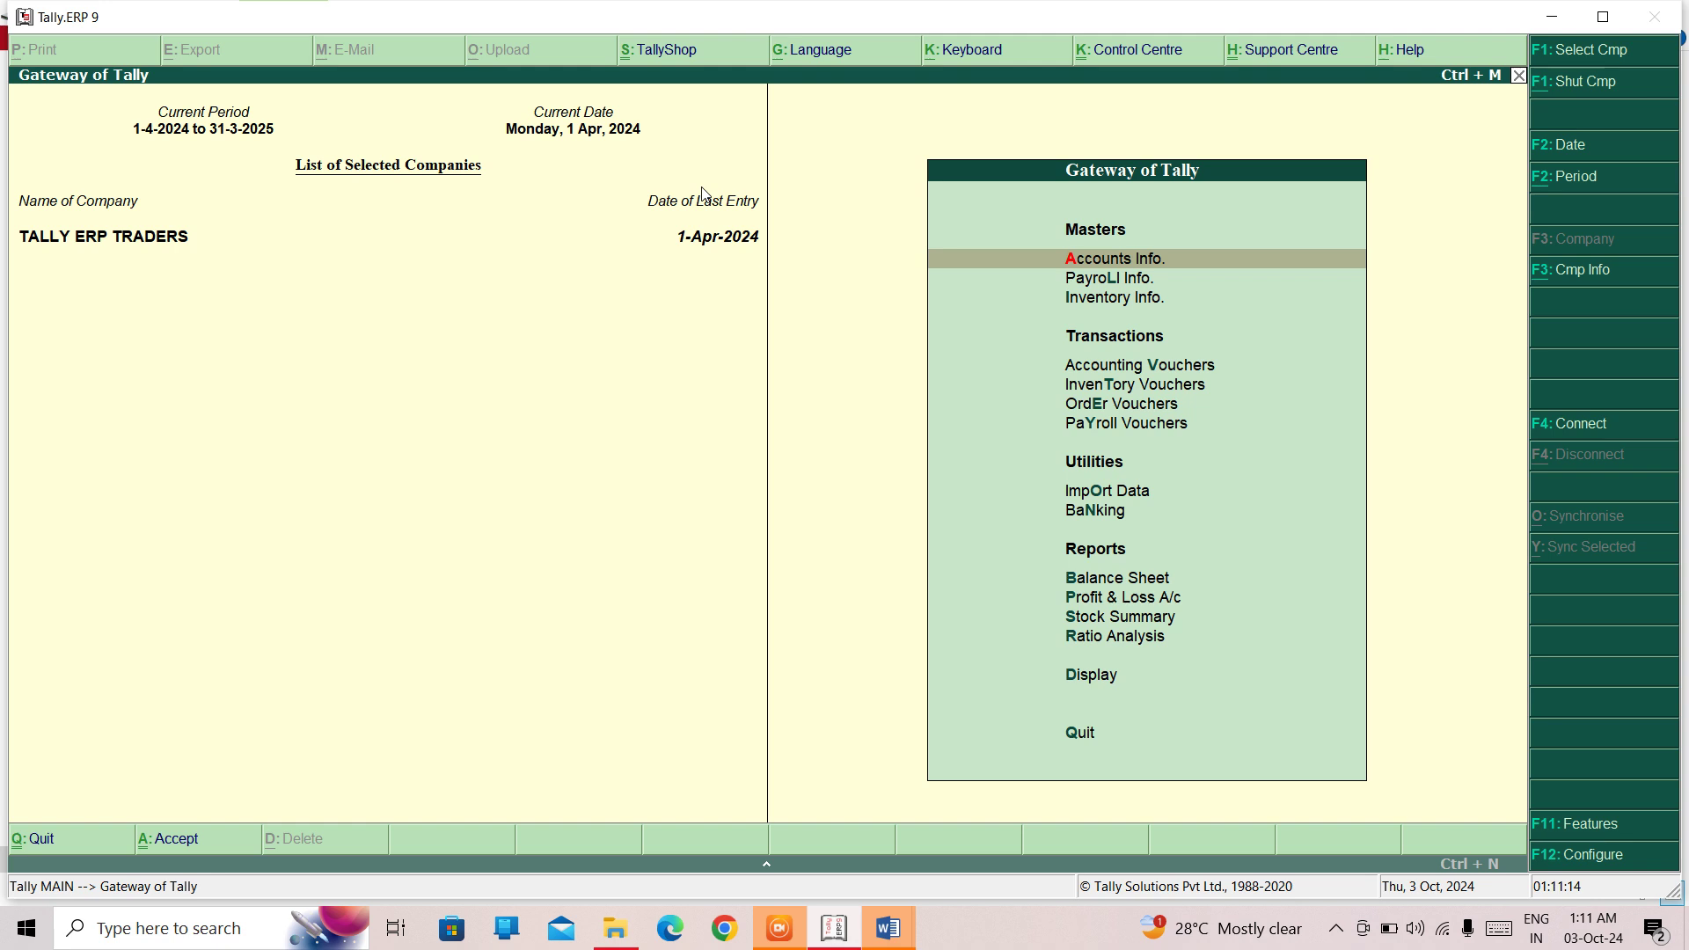
Examine the Cost/Profit Centres Management settings in the company's Accounting Features, then quit without saving and return to the Gateway of Tally
key(F11)
key(Return)
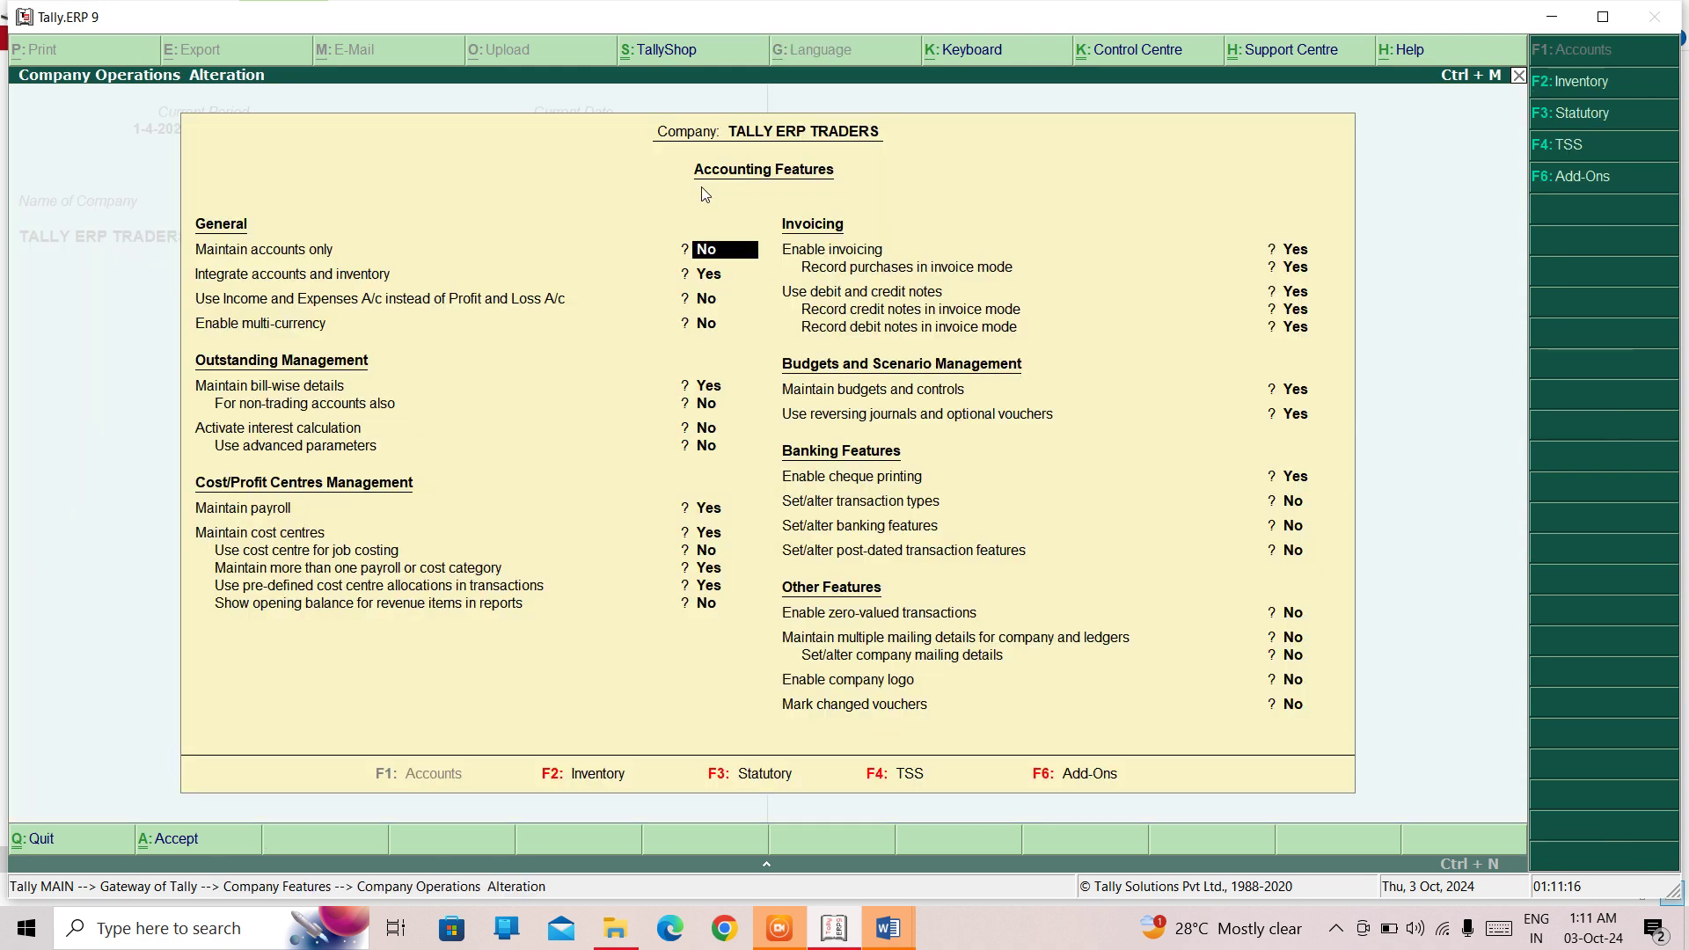
key(Return)
key(Return)
key(Return)
key(Return)
key(Return)
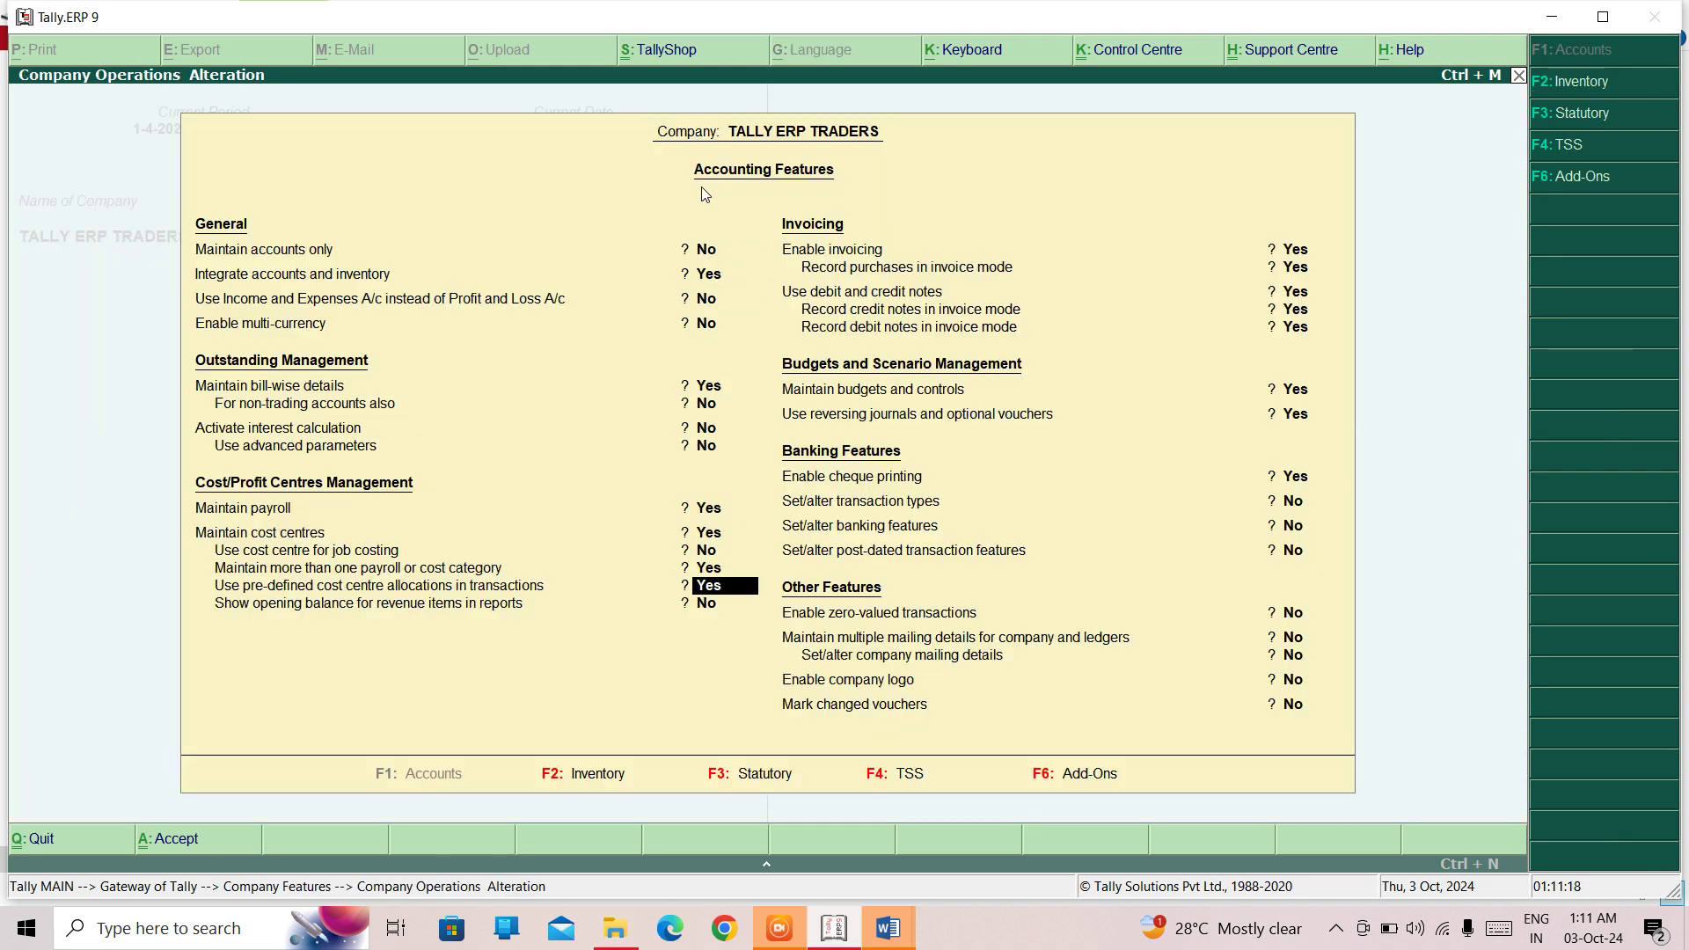
key(Up)
key(Up)
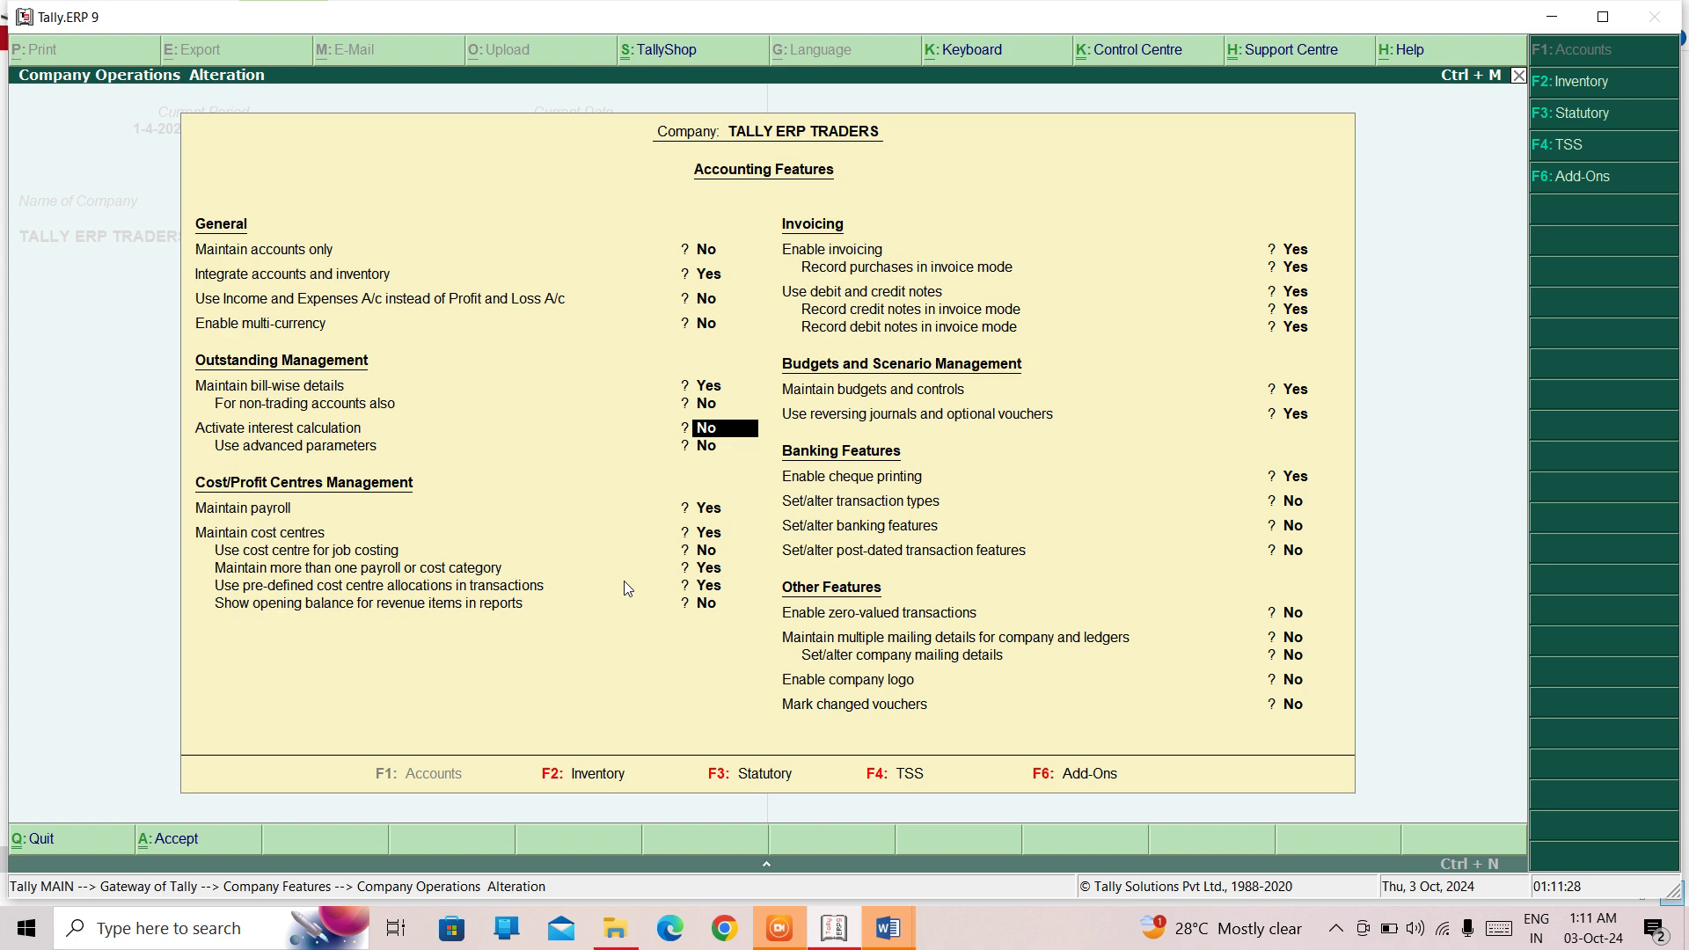
key(BackSpace)
key(Escape)
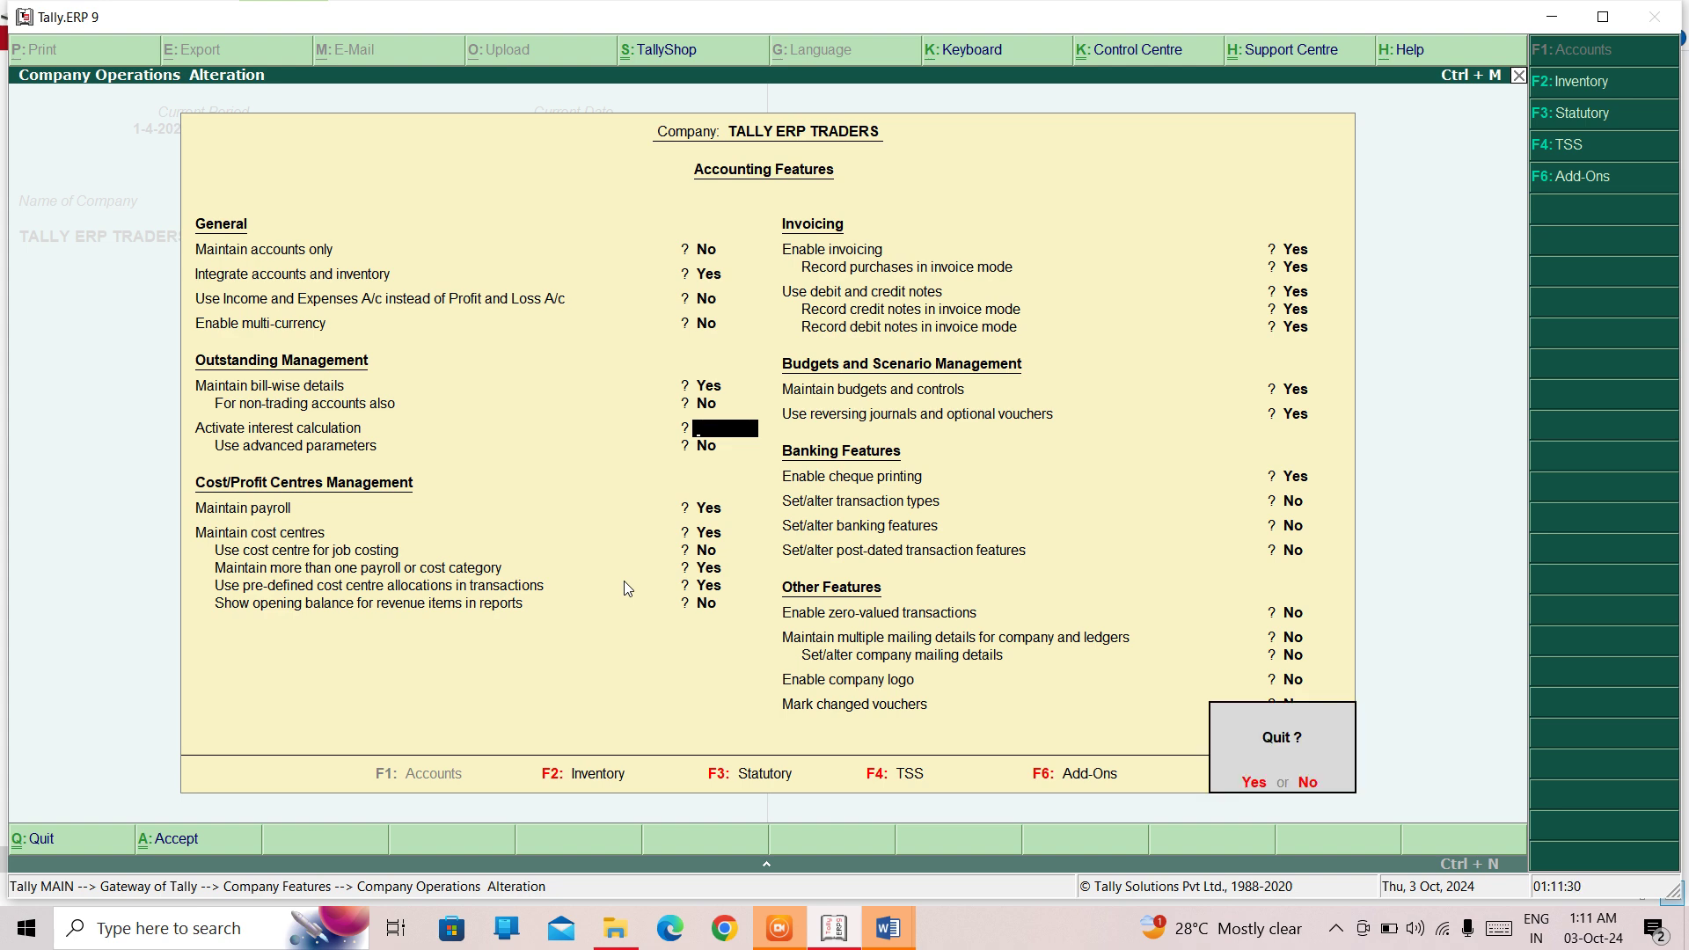
key(y)
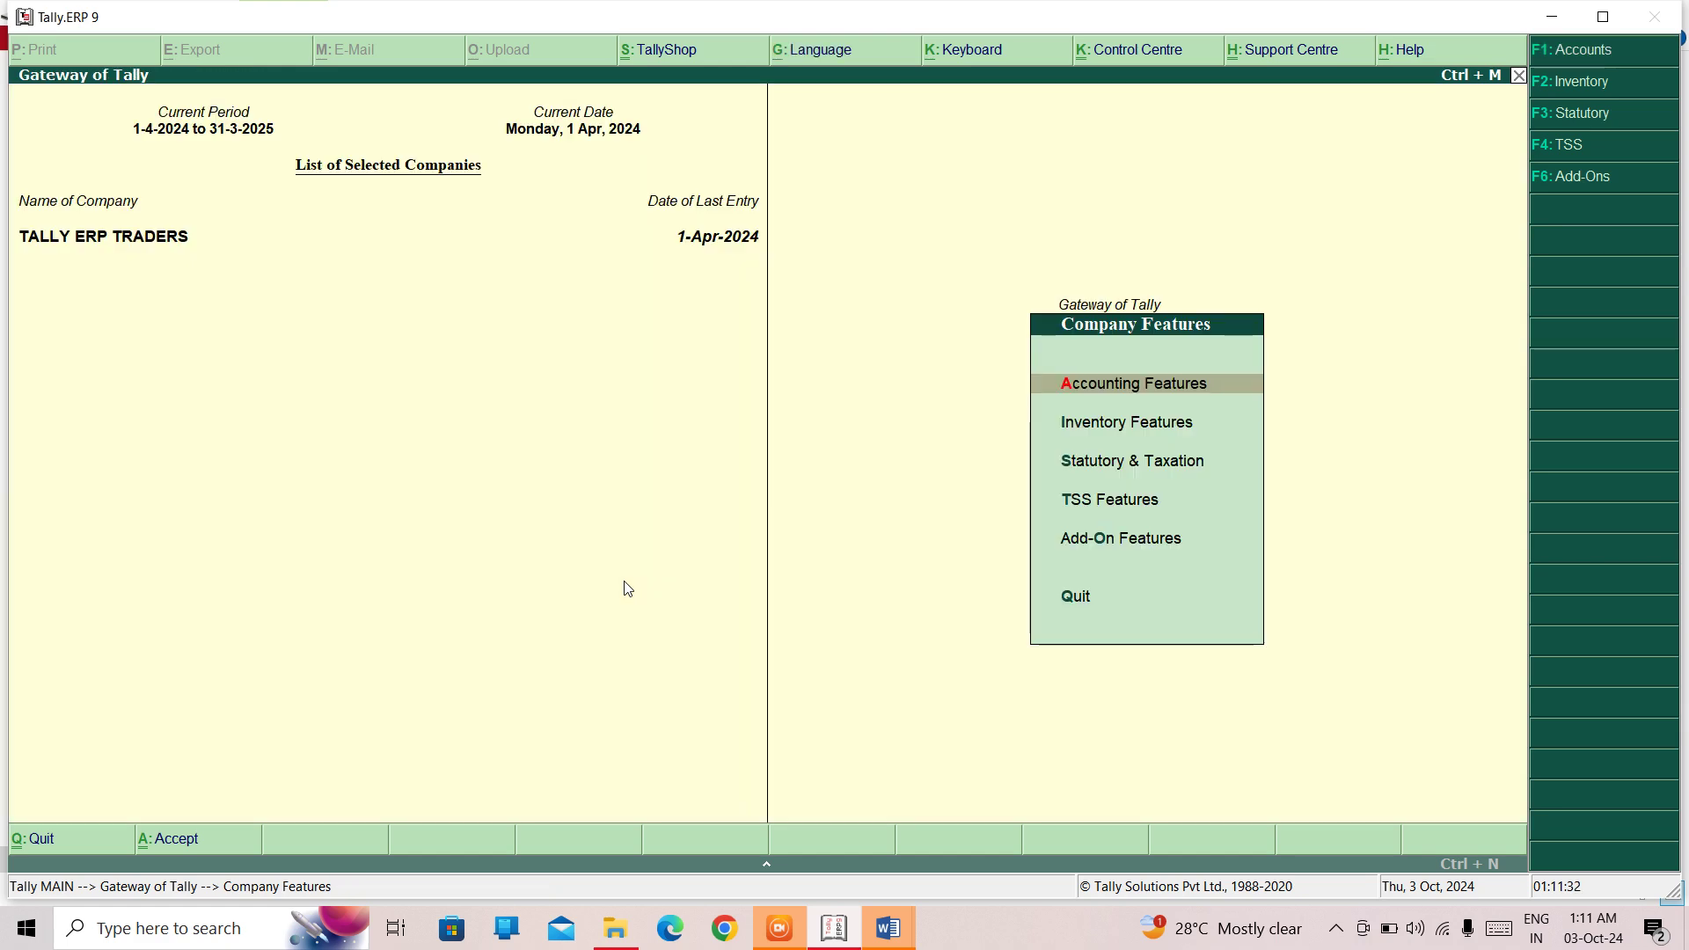
key(Escape)
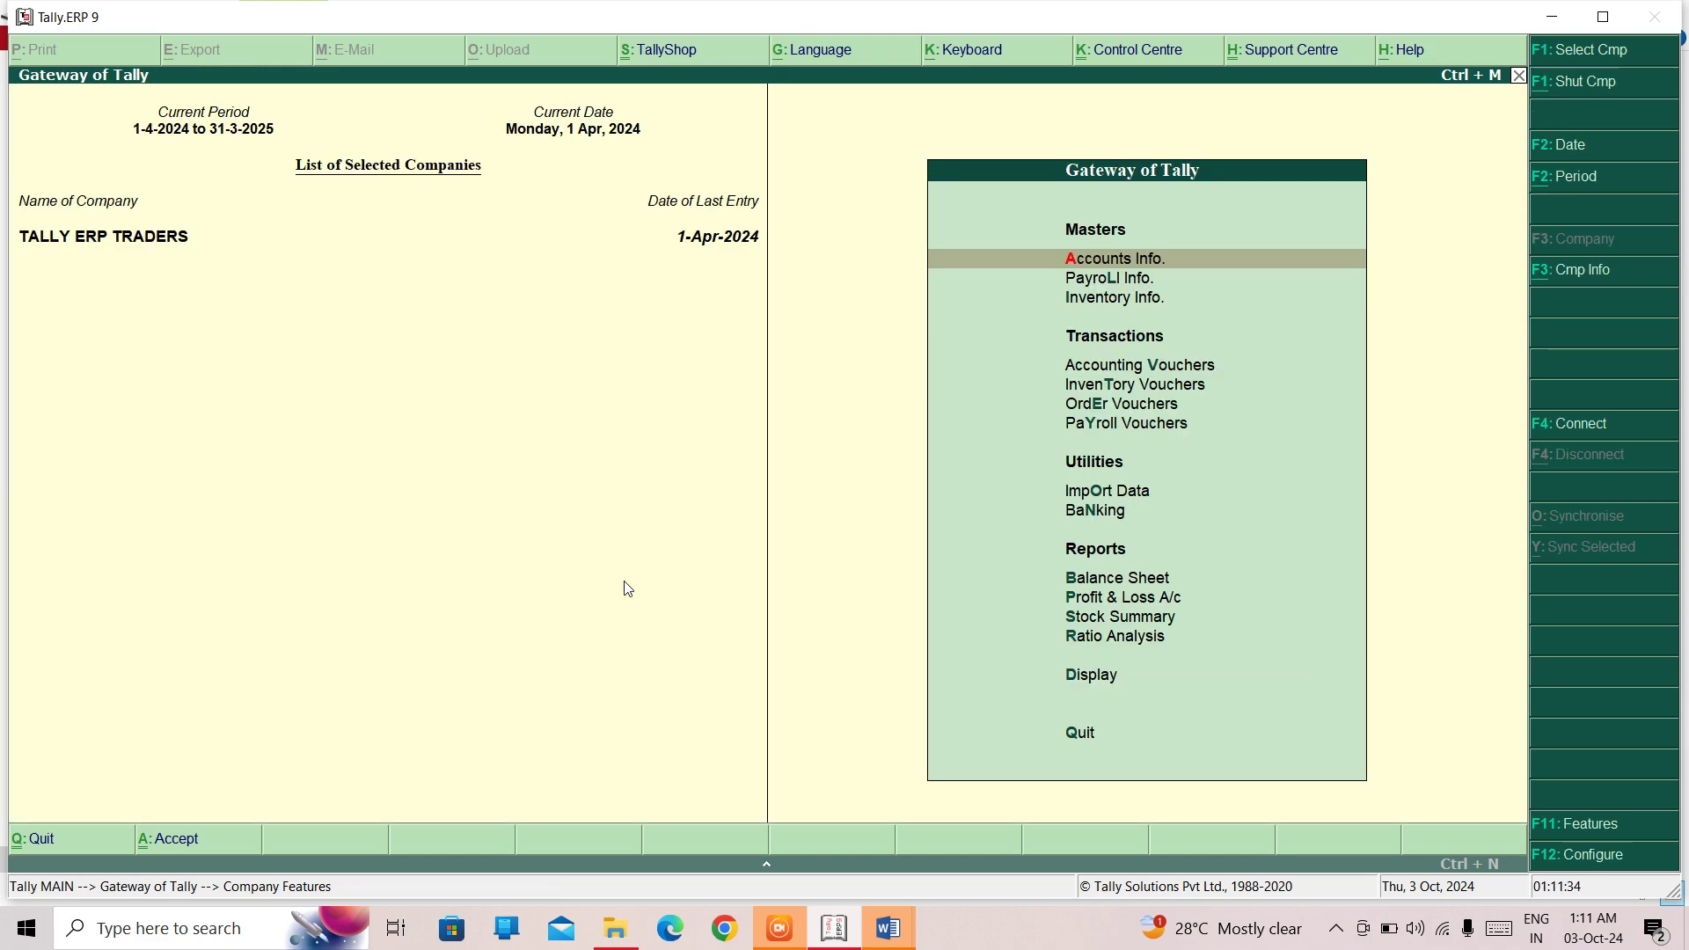